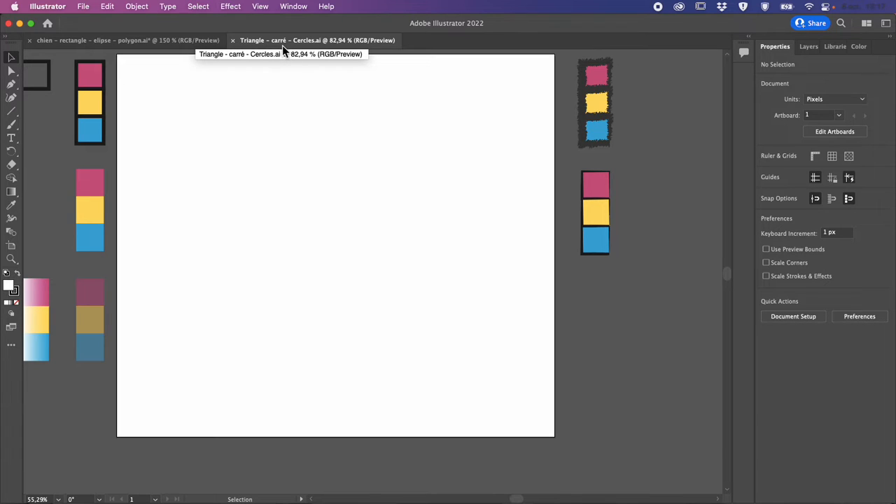
- Toggle the Palette layer's visibility off and on, and show the hidden Squares, Ellipse and Triangles layers
scroll(292, 176, up, 4)
scroll(292, 176, left, 3)
scroll(293, 184, down, 2)
scroll(293, 184, left, 1)
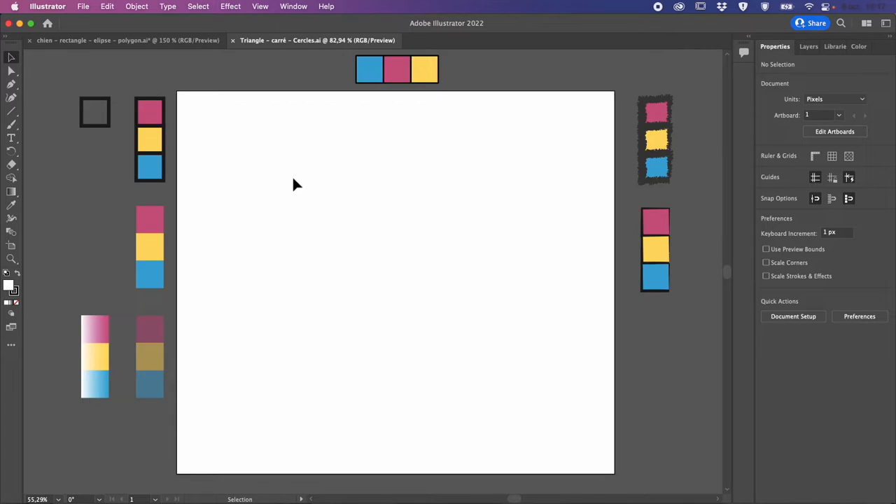
click(809, 46)
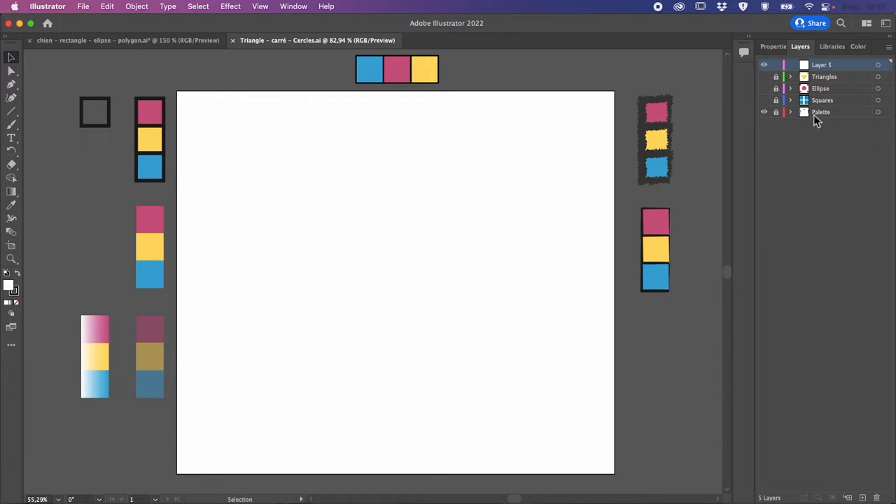
click(766, 113)
click(766, 113)
click(765, 101)
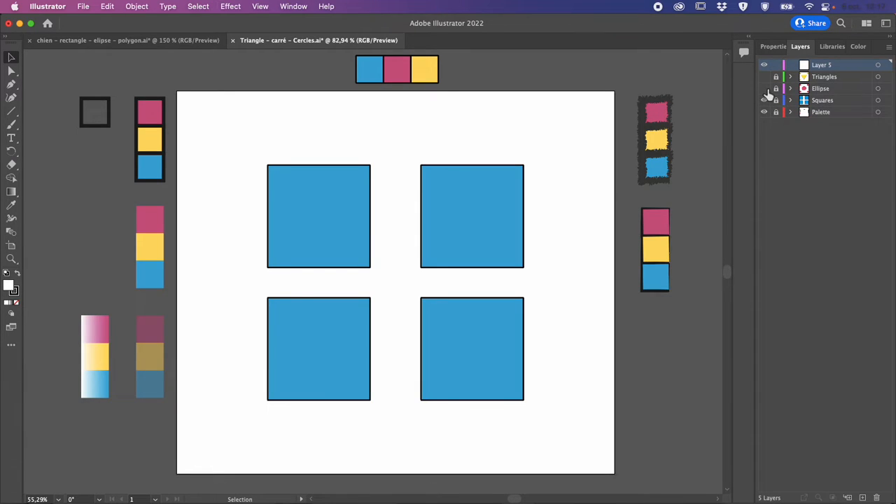
click(766, 89)
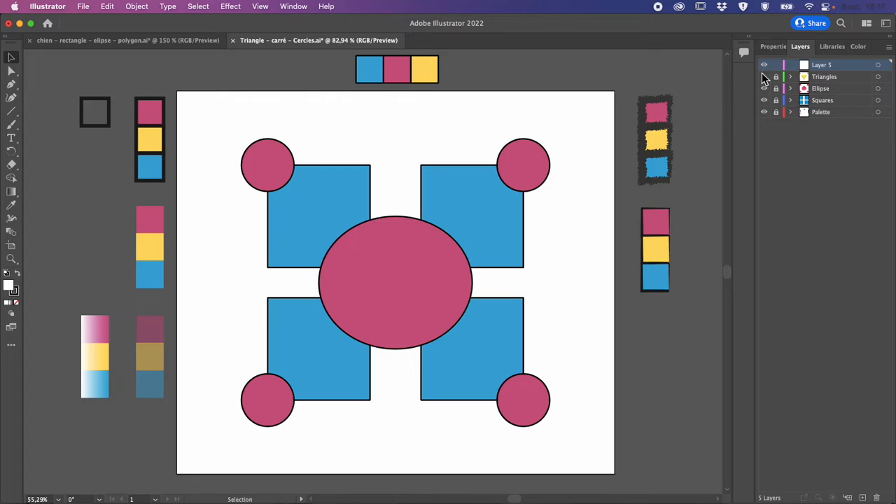
click(764, 78)
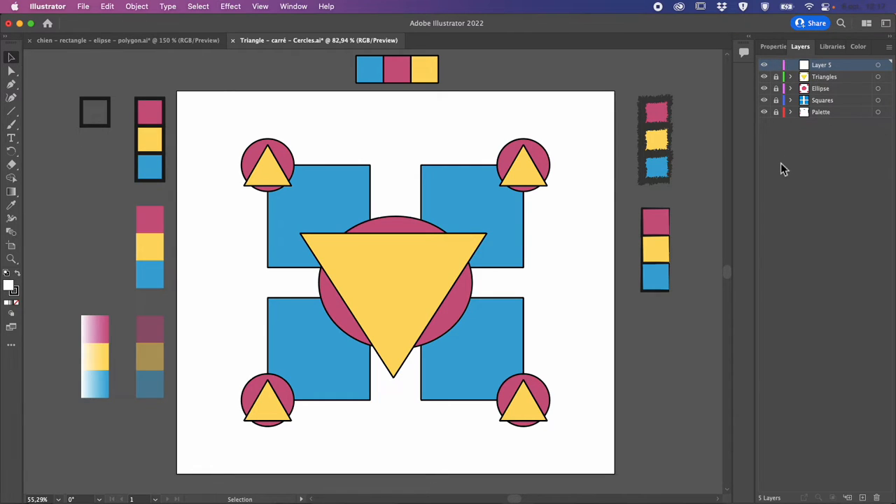
- Unlock the Triangles, Ellipse and Squares layers, checking that the Triangles layer's artwork can be selected
click(878, 114)
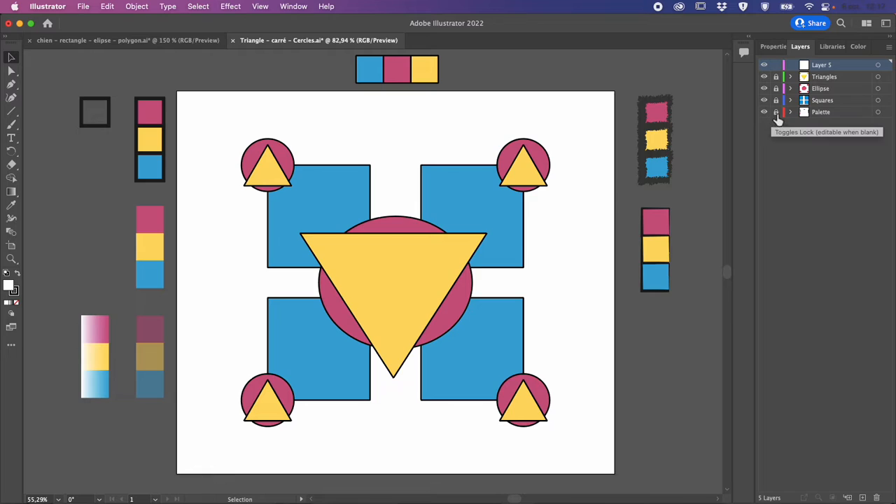
click(776, 77)
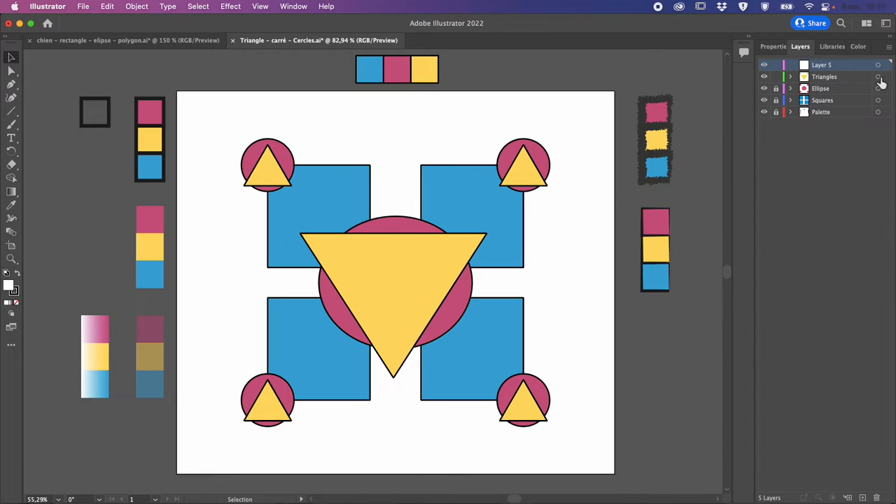
click(880, 77)
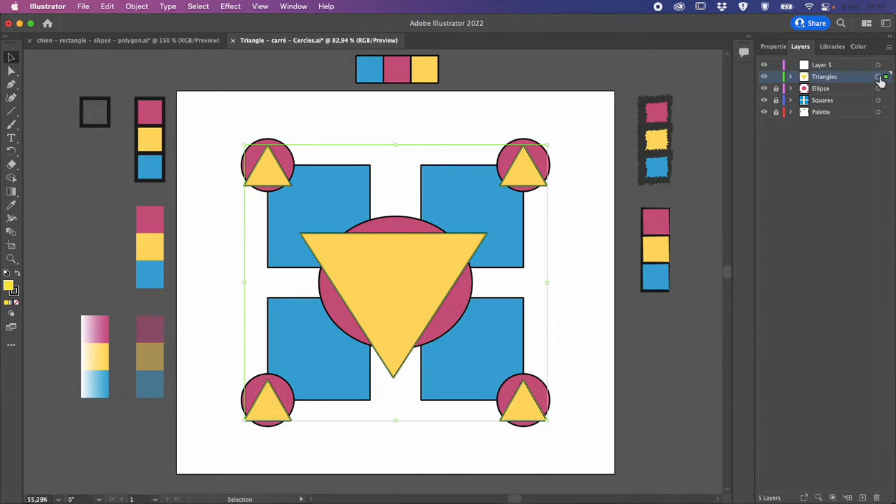
key(super+shift+a)
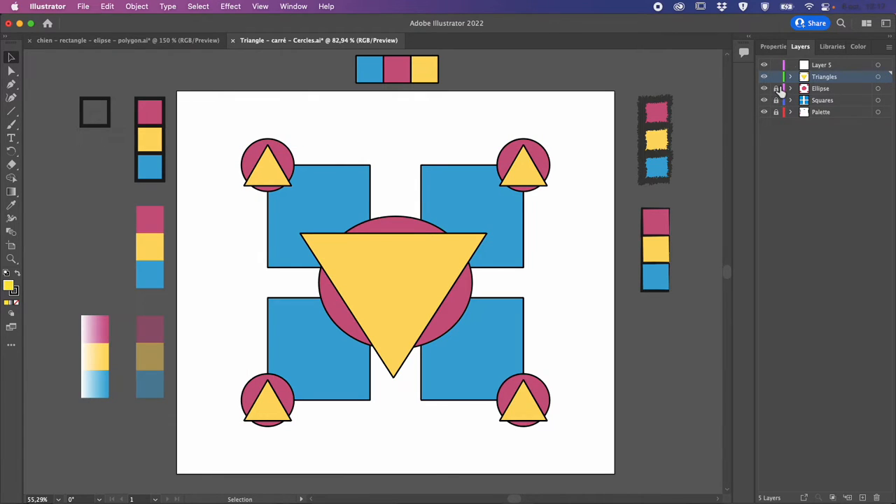
drag(776, 89, 776, 100)
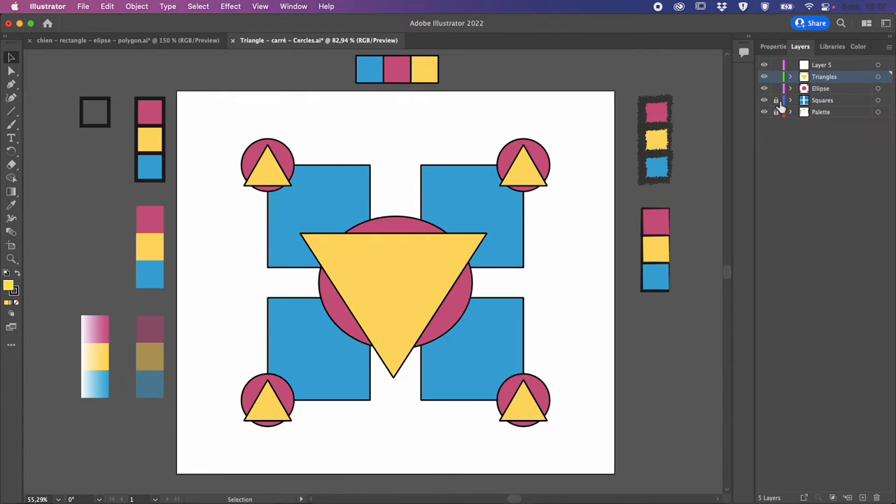
- Select the artwork of the Ellipse, Squares and Triangles layers in turn to compare their highlight colours, finishing on Squares
click(879, 88)
click(880, 100)
click(886, 89)
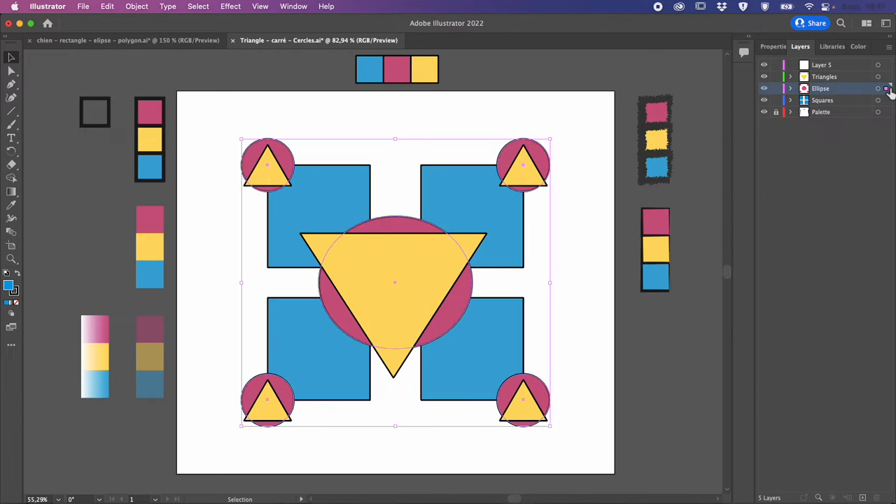
click(885, 77)
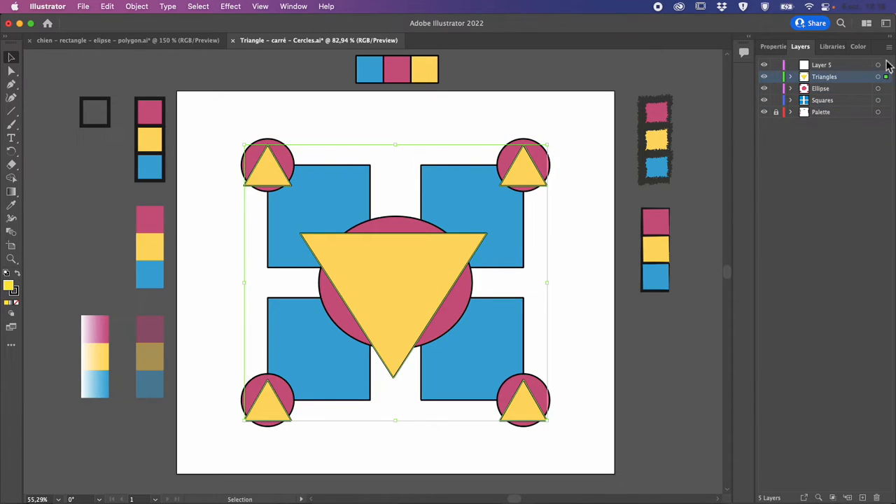
click(886, 65)
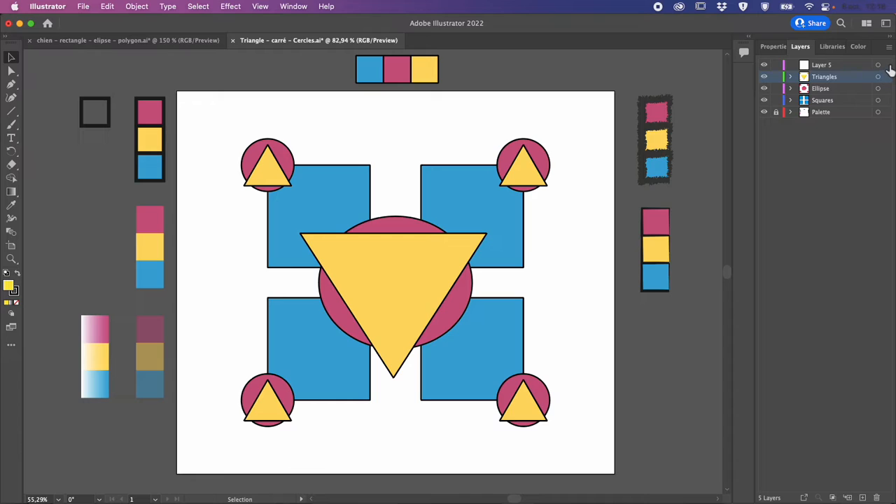
click(887, 77)
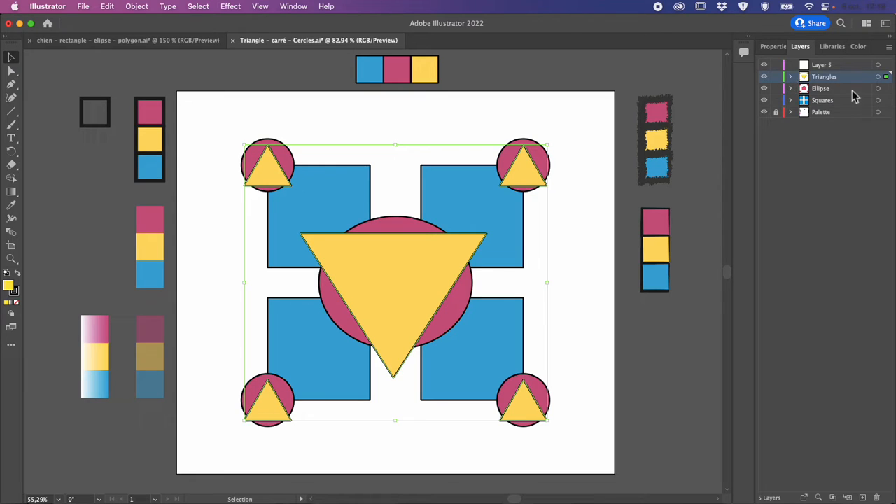
click(886, 89)
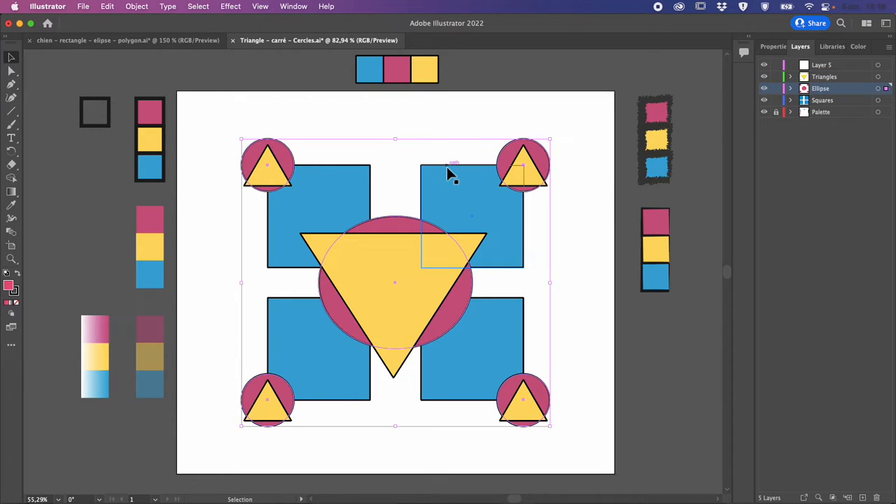
click(886, 100)
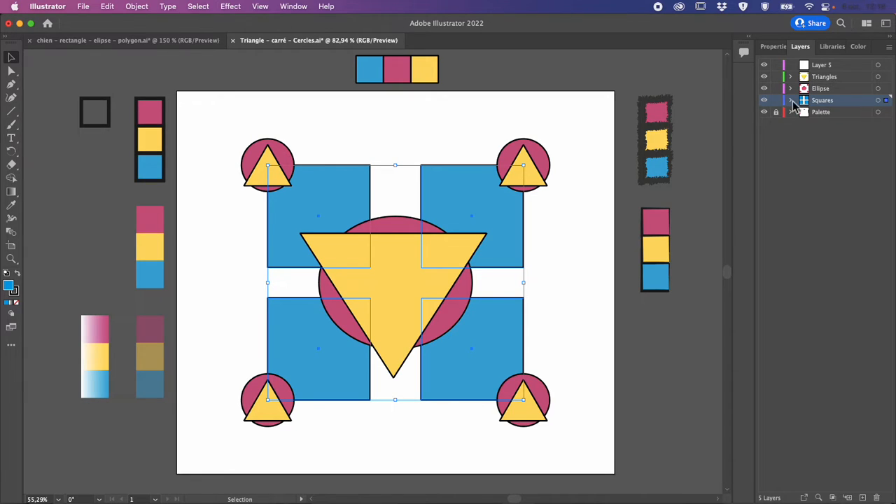
- Set the Squares layer's highlight colour to Cyan in its layer options
double_click(853, 107)
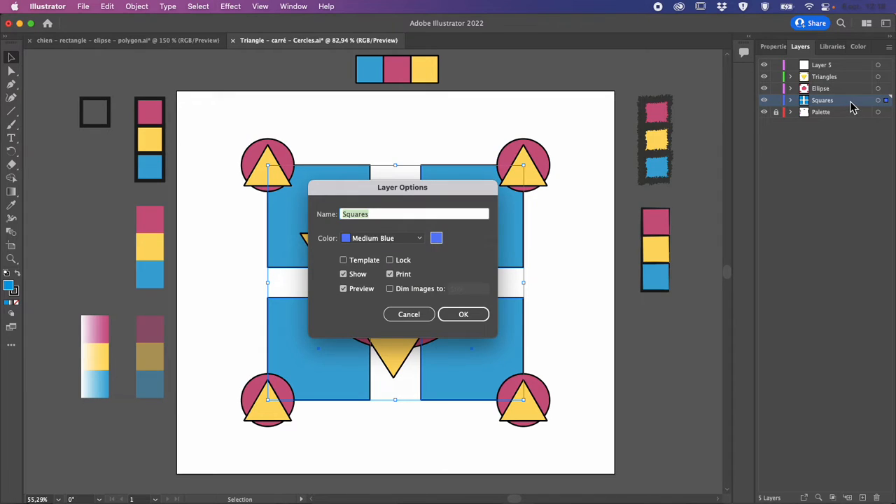
drag(432, 188, 744, 174)
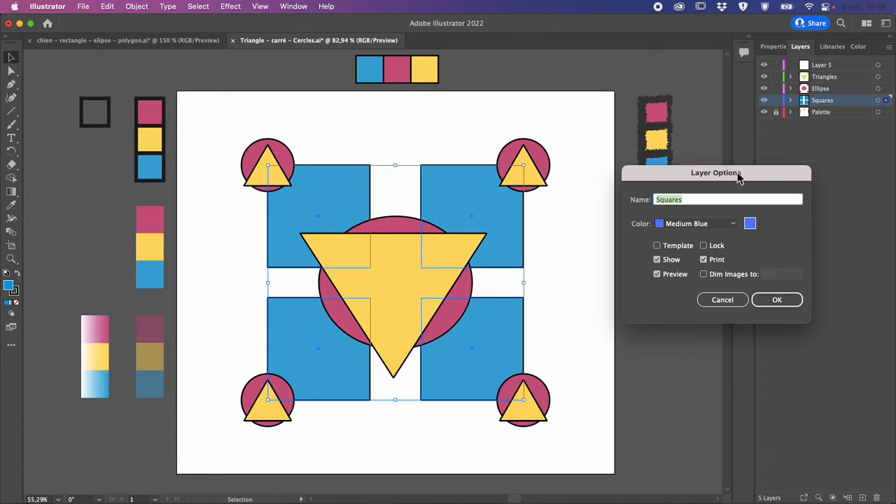
click(733, 224)
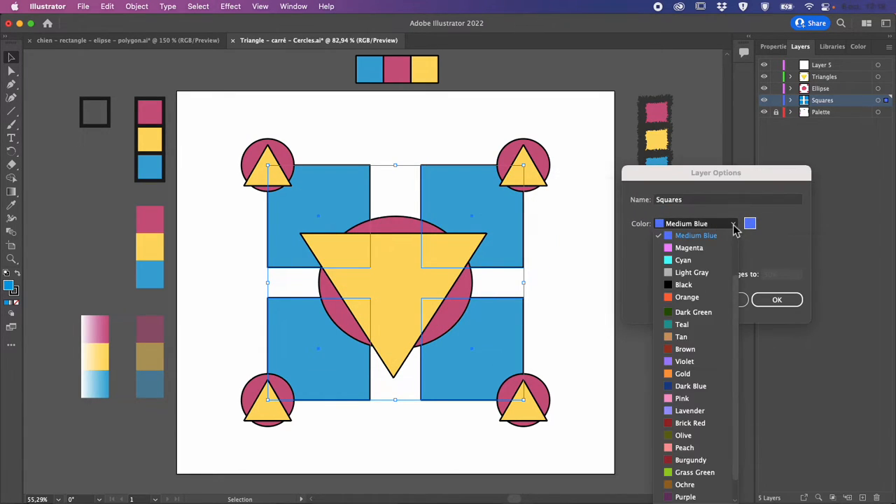
click(686, 260)
click(776, 300)
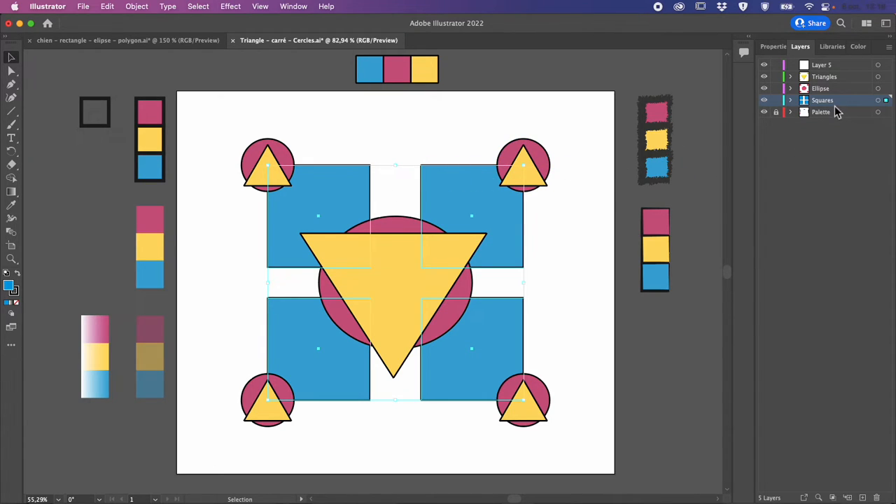
- Clear the selection and select the upper-right blue square and the large central triangle to compare their highlight colours
click(584, 236)
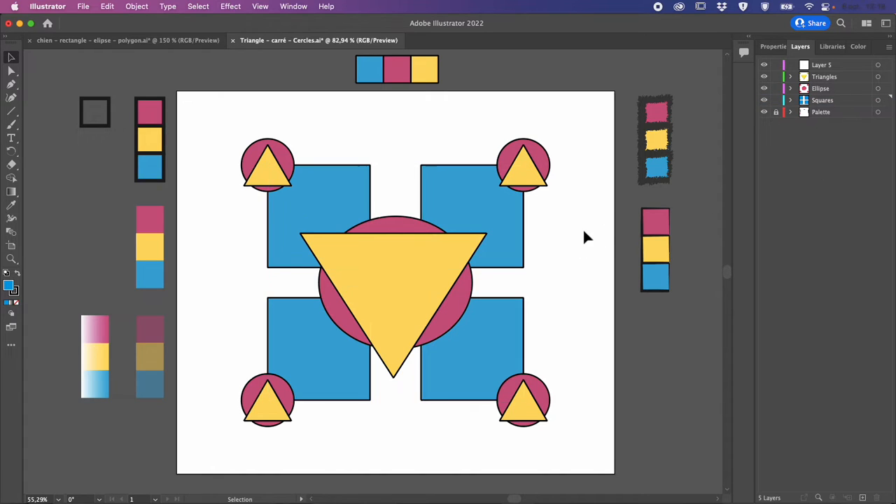
click(517, 218)
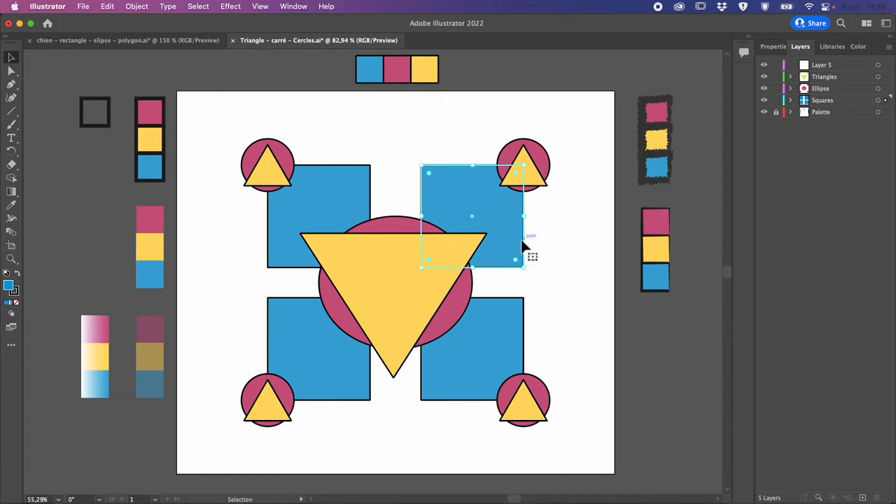
click(410, 294)
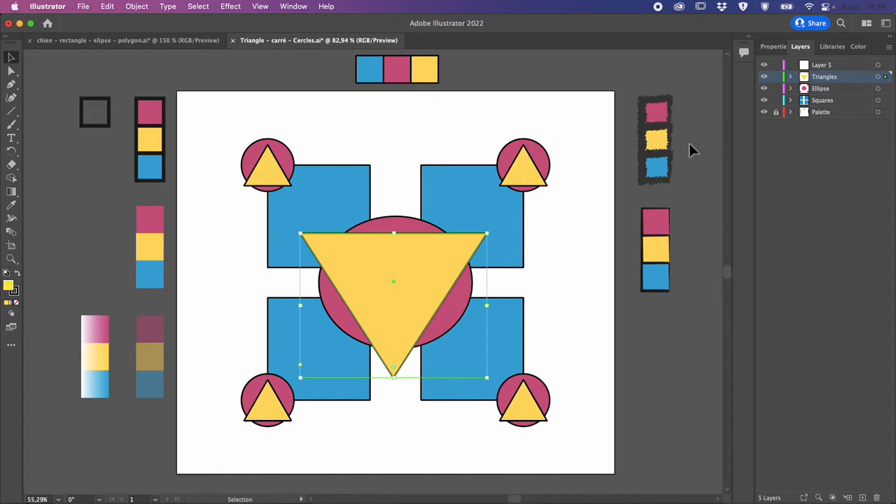
- Examine the preset highlight colours and the custom colour picker in the Triangles layer's options, keeping Green
double_click(855, 83)
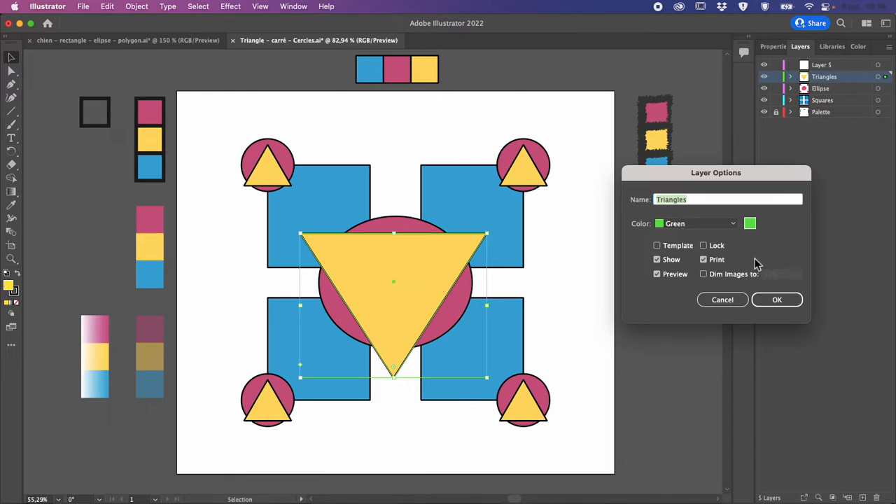
click(730, 225)
scroll(721, 348, down, 3)
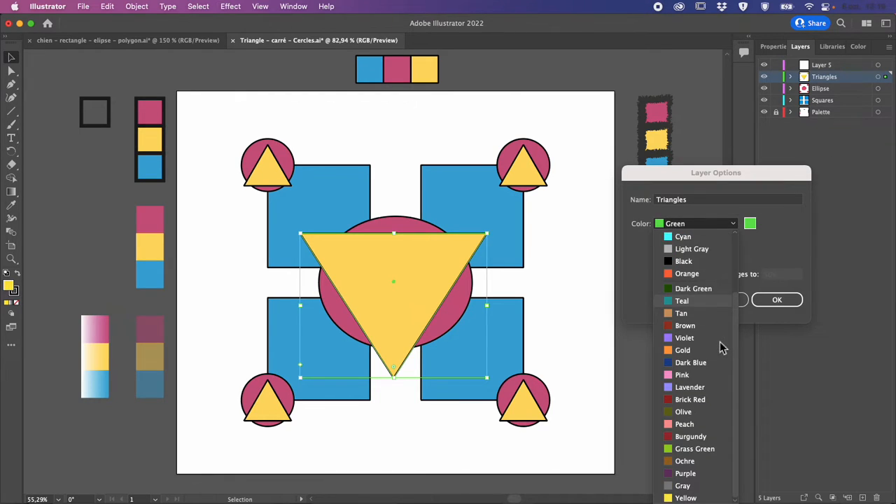
click(744, 245)
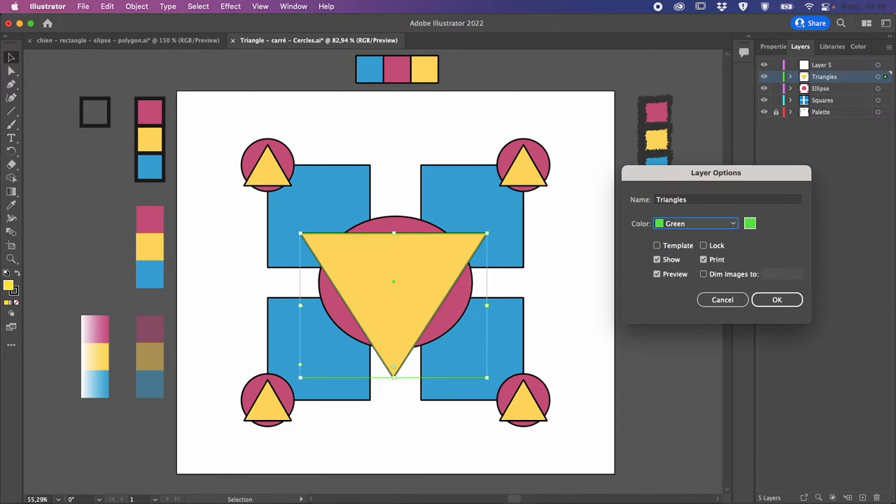
double_click(751, 225)
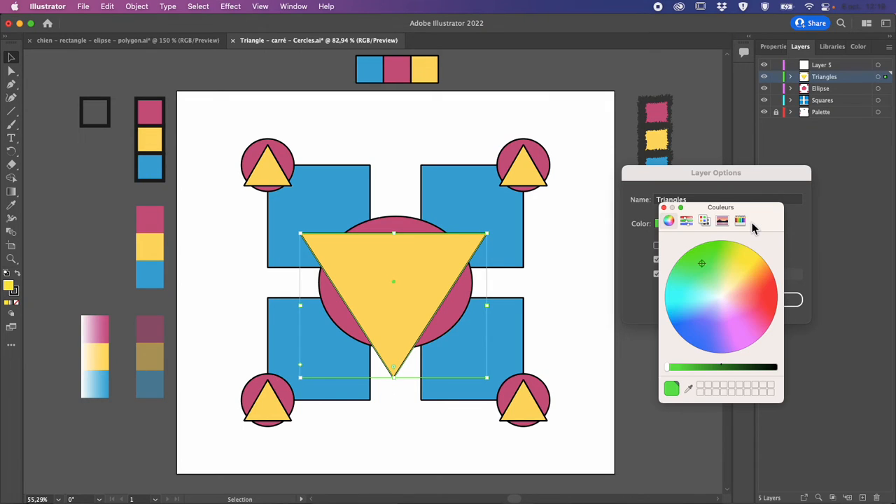
click(664, 208)
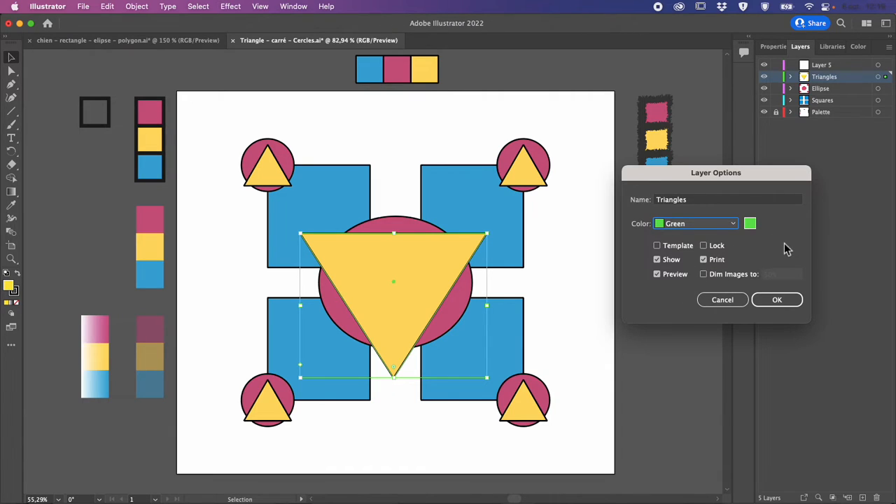
- Turn off Show for the Triangles layer, and reopen its options to turn Show back on and Preview off
click(661, 260)
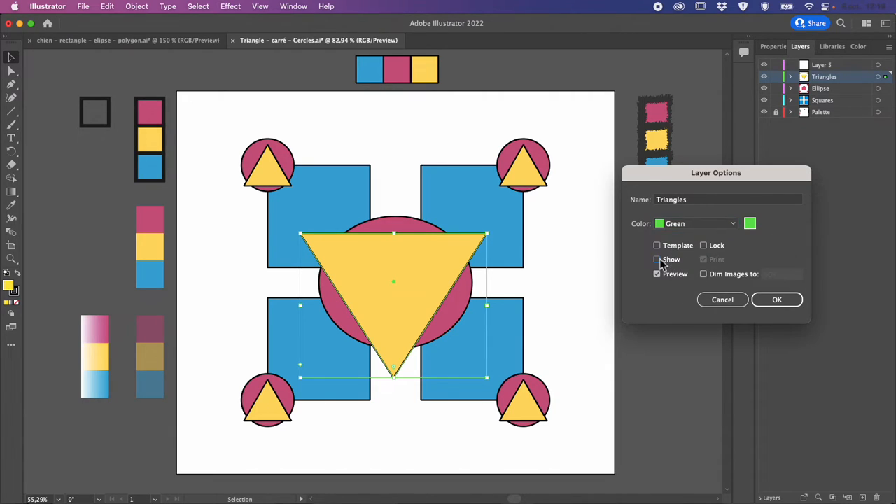
click(778, 304)
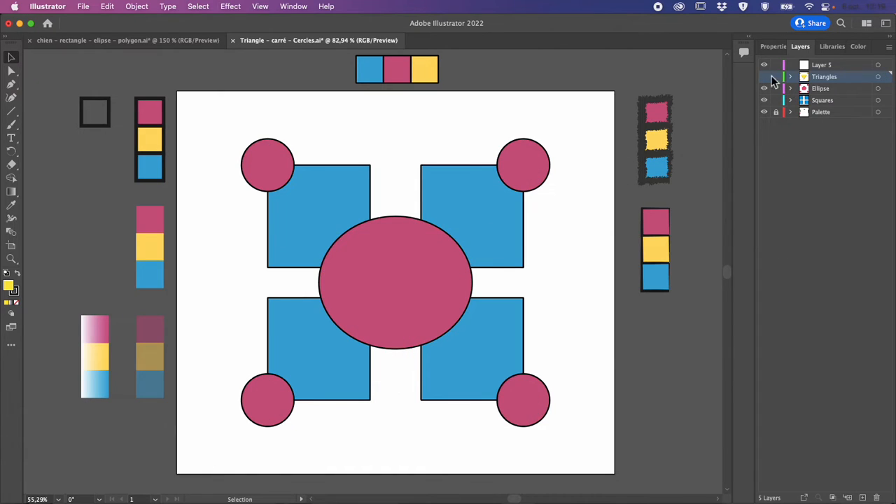
double_click(853, 81)
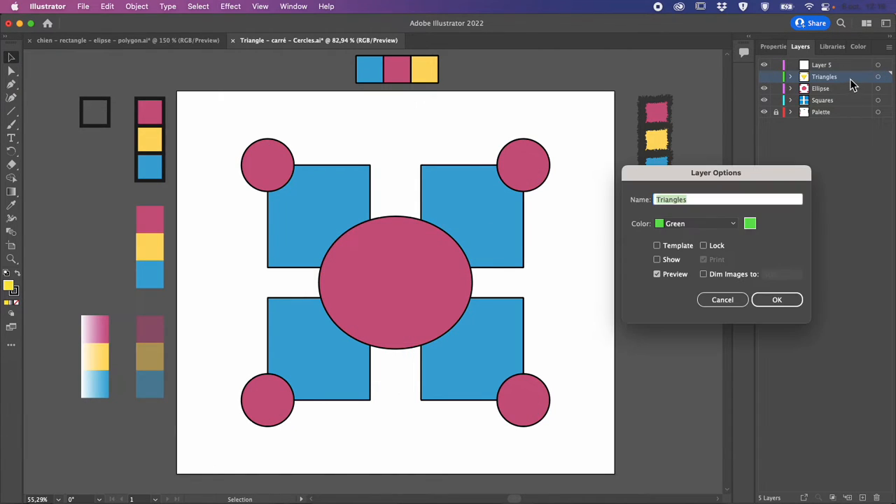
click(656, 260)
click(658, 275)
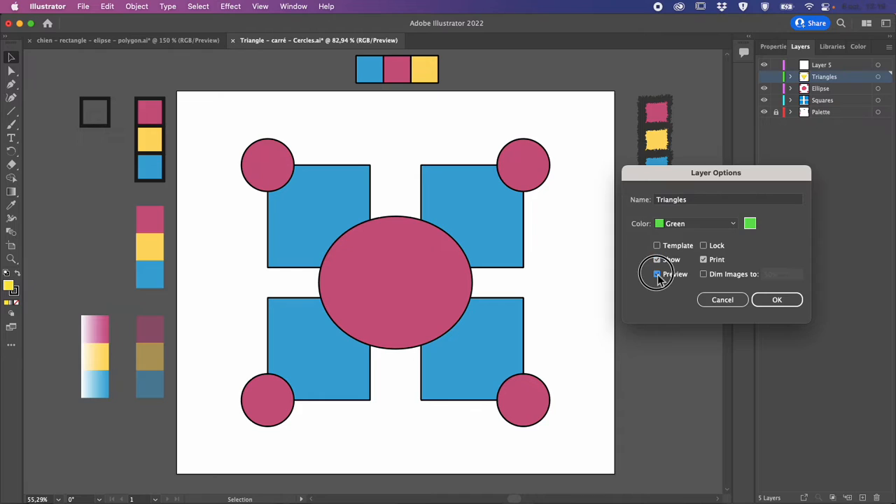
click(773, 300)
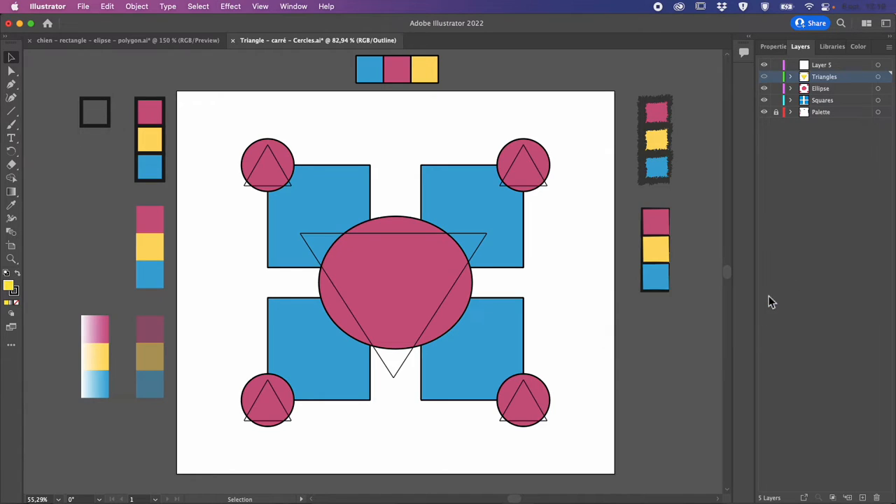
- Toggle the visibility of the Triangles layer and of all other layers, and switch Triangles to preview and back to outline display
click(767, 84)
click(766, 82)
alt+click(766, 83)
alt+click(766, 82)
super+click(767, 83)
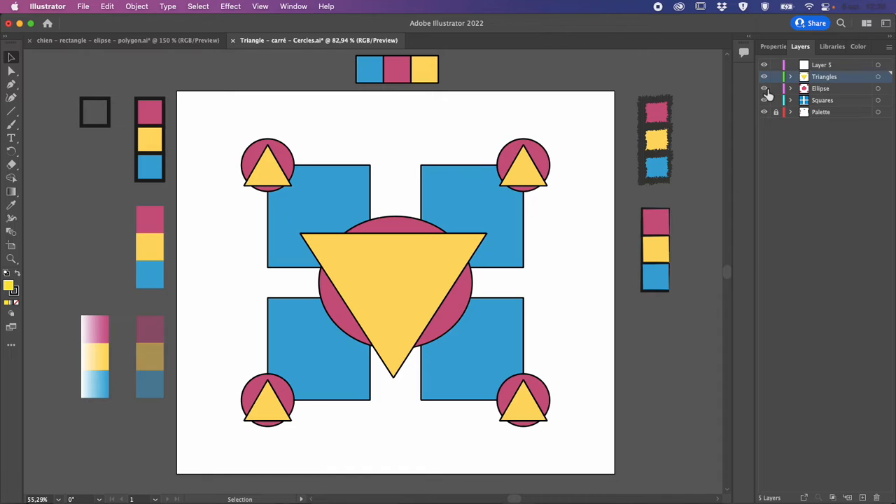
super+click(766, 82)
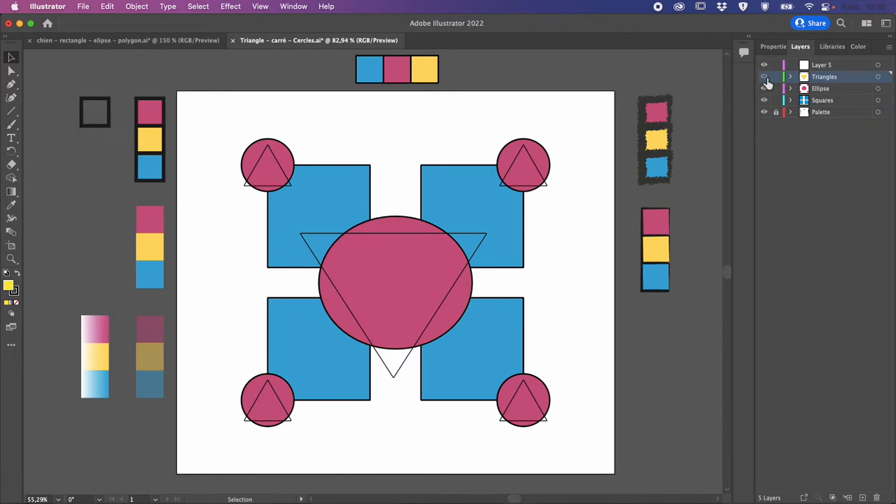
- Switch the Ellipse and Squares layers to outline display, and hide and show the Squares layer again
super+click(764, 88)
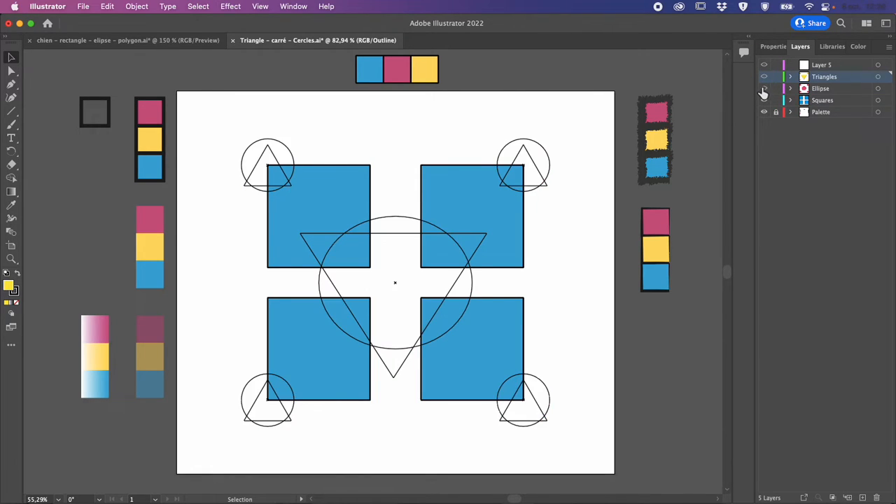
super+click(764, 101)
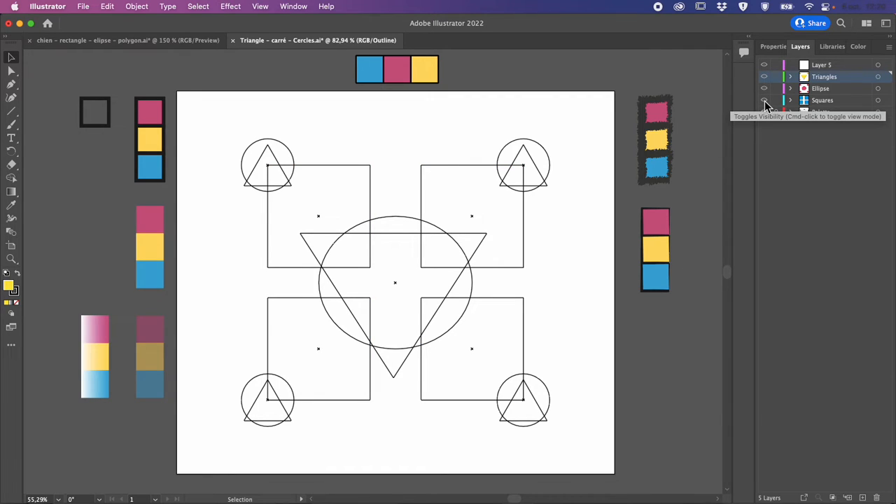
click(765, 101)
click(765, 100)
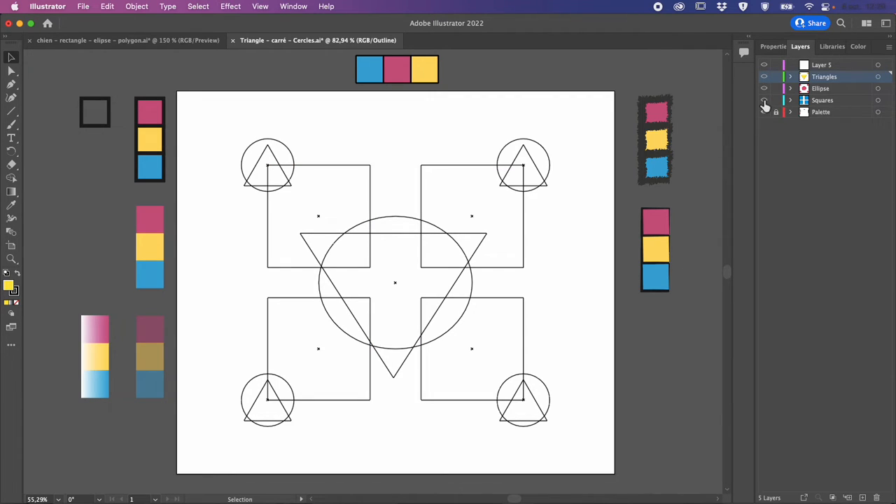
- Return the Squares, Ellipse and Triangles layers to preview display
super+click(765, 100)
super+click(765, 88)
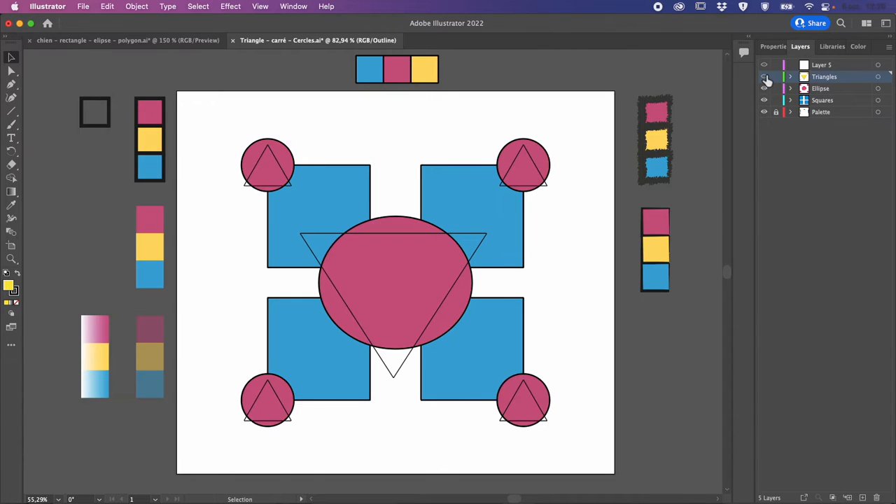
super+click(764, 77)
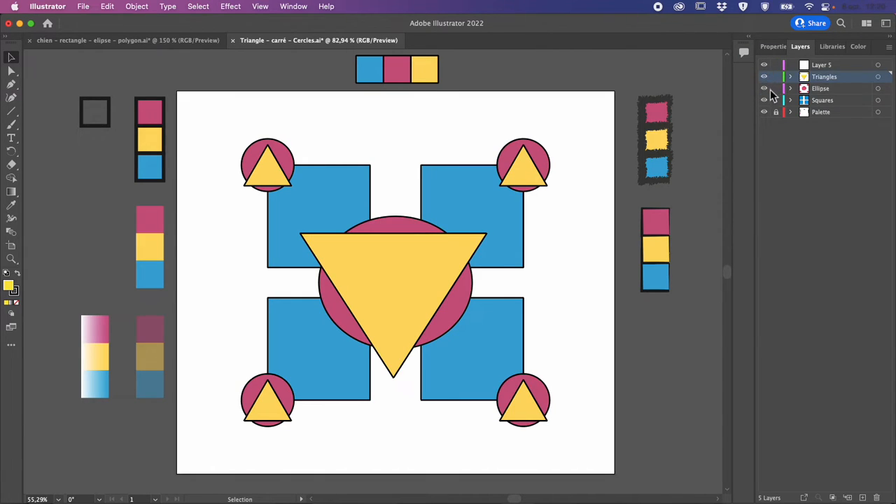
- Hide the Triangles, Ellipse, Squares and Palette layers together and restore them, and isolate individual layers down to Squares before showing all layers
drag(765, 77, 764, 112)
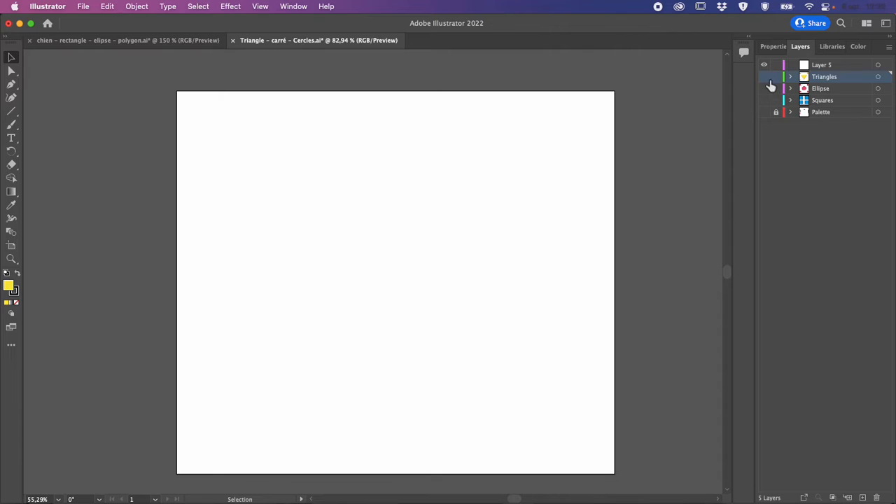
alt+click(764, 77)
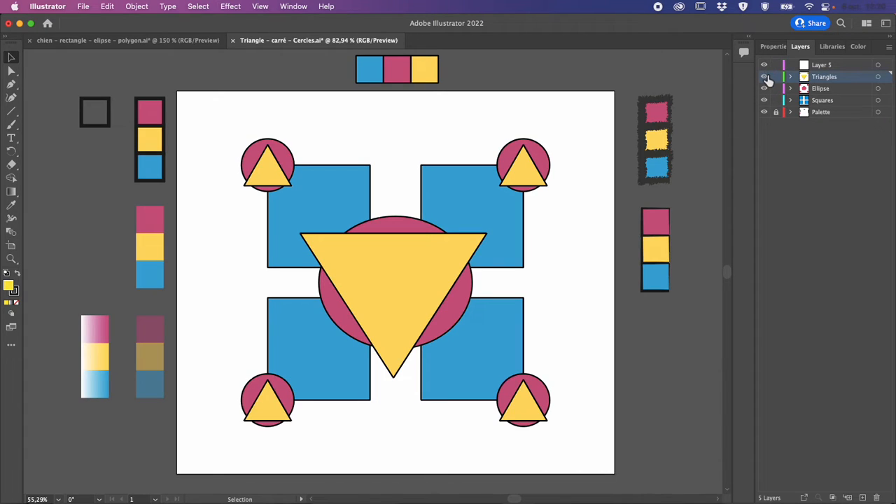
alt+click(764, 77)
alt+click(765, 78)
alt+click(765, 89)
alt+click(766, 101)
alt+click(766, 101)
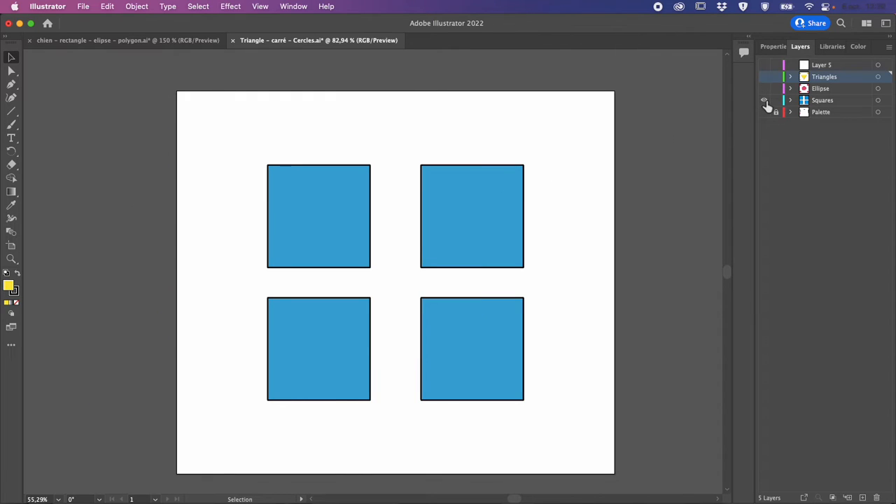
alt+click(766, 102)
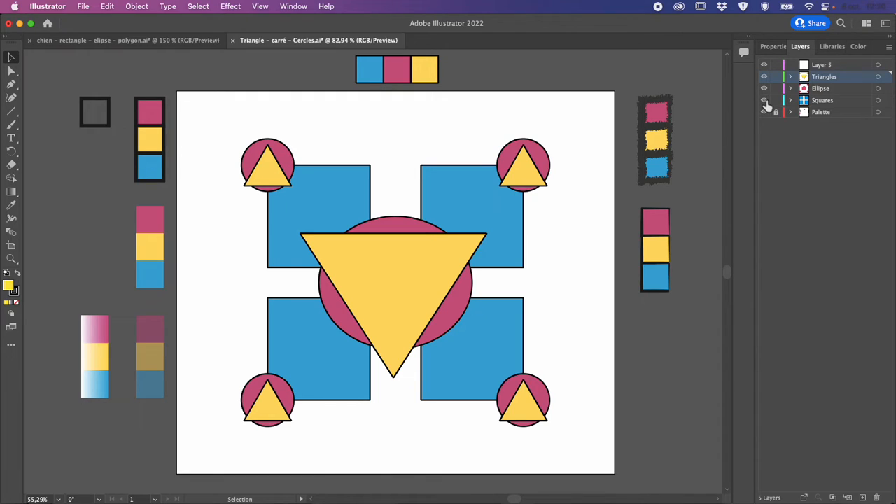
- Switch the Squares layer to outline and back to preview, and toggle the visibility of all the other layers off and on
mouse_move(768, 89)
mouse_down()
mouse_move(766, 65)
mouse_move(764, 105)
mouse_up()
super+click(765, 102)
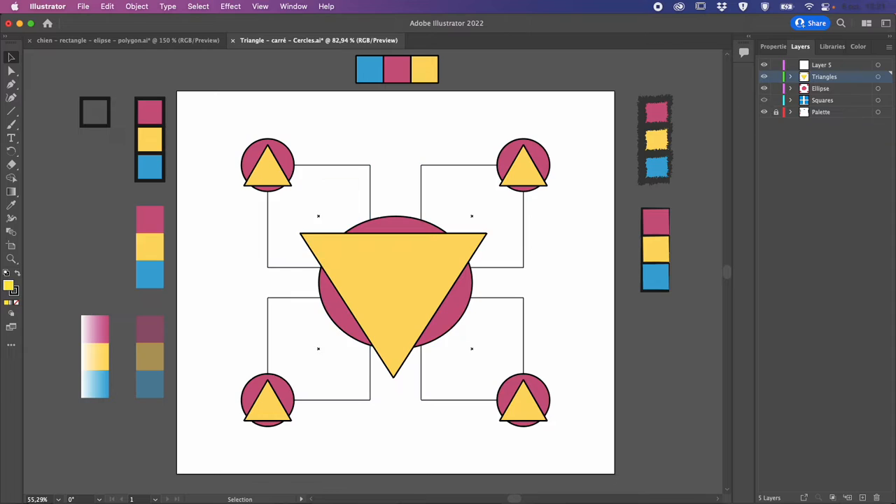
super+click(765, 101)
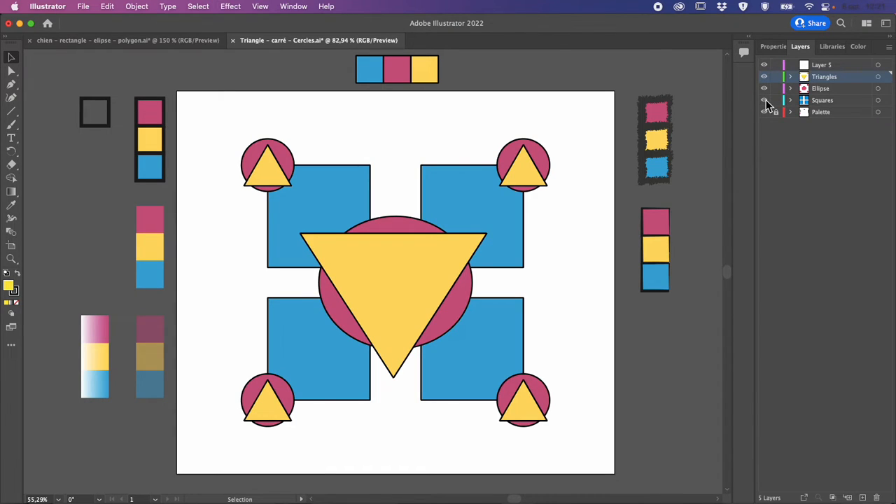
alt+click(766, 102)
alt+click(765, 102)
drag(766, 99, 763, 69)
- Turn off Print in the Squares layer's options
click(845, 101)
double_click(845, 102)
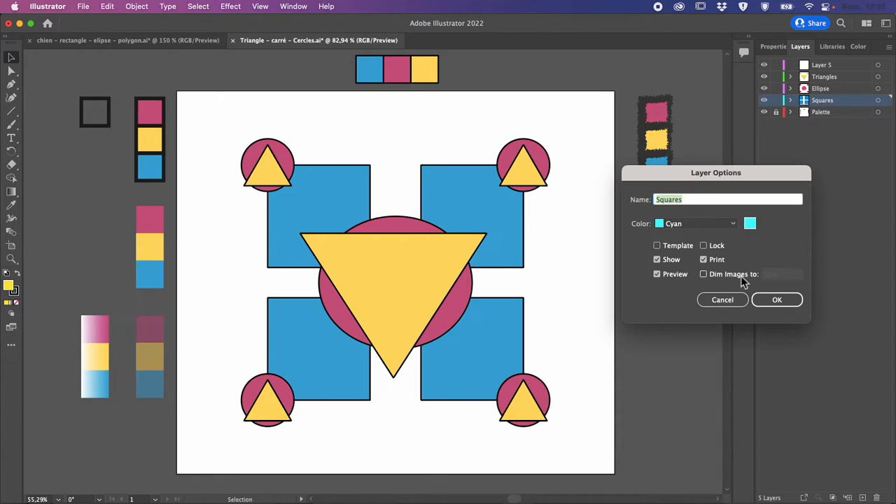
click(704, 260)
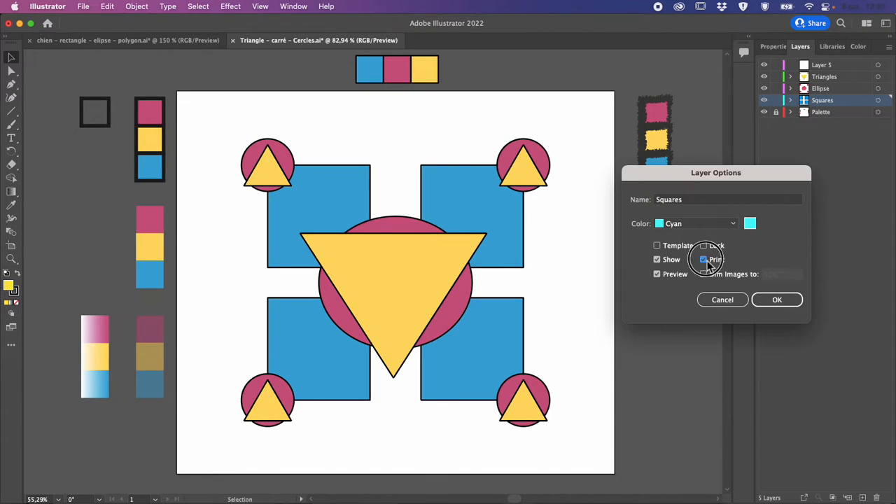
click(777, 299)
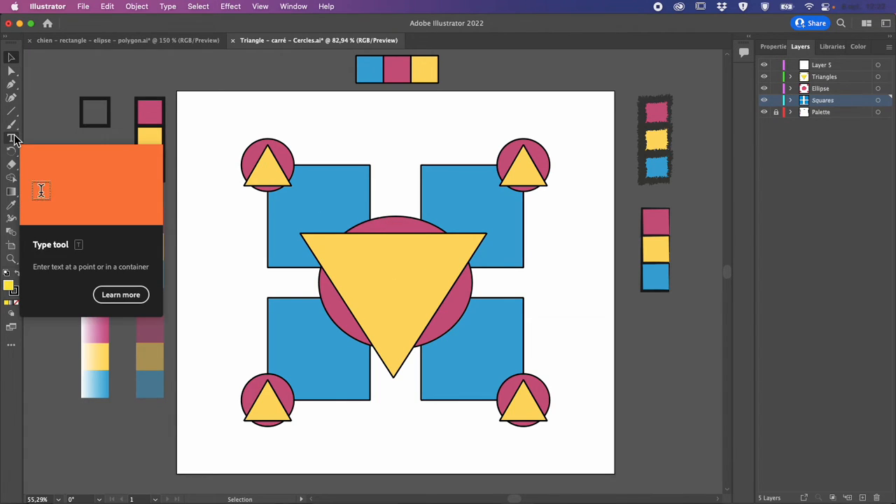
- Add a text box with placeholder text above the large ellipse on Layer 5, and turn off Print for that layer
click(823, 65)
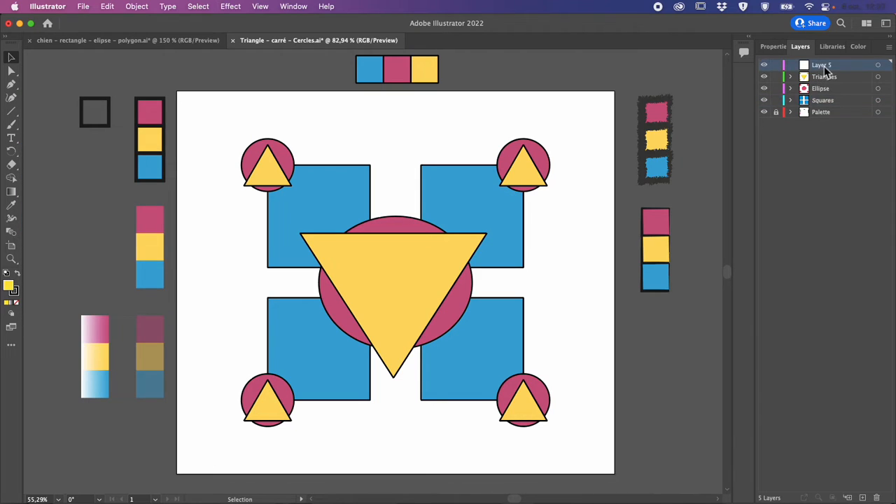
click(11, 138)
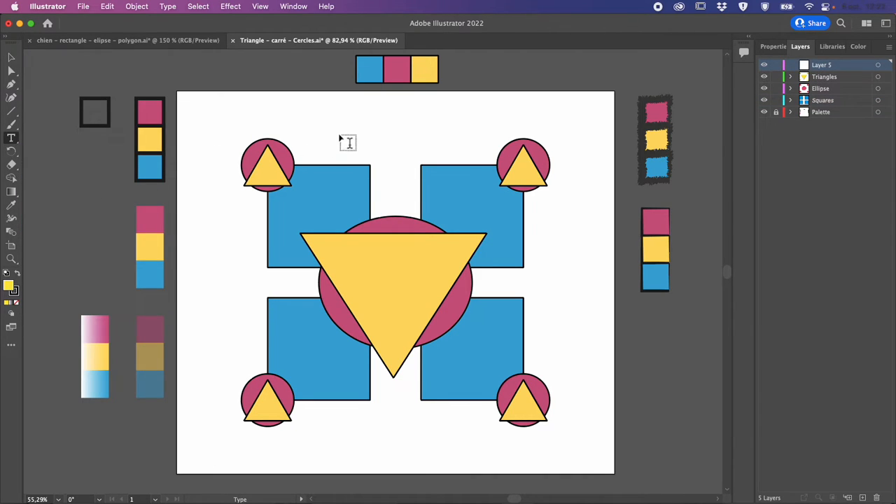
drag(313, 115, 460, 149)
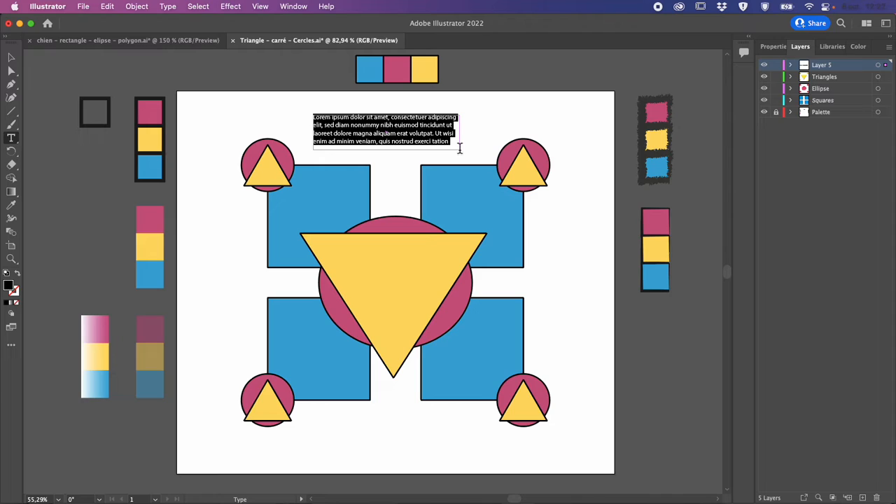
double_click(854, 67)
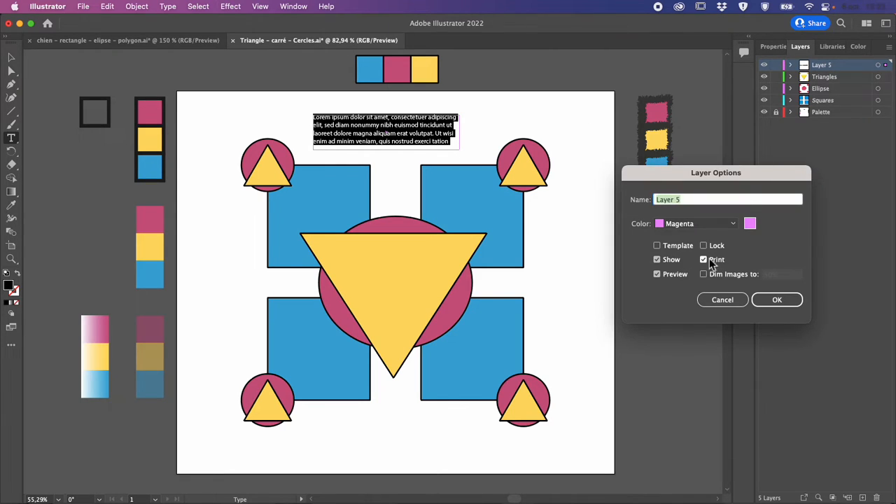
click(775, 299)
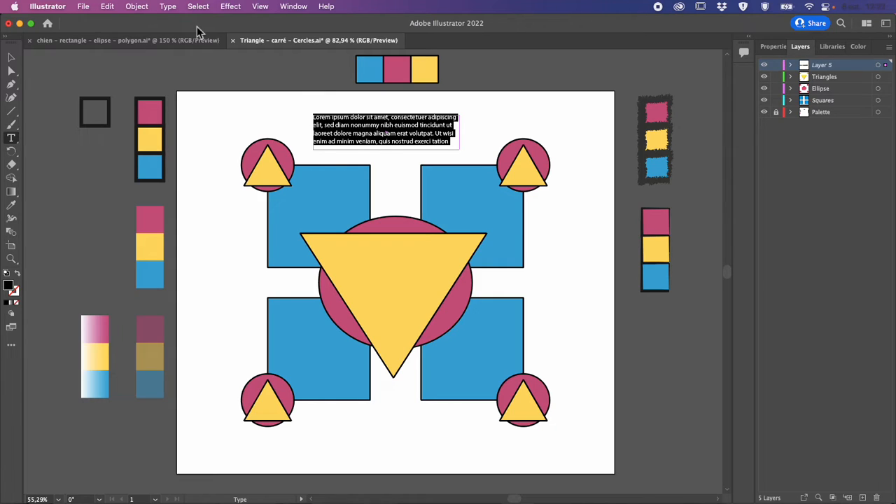
- Open Export for Screens and set the asset export format to PNG
click(84, 7)
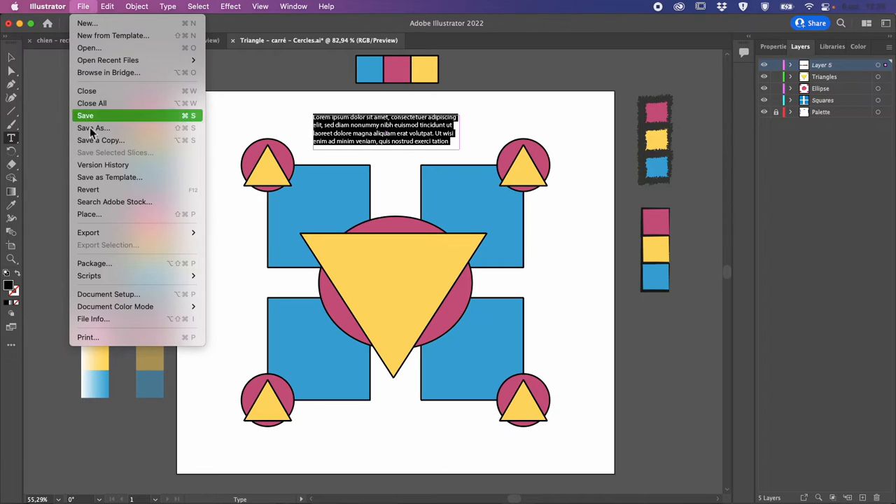
mouse_move(106, 235)
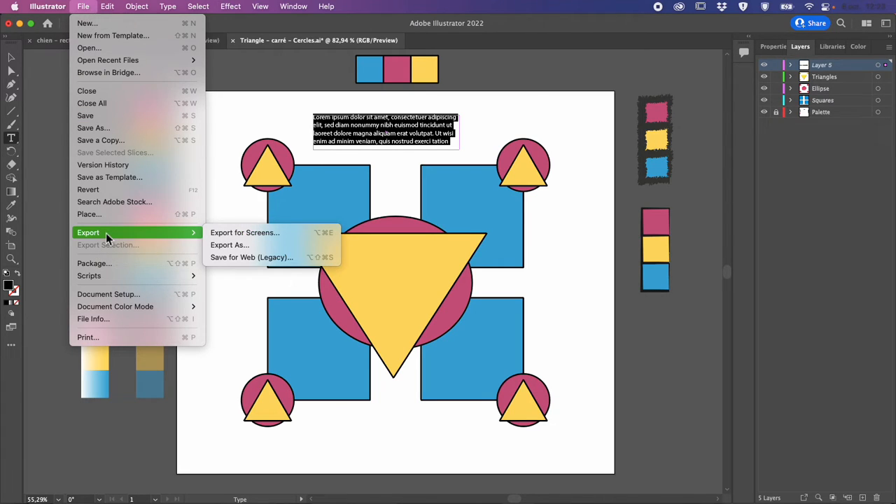
click(248, 237)
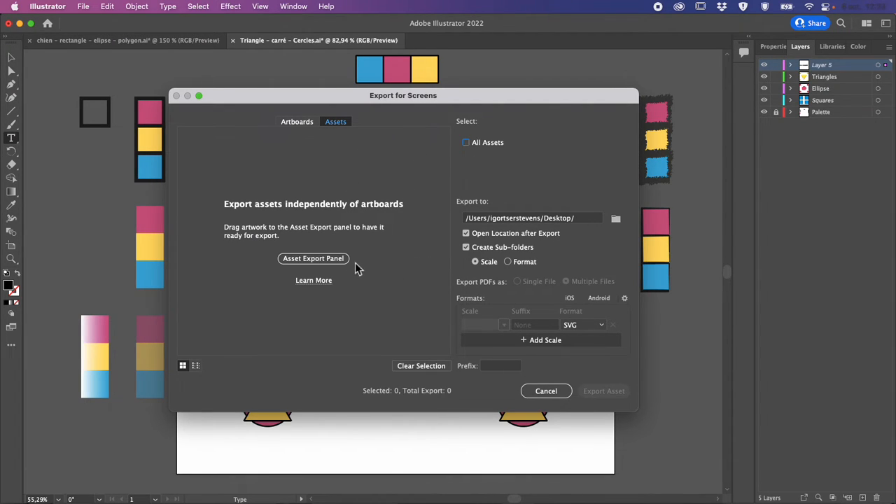
click(602, 325)
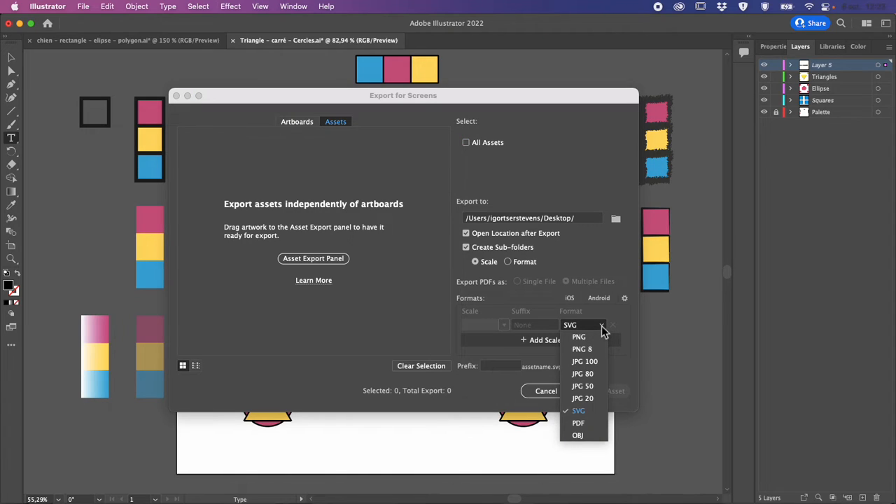
click(594, 337)
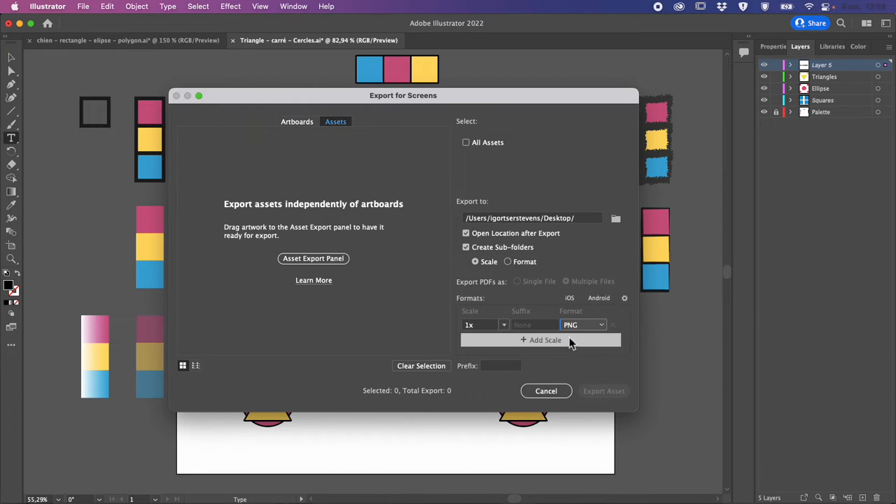
- Try the suffix setting and add a 2x PNG scale to the asset export formats
click(532, 326)
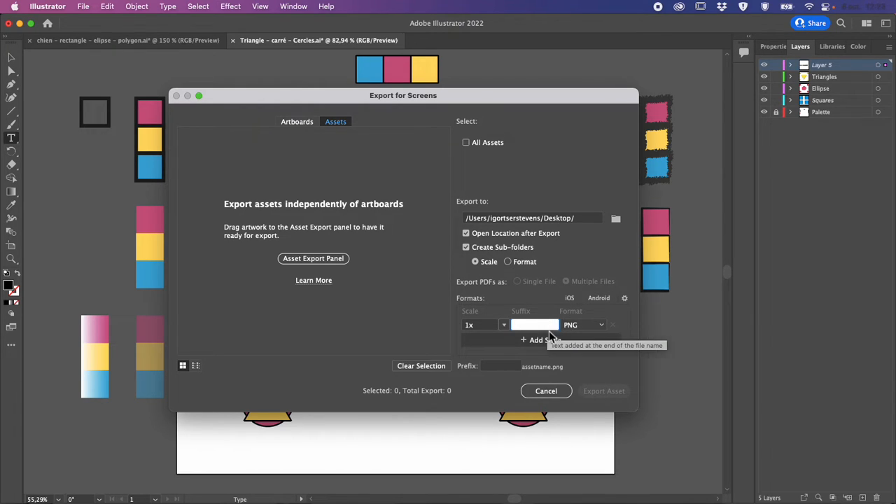
click(549, 327)
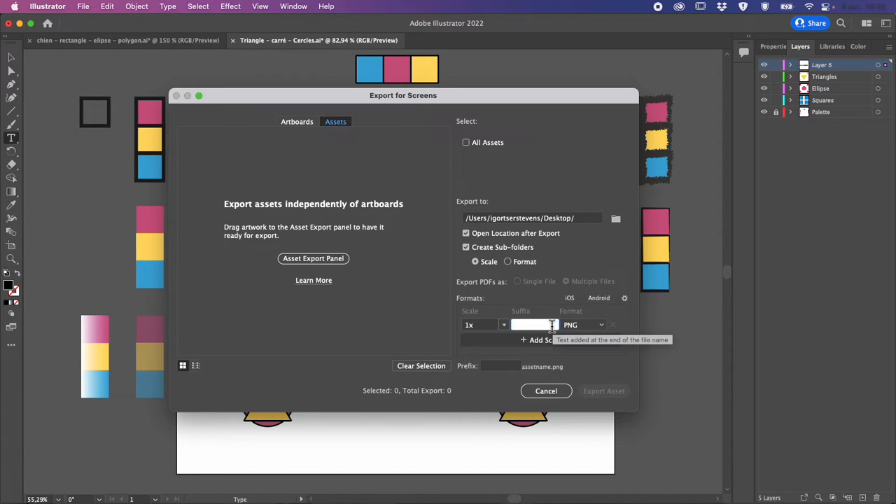
text(s)
click(540, 341)
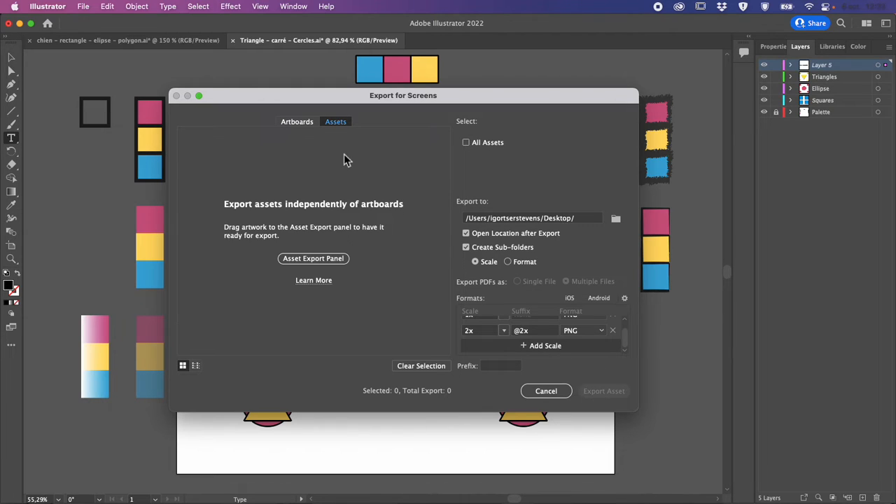
- Export Artboard 1 as a 1x PNG to the Desktop, allowing access to the Desktop folder
click(300, 124)
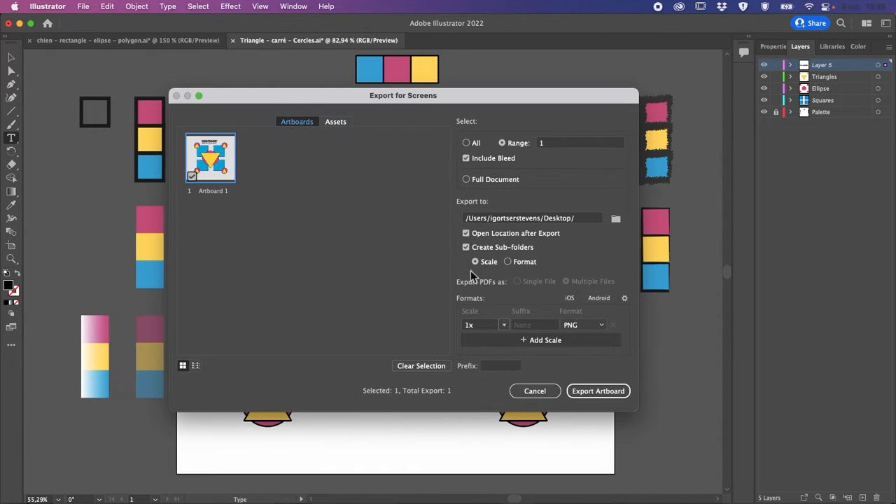
click(598, 391)
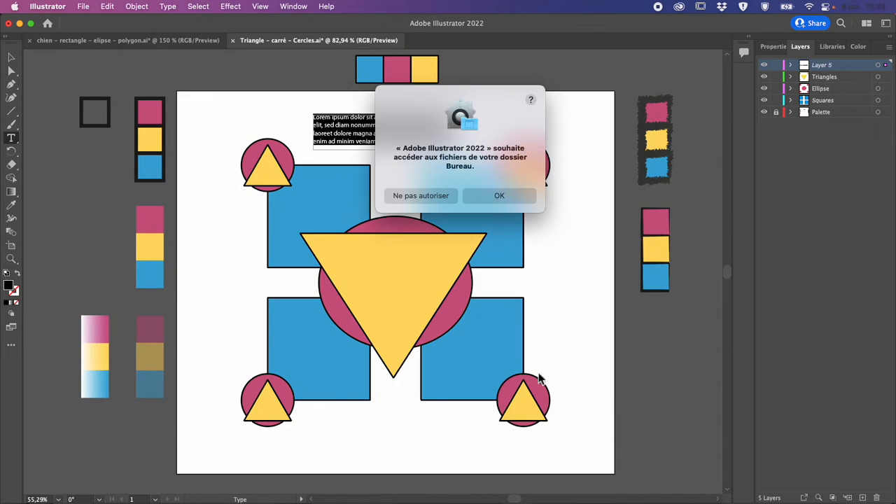
click(499, 197)
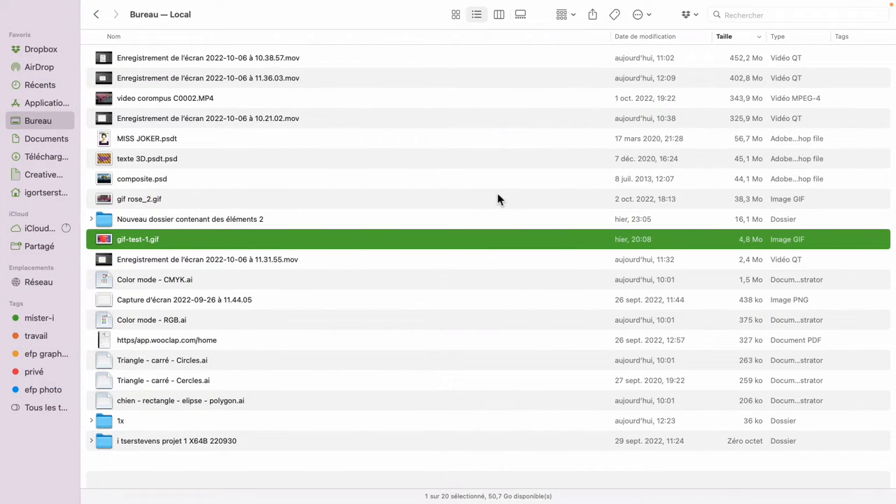
- Sort the Desktop files by modification date in Finder, preview Artboard 1.png in the 1x folder, and return to Illustrator
click(647, 38)
click(92, 59)
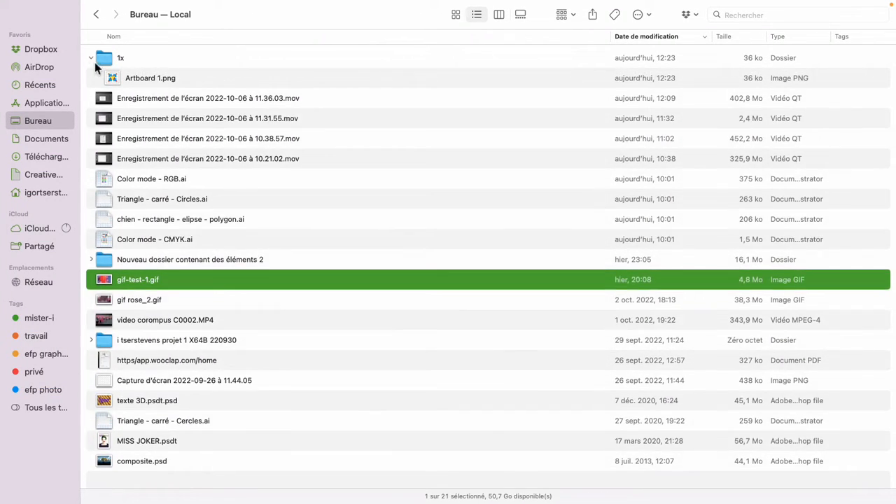
click(128, 81)
key(space)
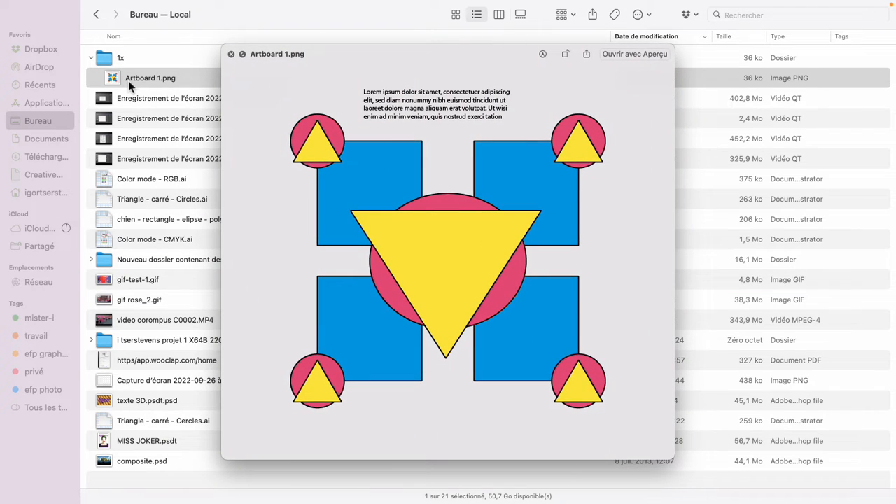
key(space)
key(super+Tab)
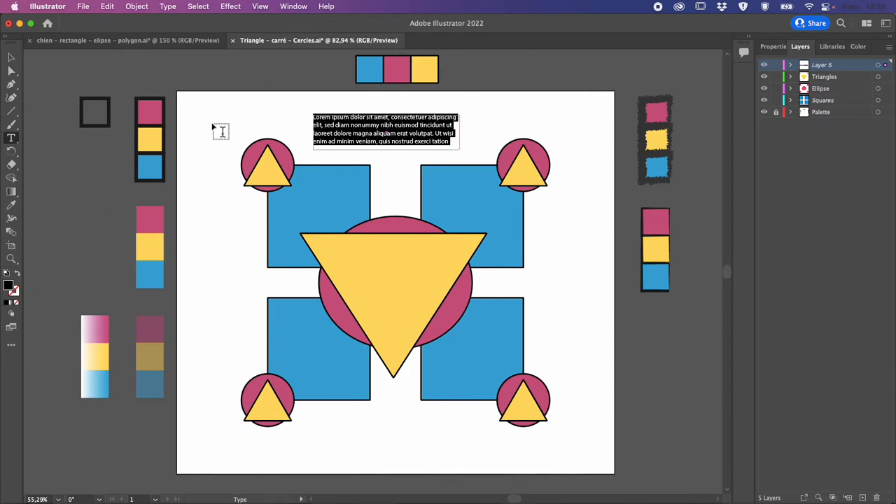
- Check Layer 5's options and start exporting the artwork as Triangle - carré - Cercles.png on the Desktop, using artboards
double_click(845, 64)
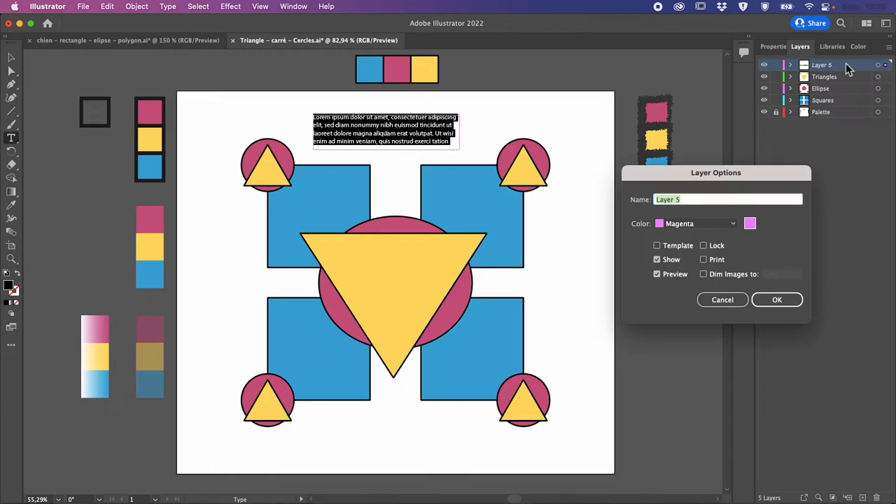
click(722, 300)
click(84, 7)
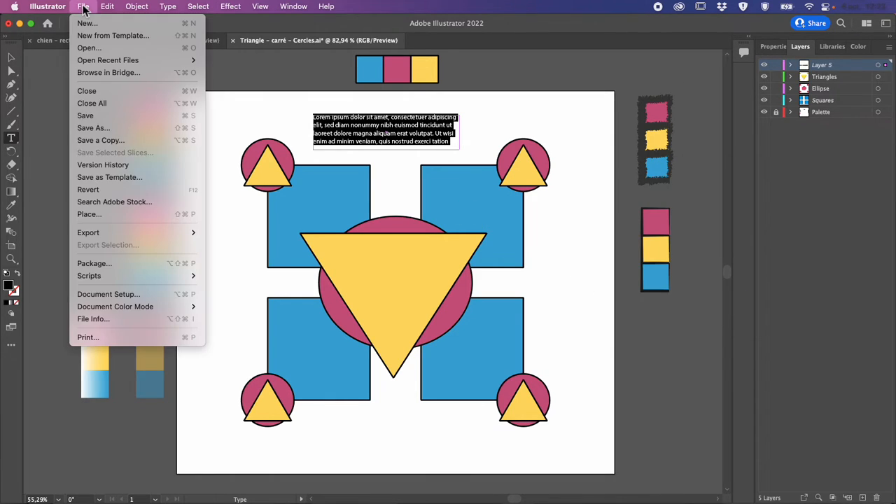
mouse_move(138, 230)
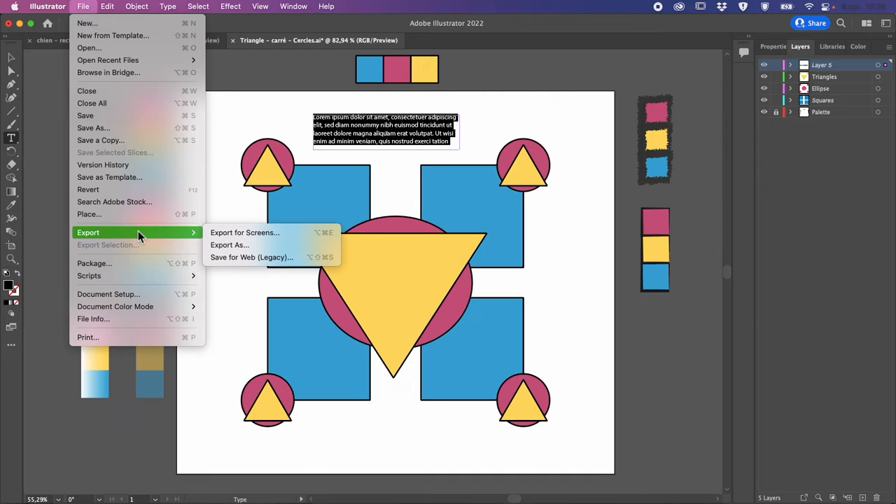
click(254, 246)
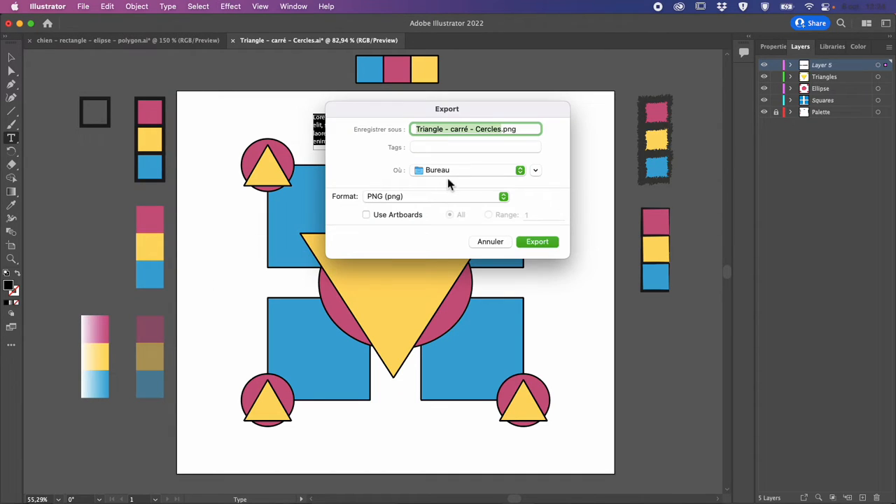
click(411, 216)
click(537, 242)
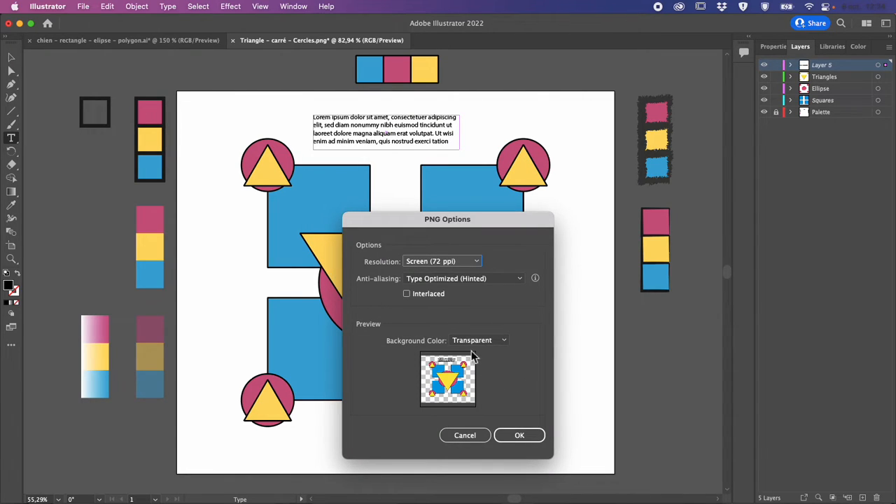
- Try the Art Optimized and None anti-aliasing, Interlaced and background color options for the PNG, and cancel the export
click(501, 279)
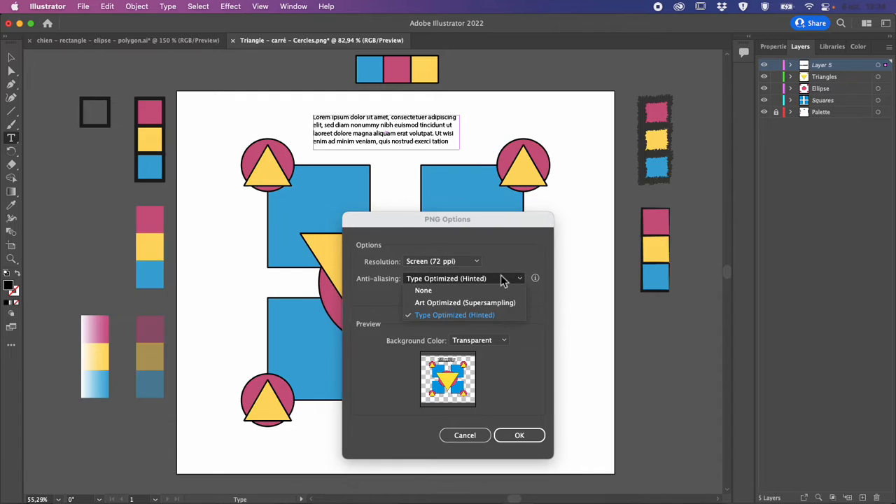
click(505, 303)
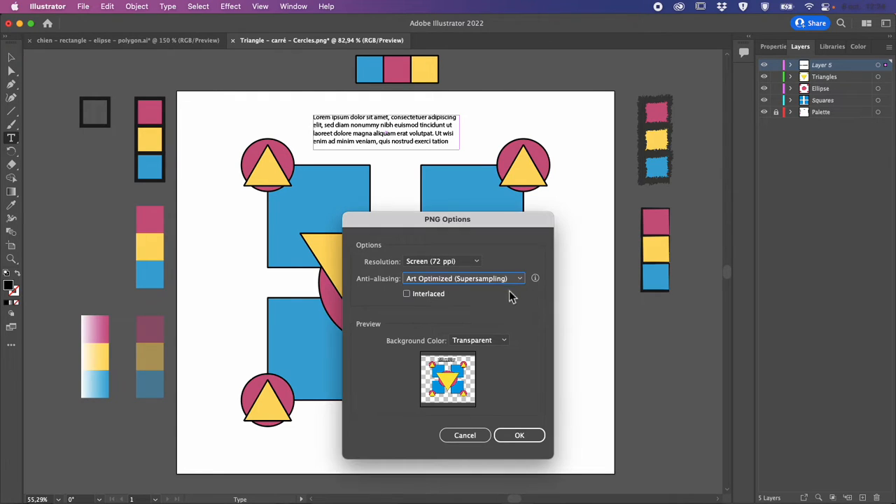
click(518, 281)
click(509, 292)
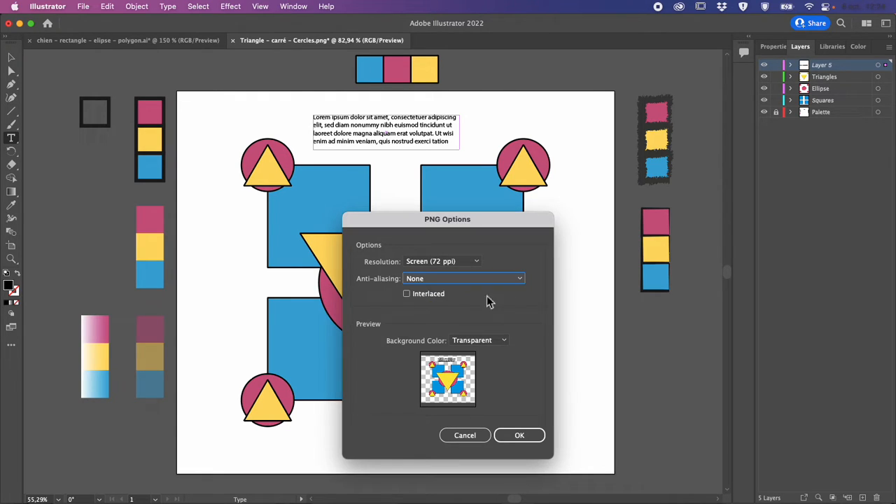
click(438, 296)
click(439, 296)
click(498, 341)
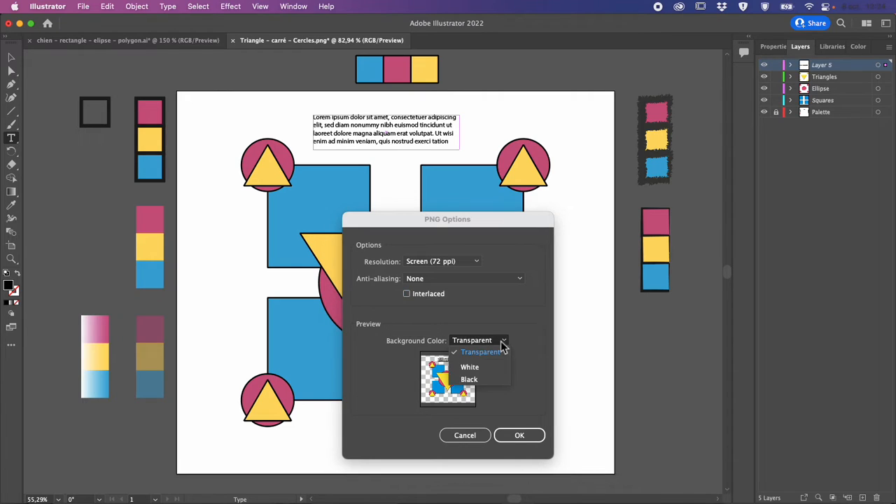
click(501, 344)
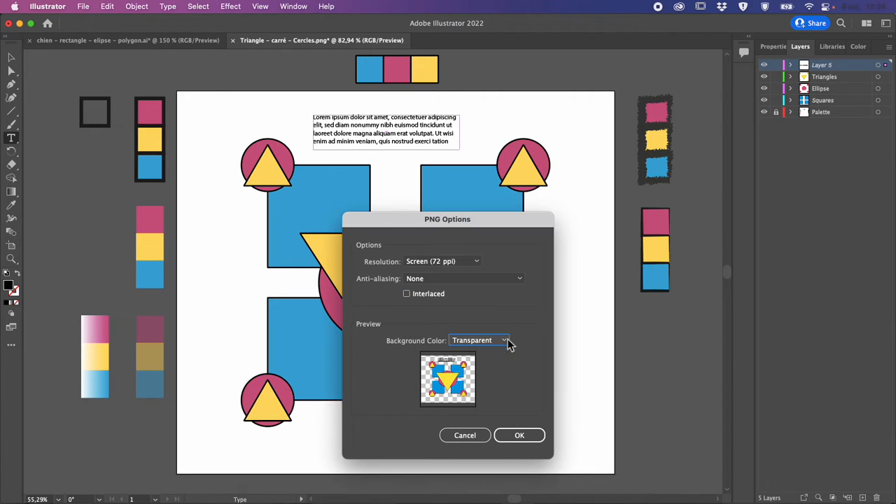
click(473, 435)
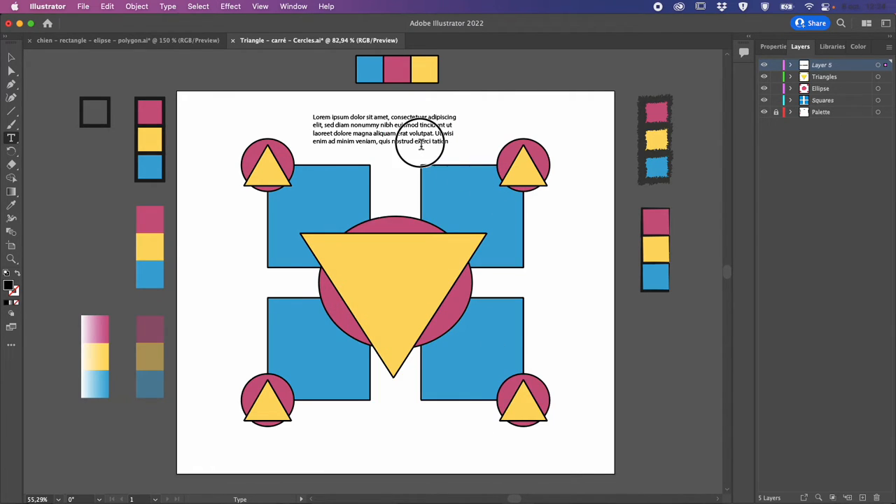
- Delete the Lorem ipsum text frame above the shapes
click(11, 56)
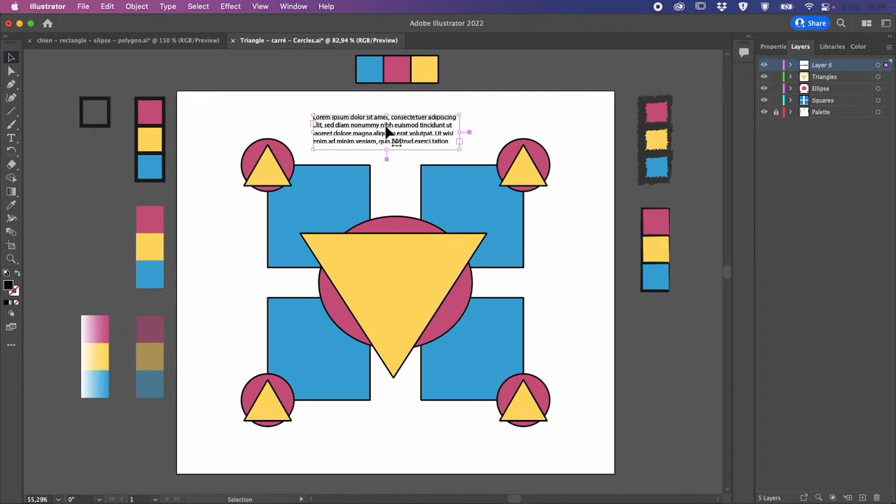
key(Delete)
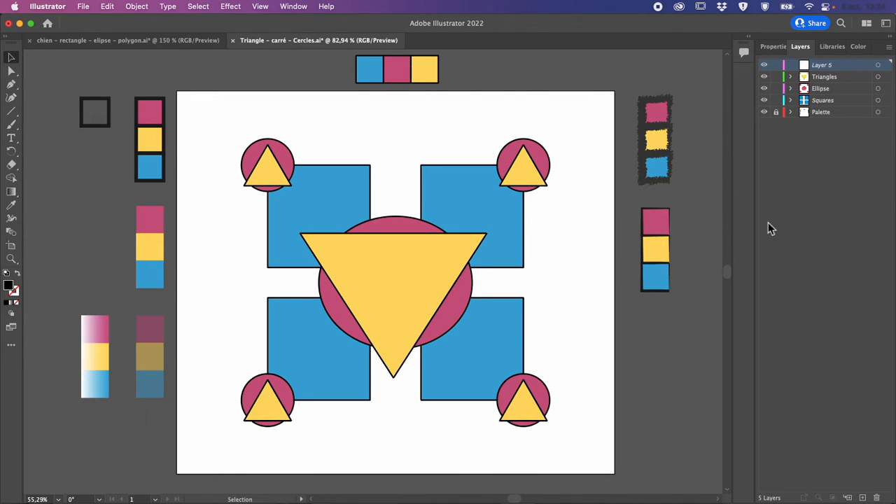
- Try the Template option in the layer options of Layer 5 and of Triangles, cancelling both changes
double_click(853, 66)
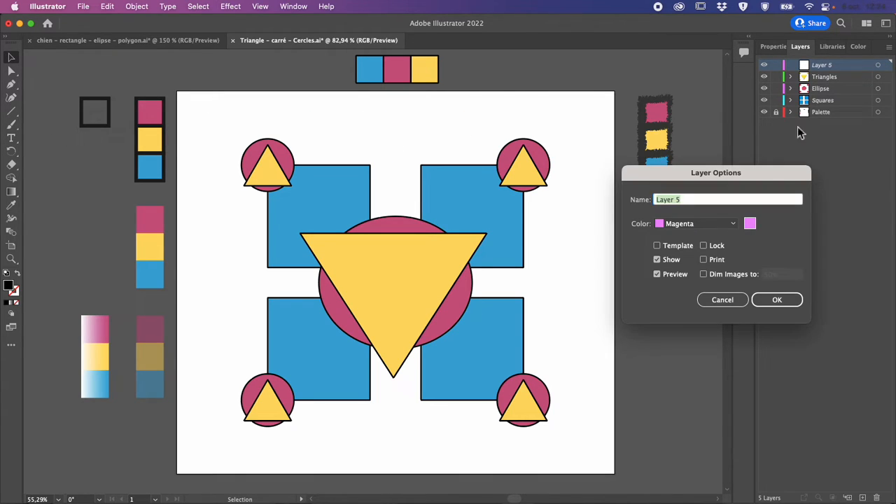
click(657, 246)
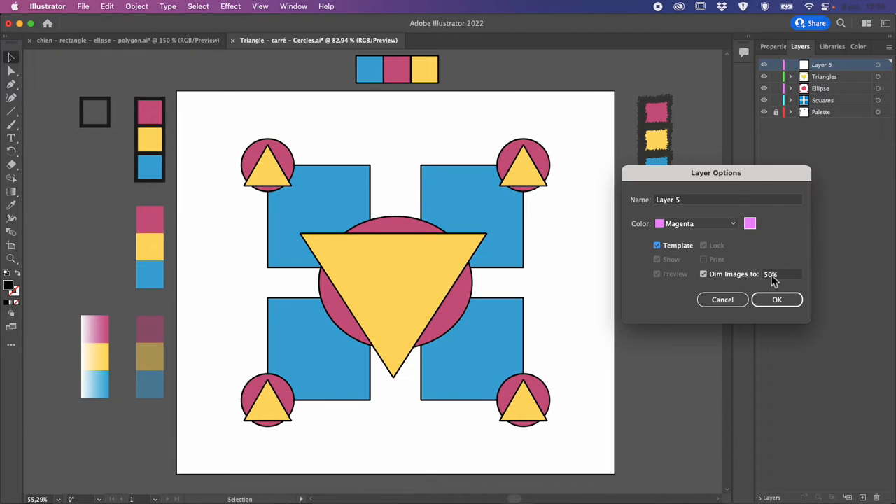
click(728, 300)
double_click(851, 79)
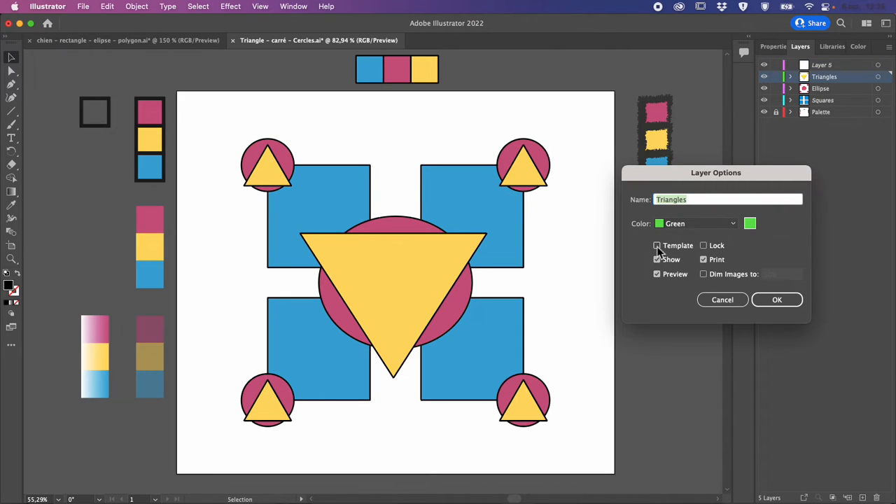
click(657, 246)
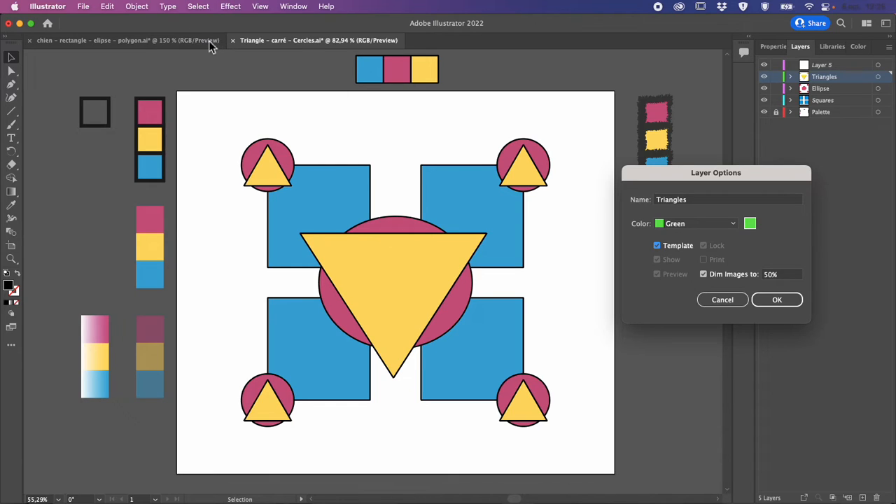
click(728, 299)
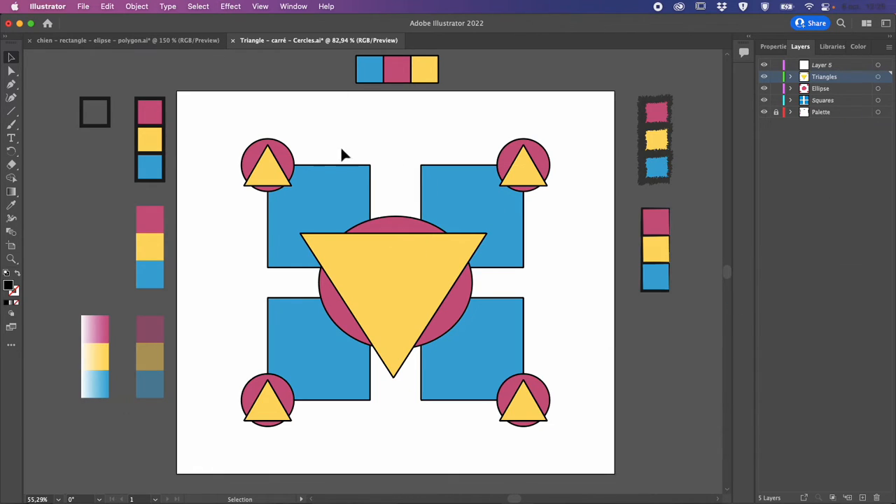
- Switch to the chien – rectangle – elipse – polygon.ai document and show only its template drawing layer
click(195, 40)
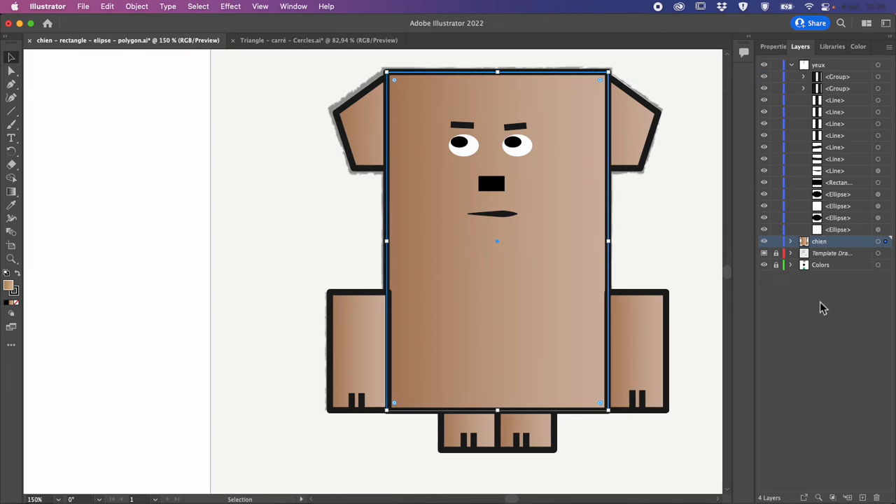
click(830, 254)
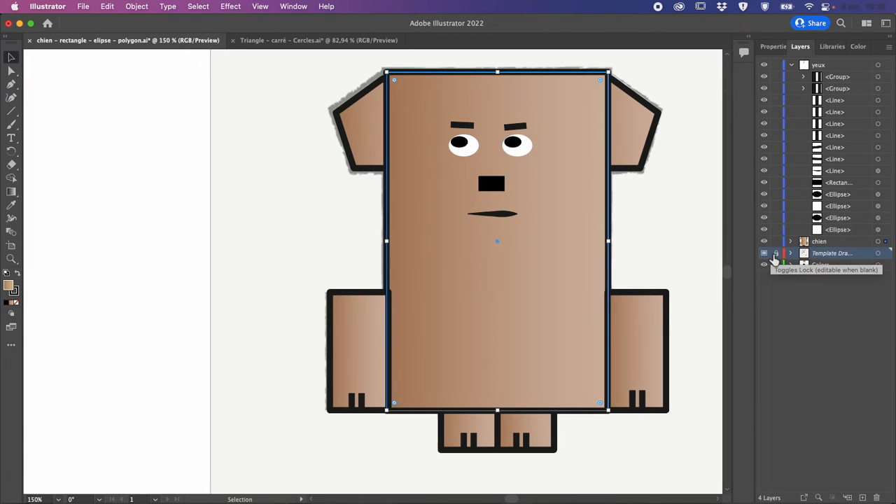
alt+click(764, 254)
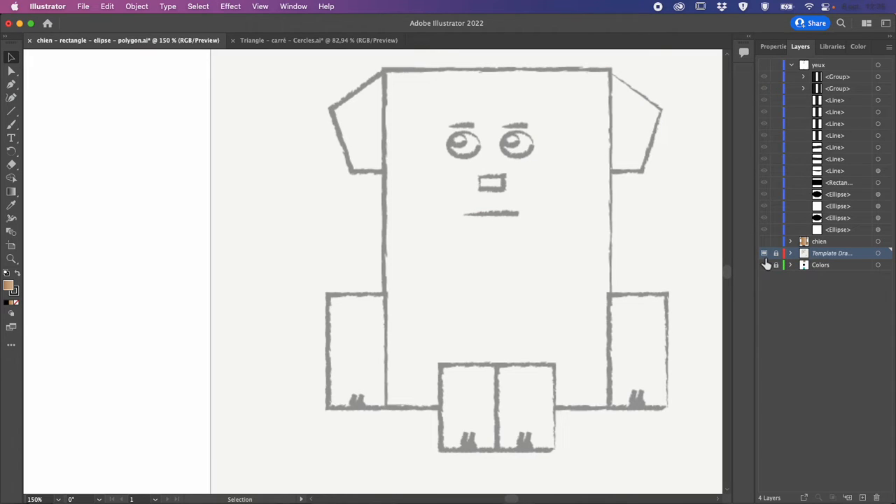
- Turn off the Template option of the Template Draw a dog.jpg layer, and turn it back on with images dimmed to 50%
double_click(847, 254)
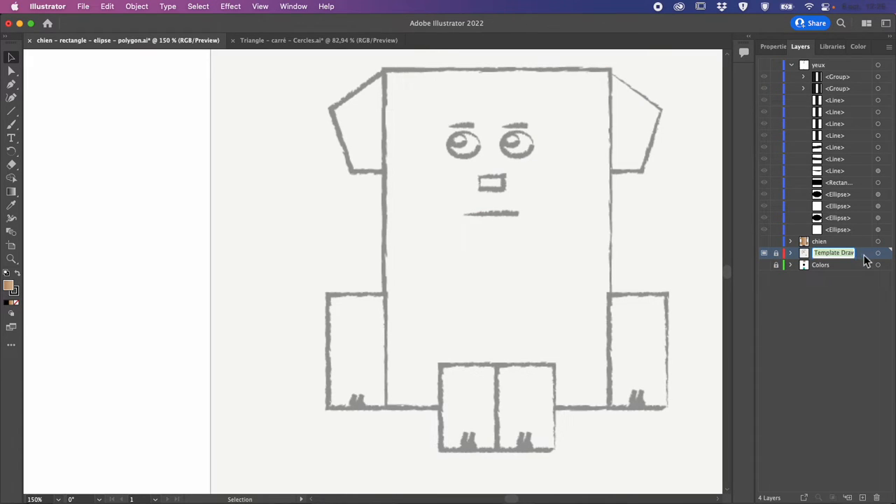
double_click(866, 259)
click(658, 246)
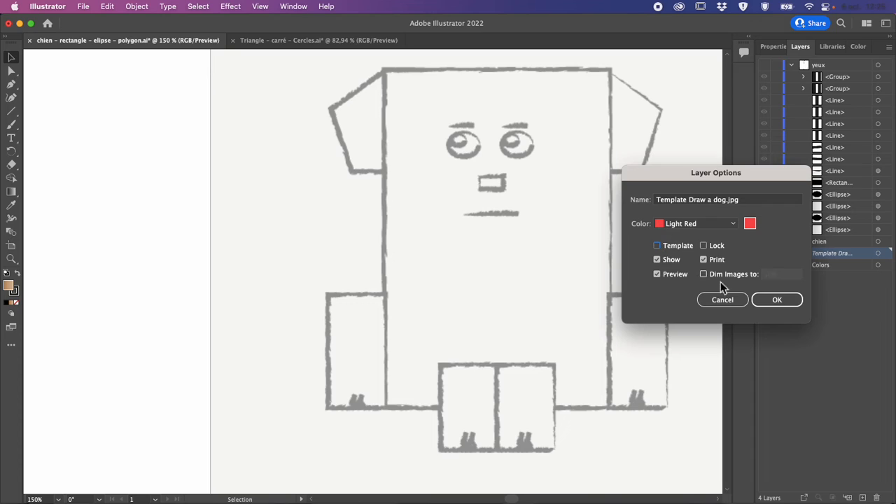
click(778, 301)
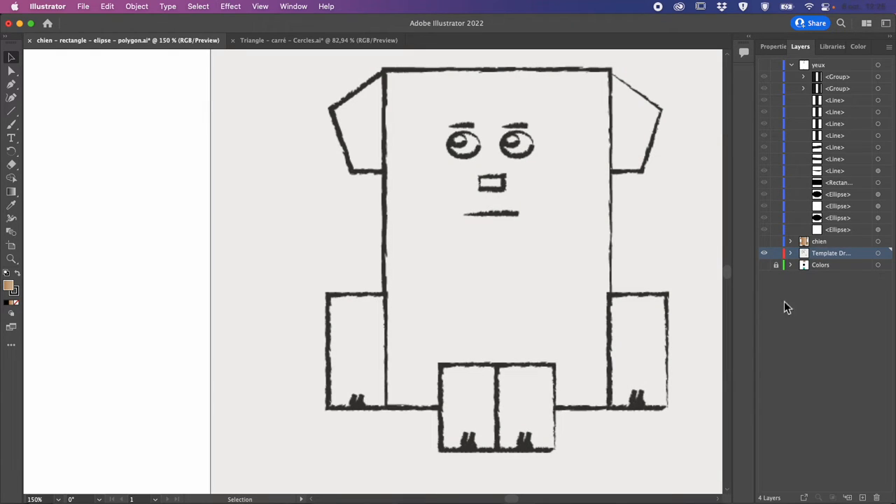
double_click(865, 256)
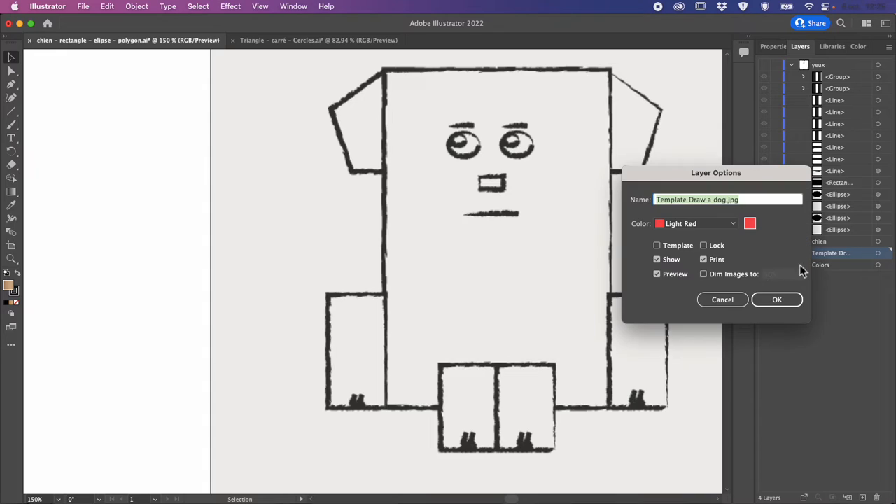
click(658, 246)
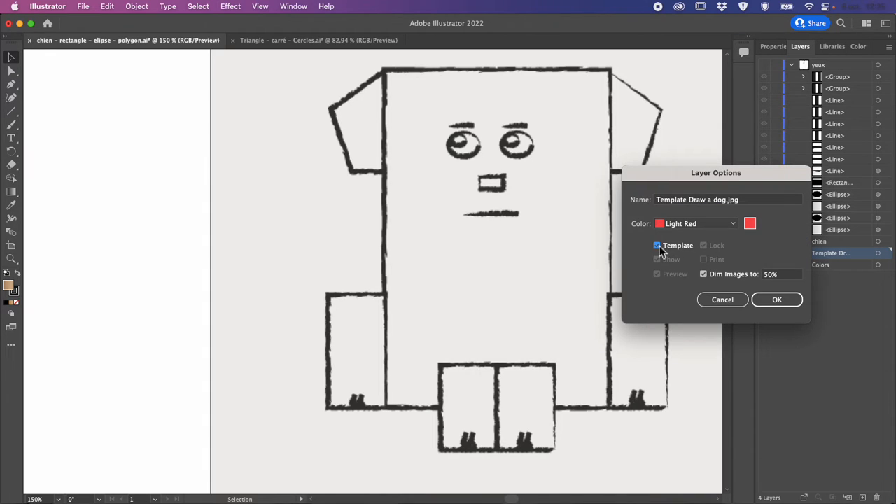
click(778, 302)
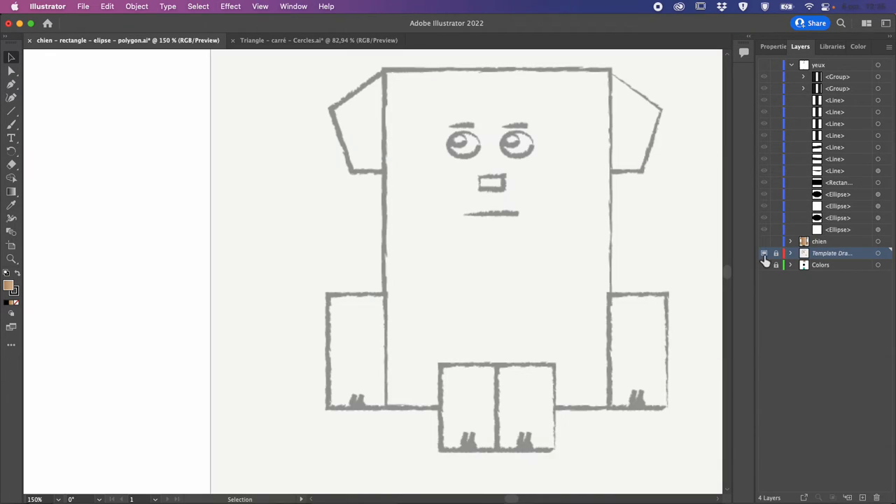
- Show all the other layers of the dog drawing again along with the template layer
scroll(671, 289, right, 3)
scroll(671, 289, up, 2)
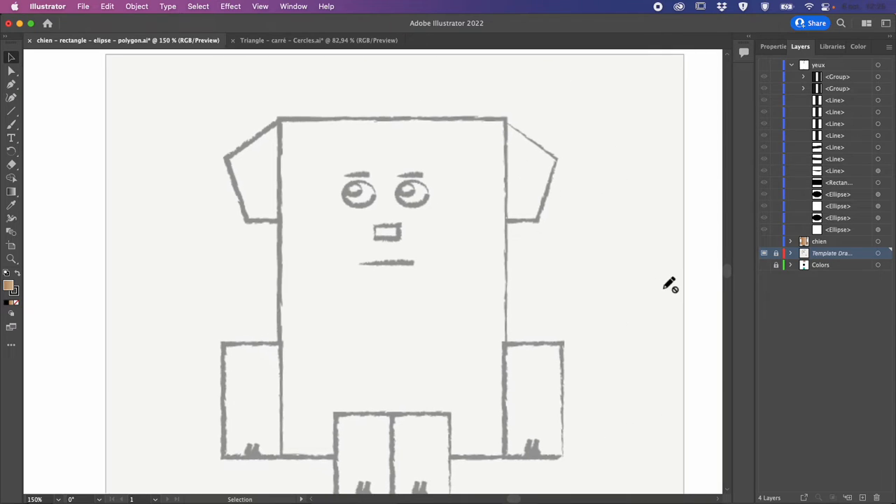
alt+click(765, 254)
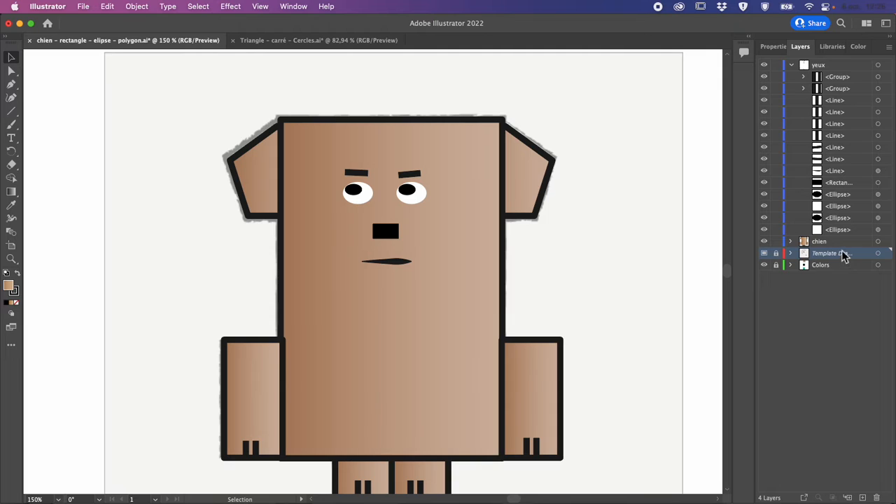
- Move the template layer above chien to the end of the yeux layer and dim its images to 10%
drag(848, 254, 848, 242)
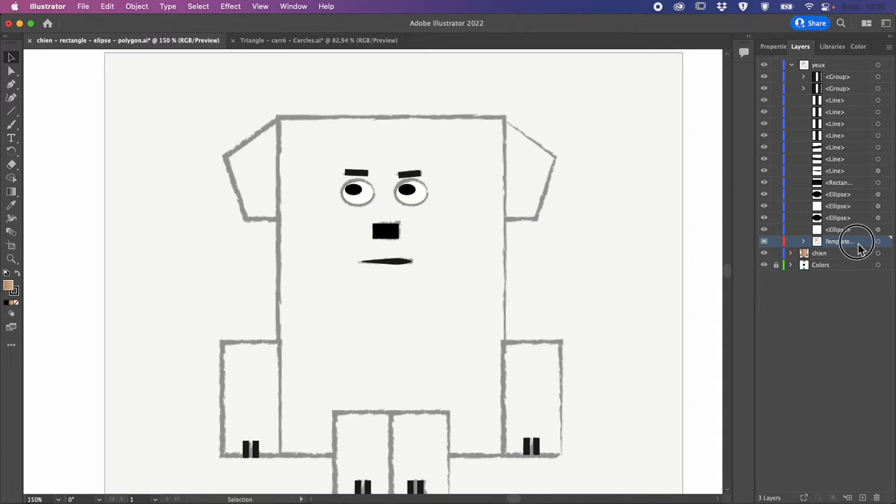
double_click(856, 243)
click(783, 274)
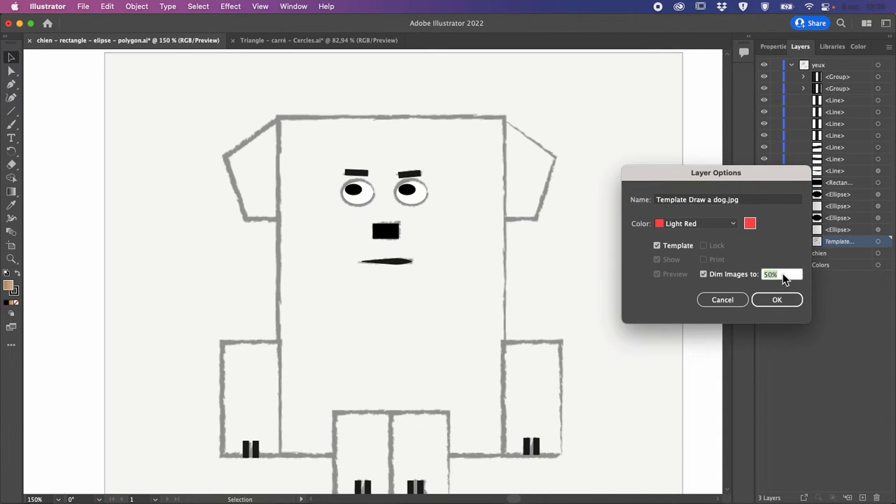
text(10)
click(781, 304)
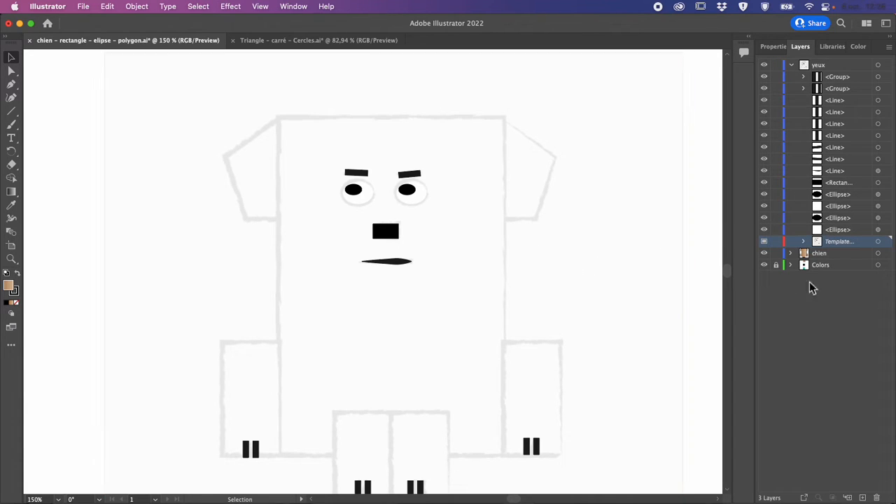
- Move the template layer back between the chien and Colors layers, and toggle the lock of the Colors layer
drag(858, 248, 856, 262)
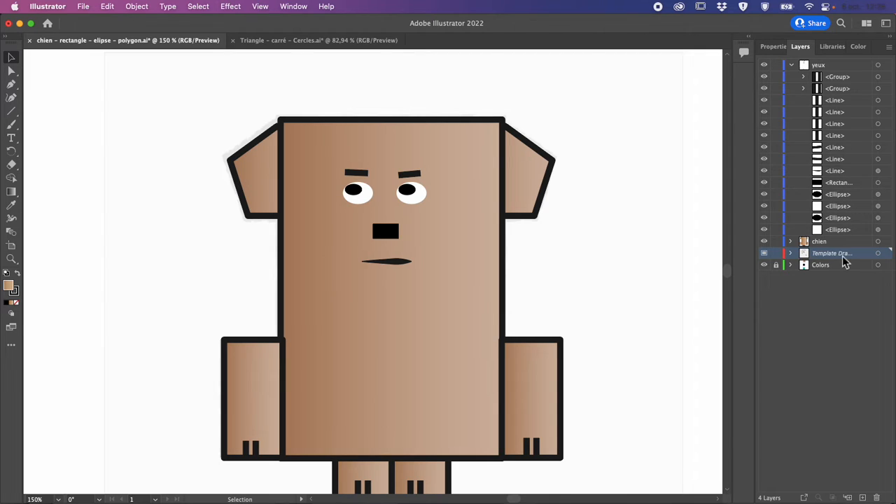
click(776, 264)
- Switch to the Triangle – carré – Cercles.ai document and view the layer options of the Triangles layer without changing them
click(376, 41)
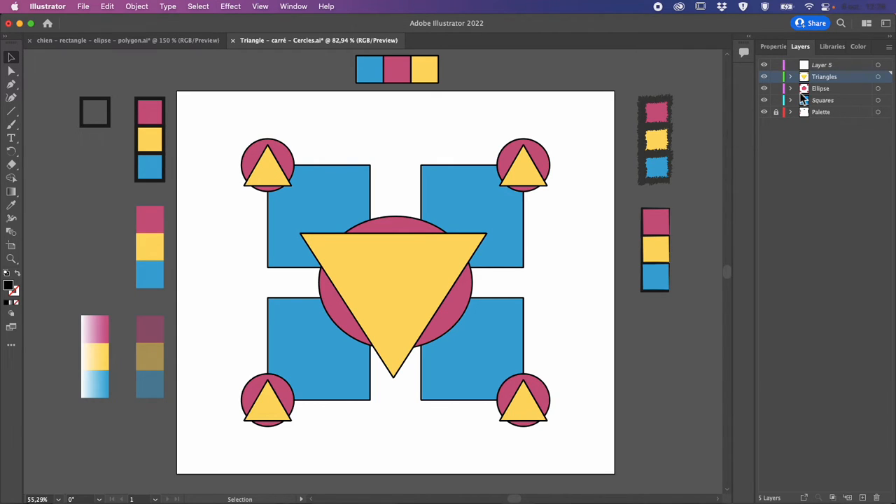
double_click(856, 77)
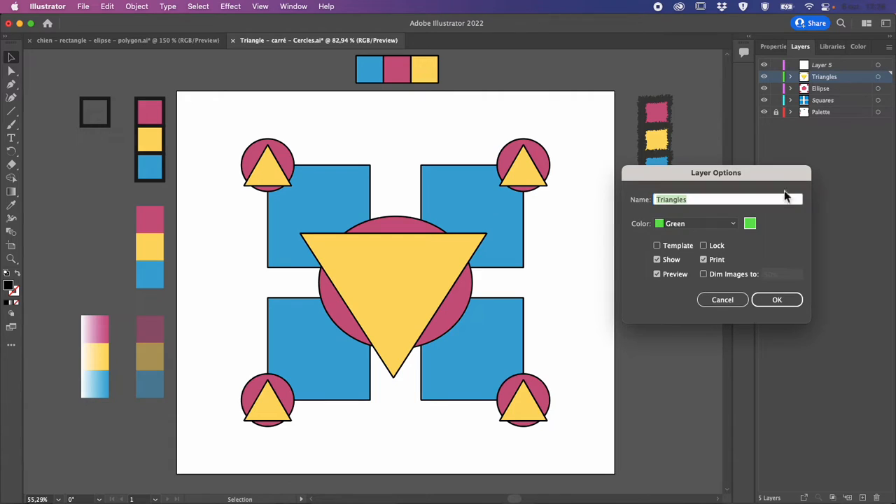
click(724, 306)
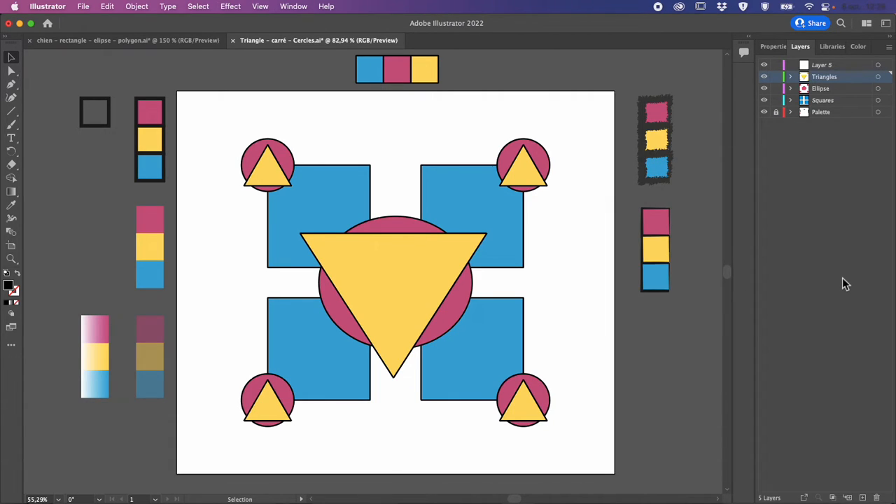
- Send the large central yellow triangle to the back of its Triangles layer
click(431, 263)
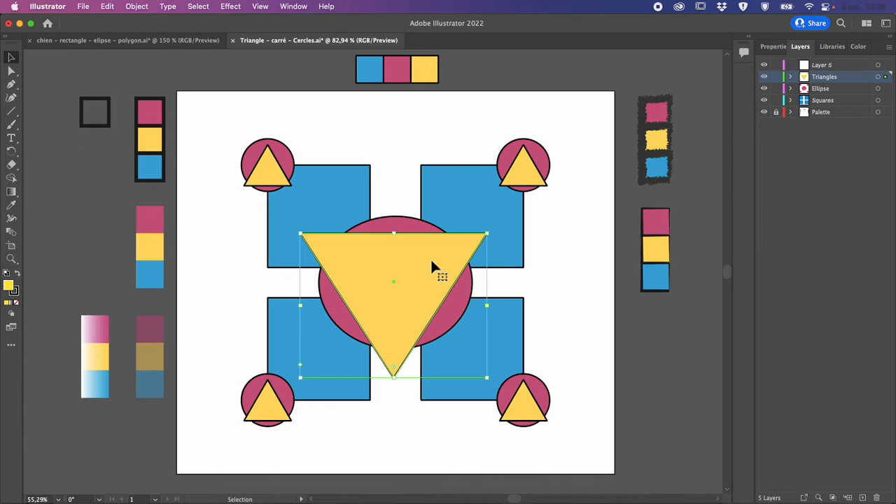
right_click(435, 261)
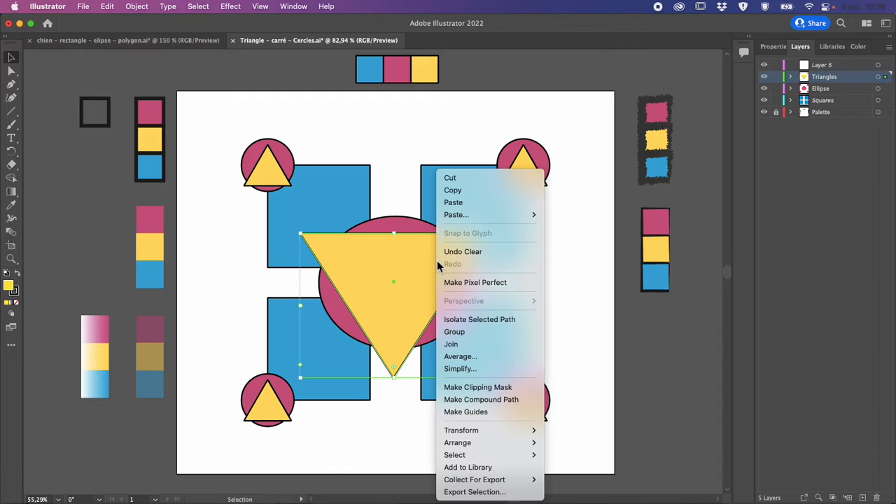
mouse_move(497, 442)
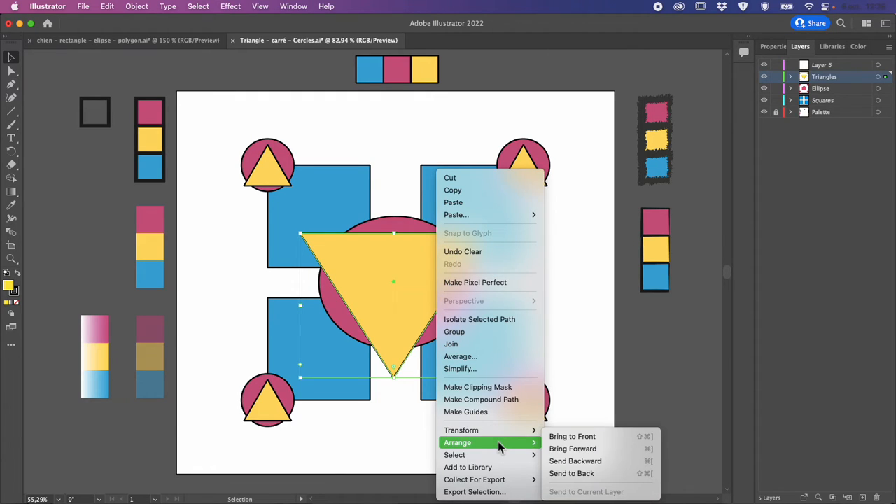
click(578, 476)
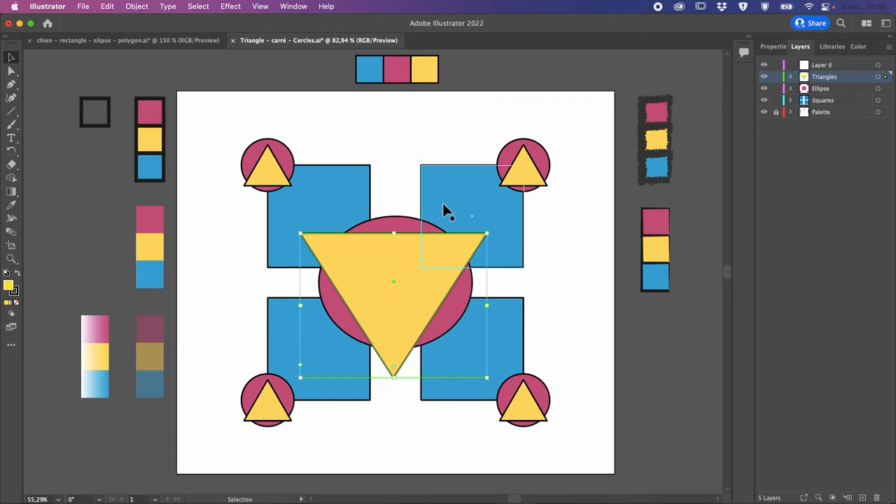
- Move the large yellow triangle from the Triangles layer into the Squares layer
click(791, 77)
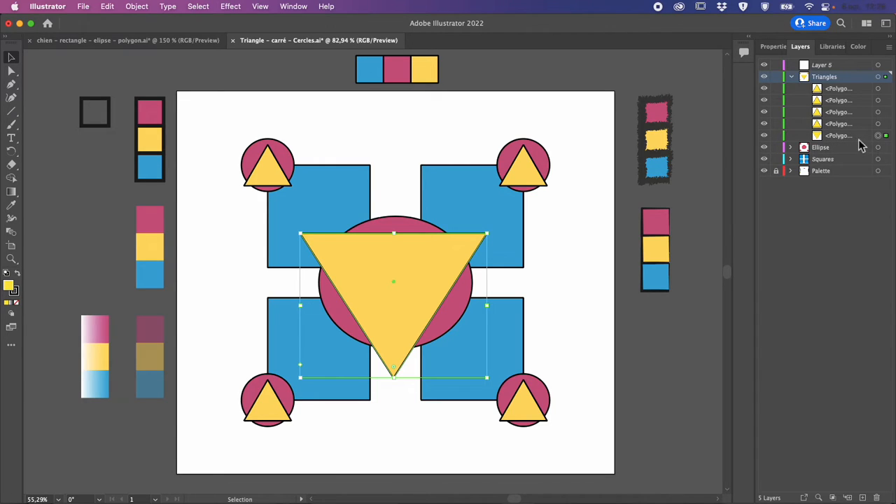
click(860, 137)
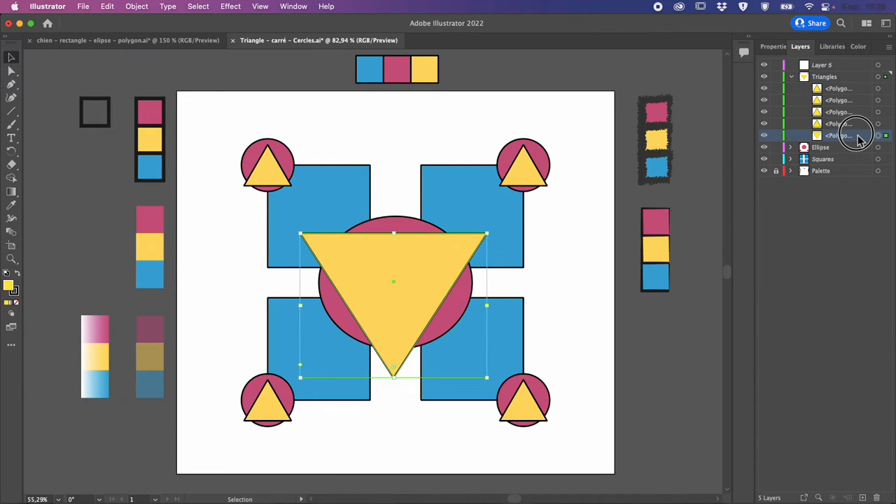
drag(860, 138, 846, 164)
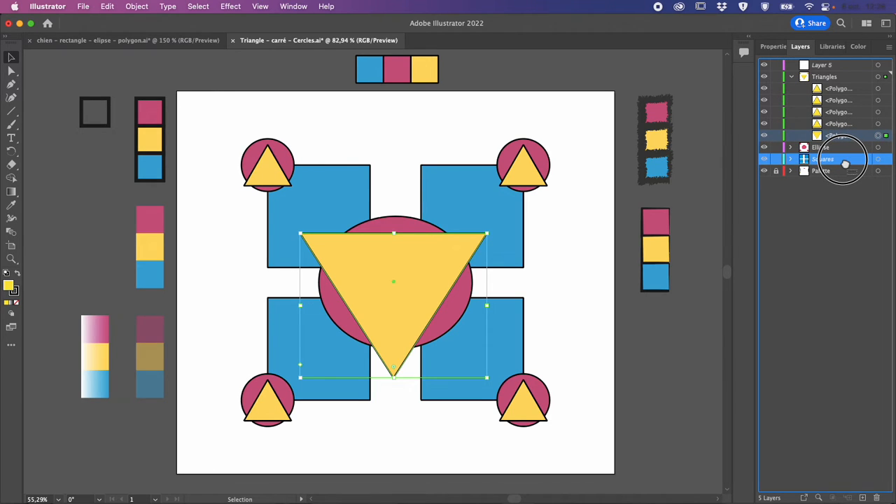
drag(846, 165, 847, 167)
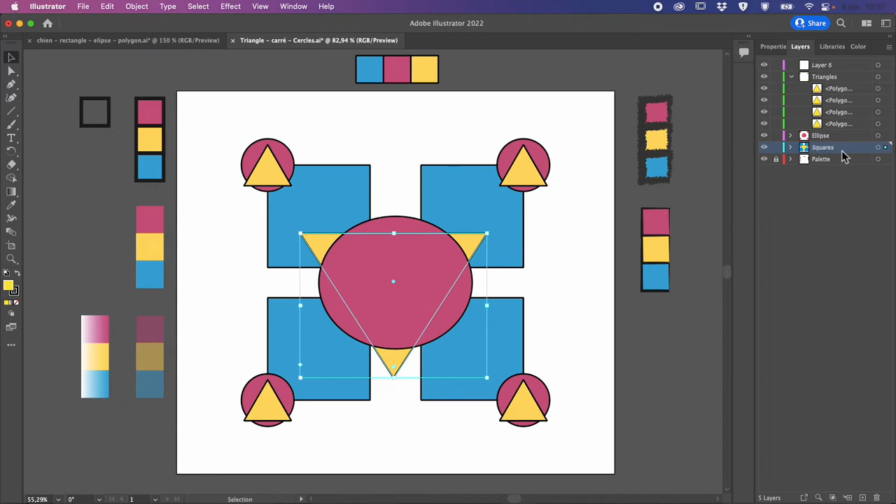
- Send the large triangle to the back within the Squares layer, and undo that reordering
right_click(467, 244)
mouse_move(522, 441)
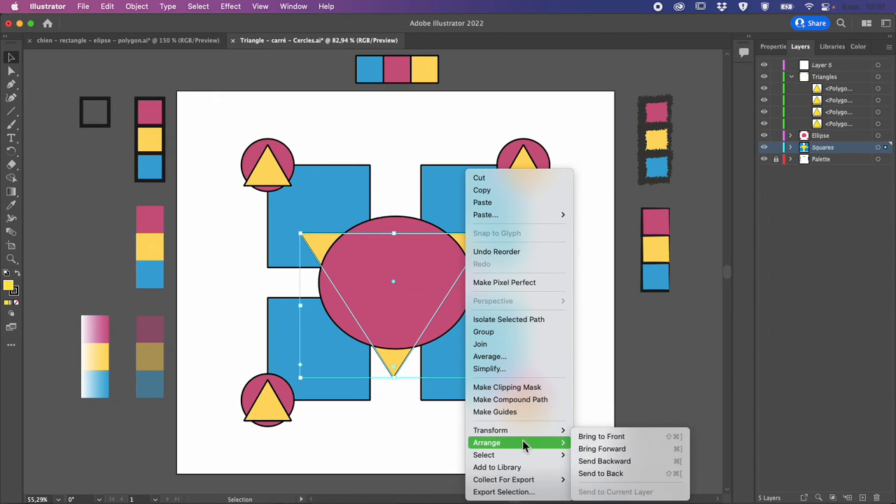
click(585, 474)
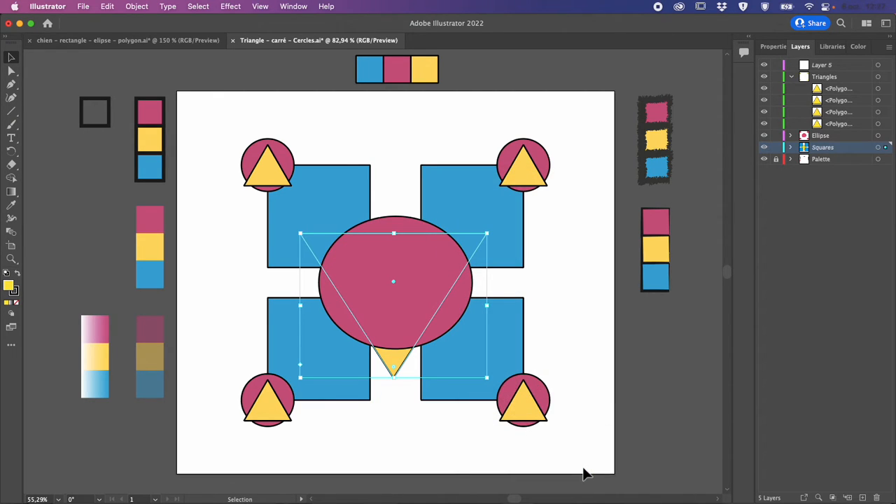
key(super+z)
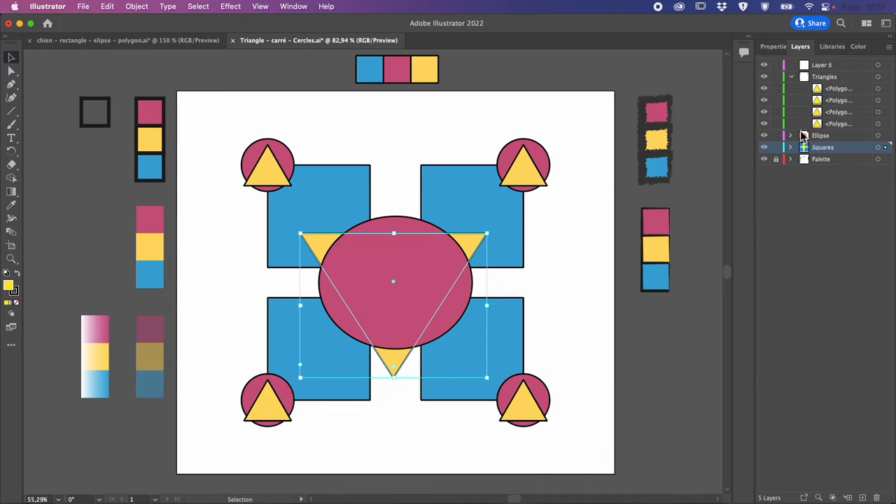
- Review the contents of the Triangles layer and undo moving the large triangle into the Squares layer
click(792, 77)
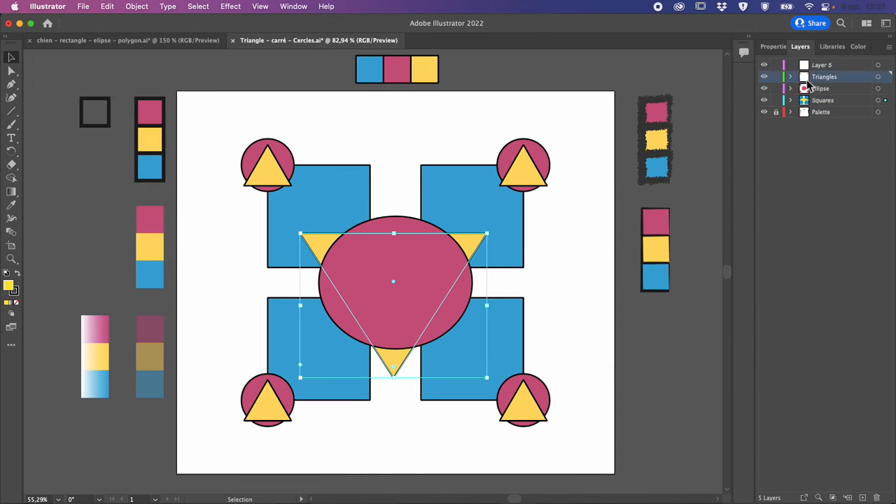
click(791, 77)
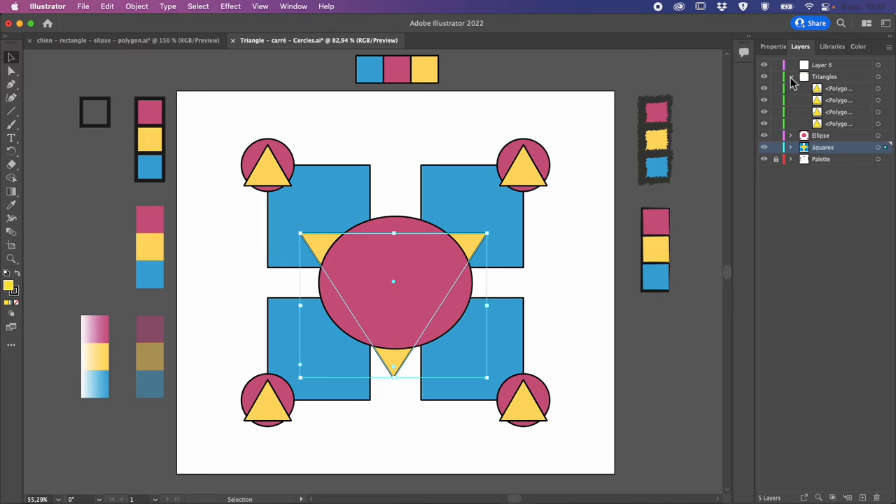
click(792, 77)
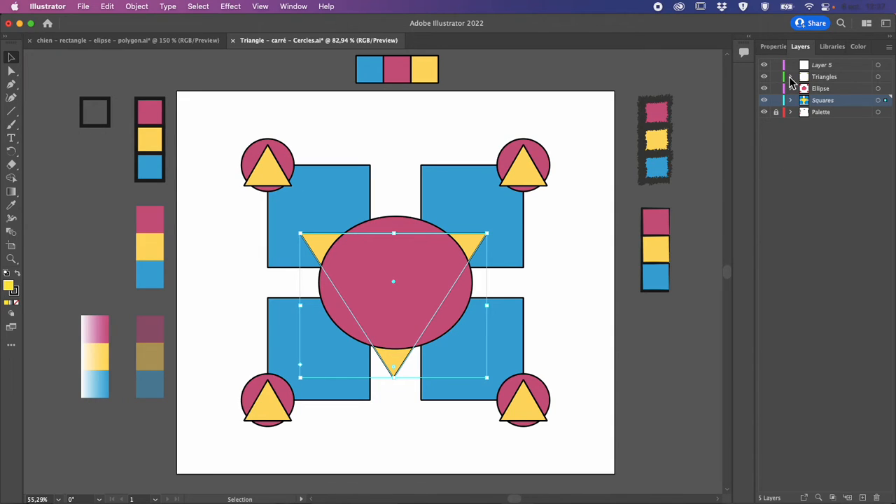
click(791, 77)
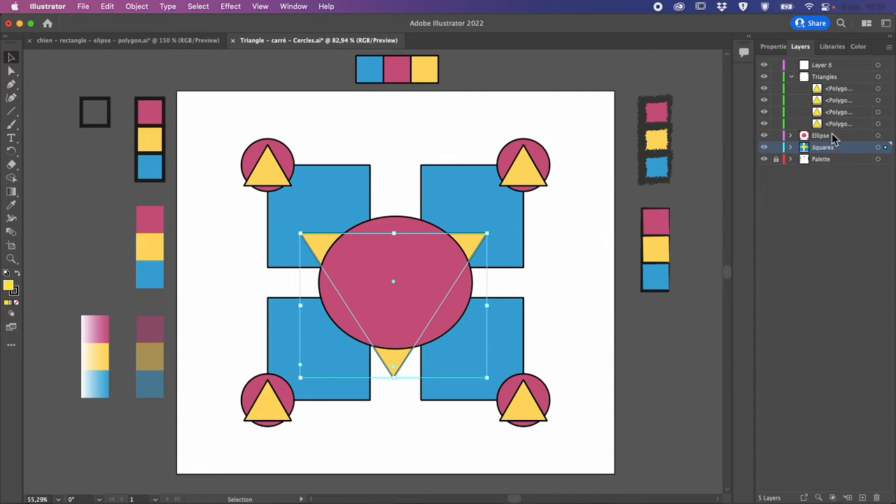
drag(822, 152, 819, 151)
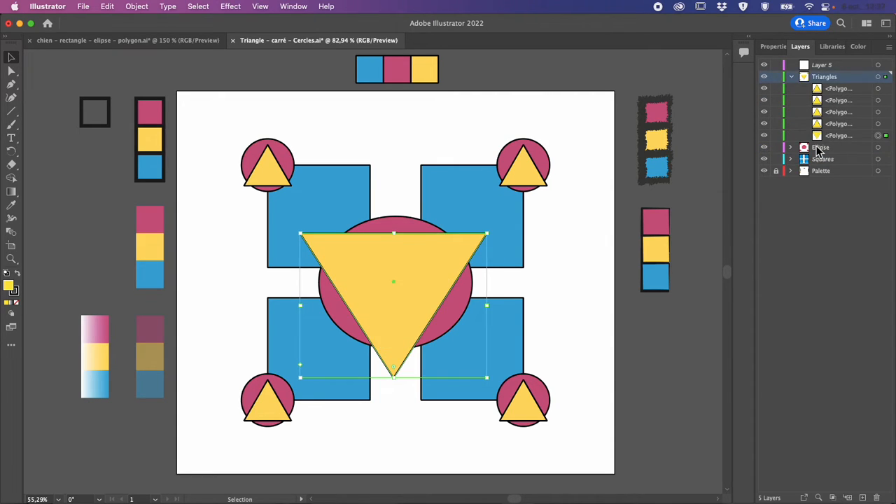
- Select the four small corner triangles in the Triangles layer and group them
click(853, 124)
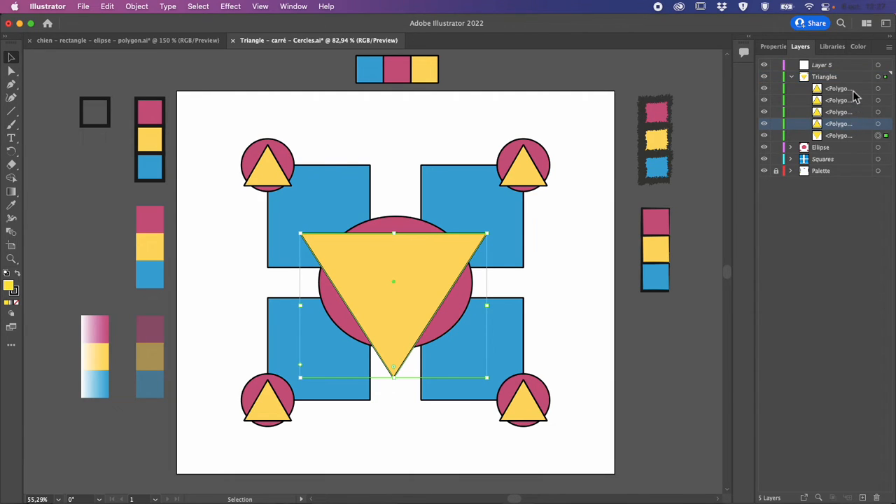
shift+click(854, 90)
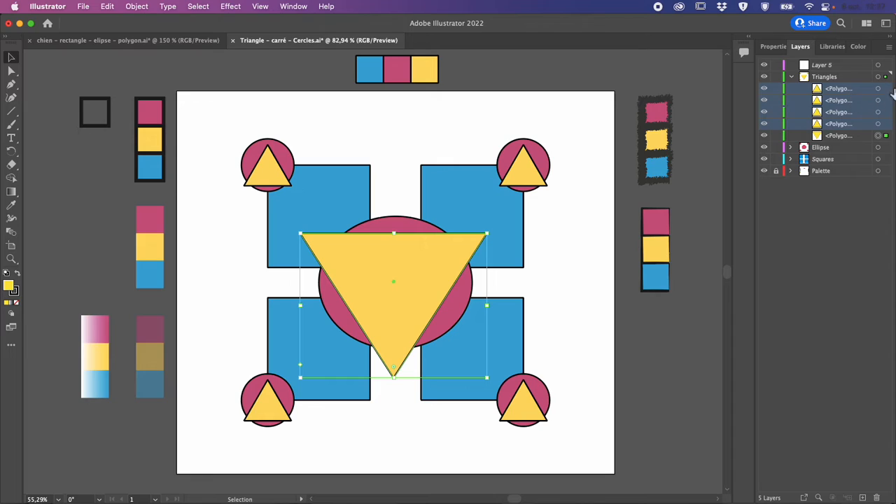
click(887, 88)
drag(888, 101, 887, 124)
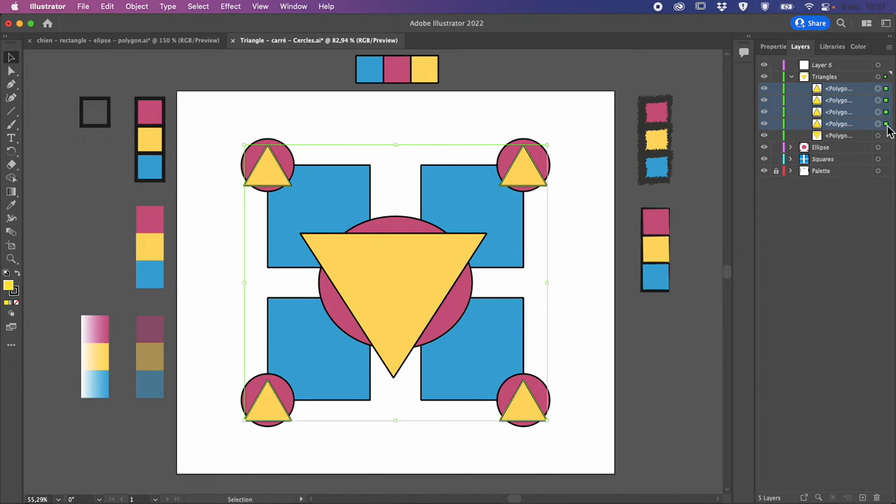
click(856, 107)
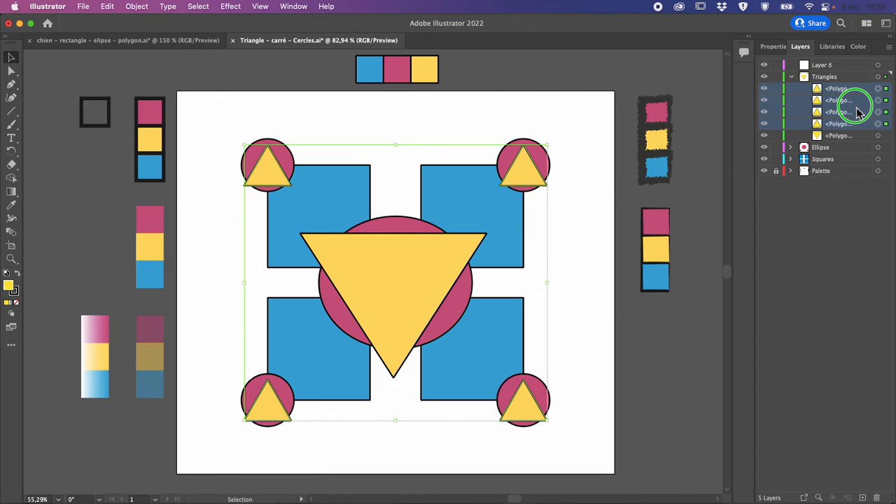
key(super+g)
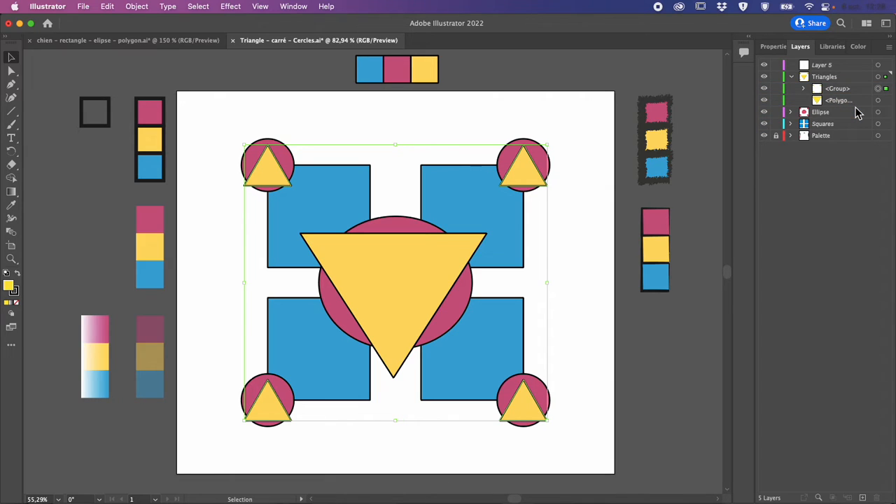
- Hide and show the group of small triangles several times, leaving it visible
click(763, 89)
click(764, 89)
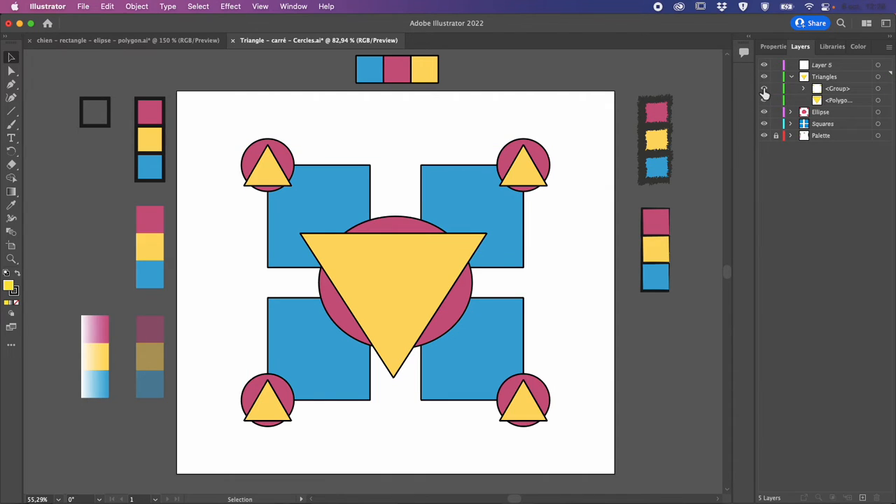
click(764, 89)
click(764, 89)
click(764, 89)
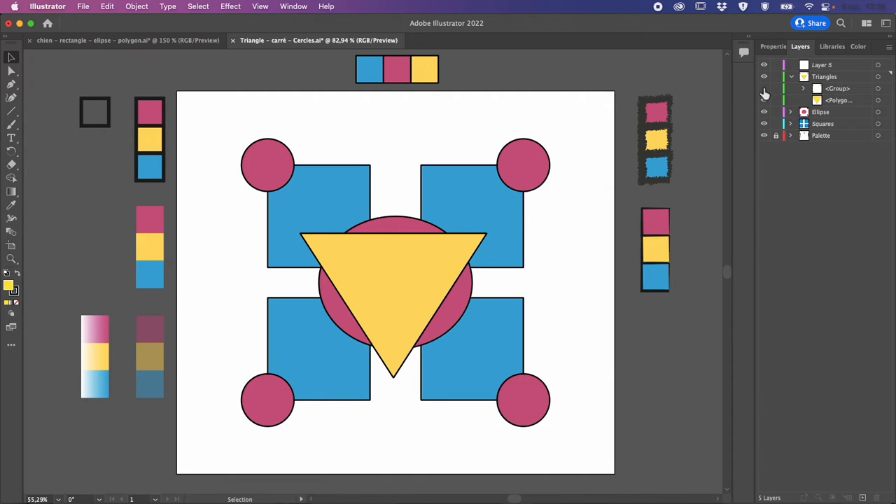
click(764, 89)
- Move the group of small triangles into the Squares layer and place it below the four rectangles
click(847, 89)
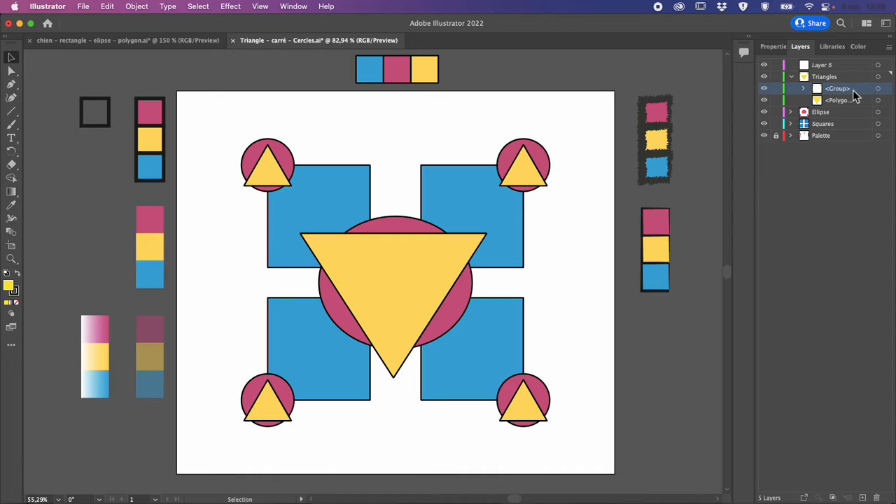
drag(850, 89, 840, 128)
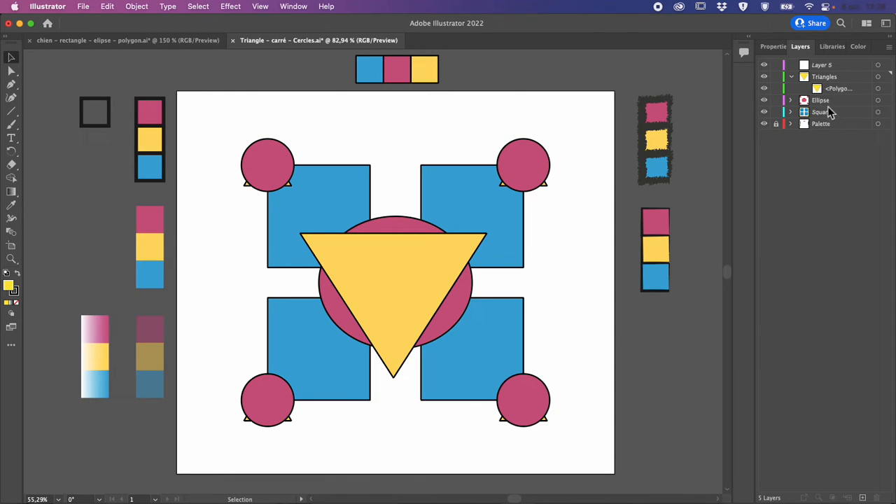
click(791, 112)
click(838, 125)
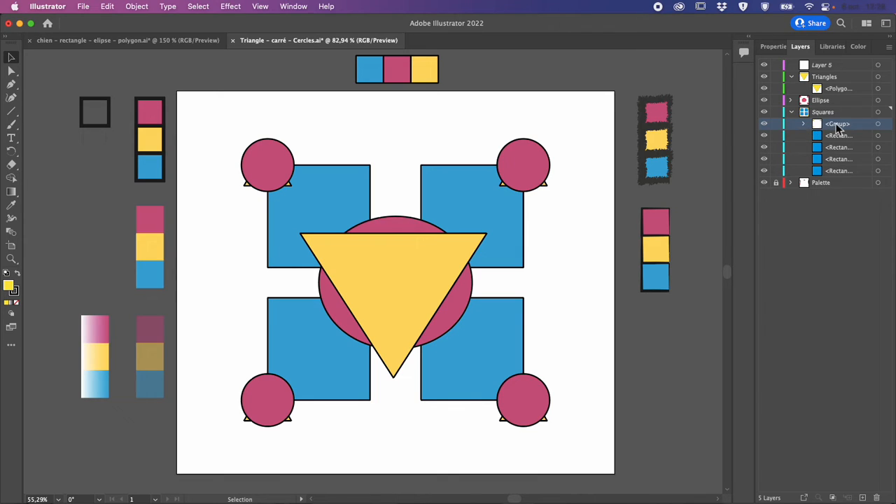
click(804, 124)
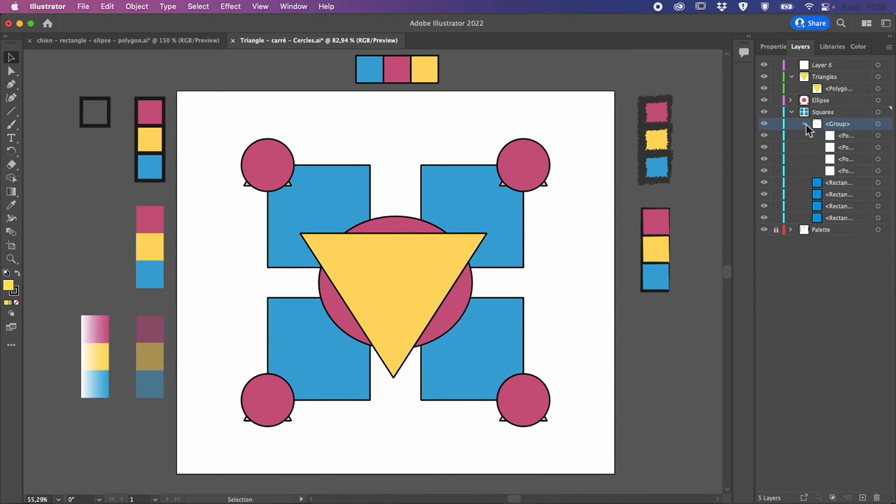
click(841, 125)
drag(841, 125, 839, 229)
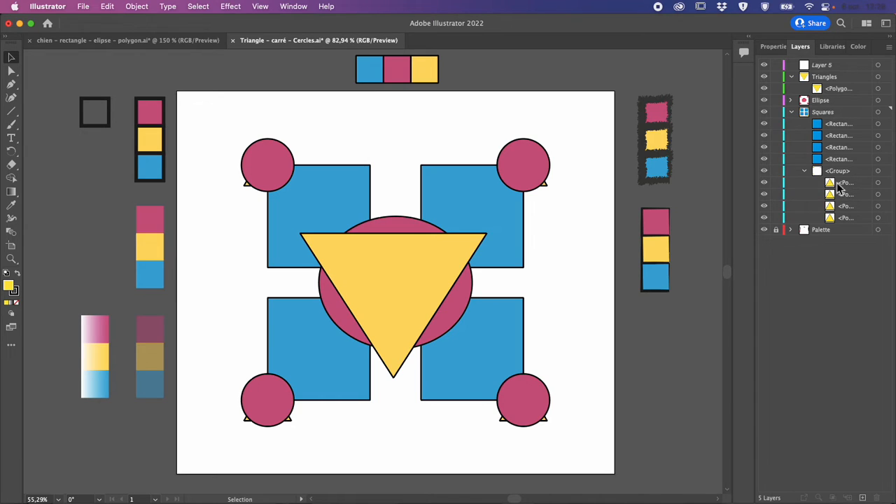
- Move the upper-right small triangle out of its group to the top of the Squares layer and on into the Ellipse layer, and collapse Squares
drag(840, 185, 827, 119)
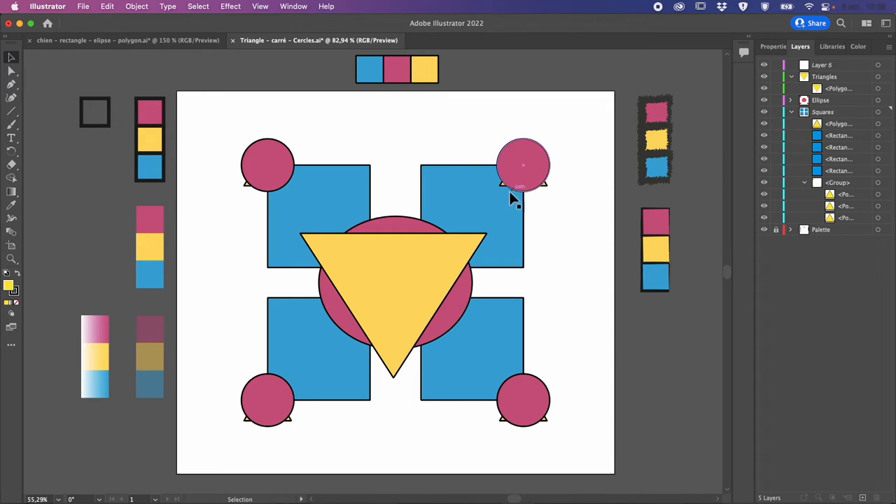
drag(839, 124, 842, 102)
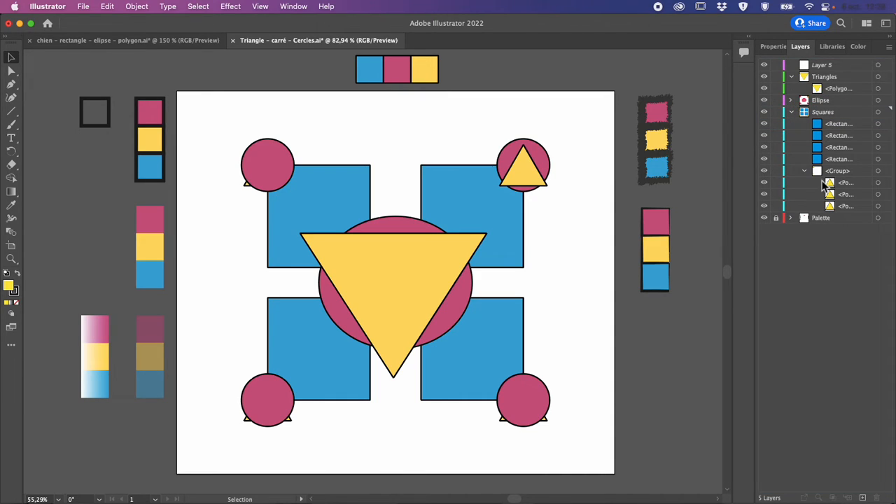
click(792, 112)
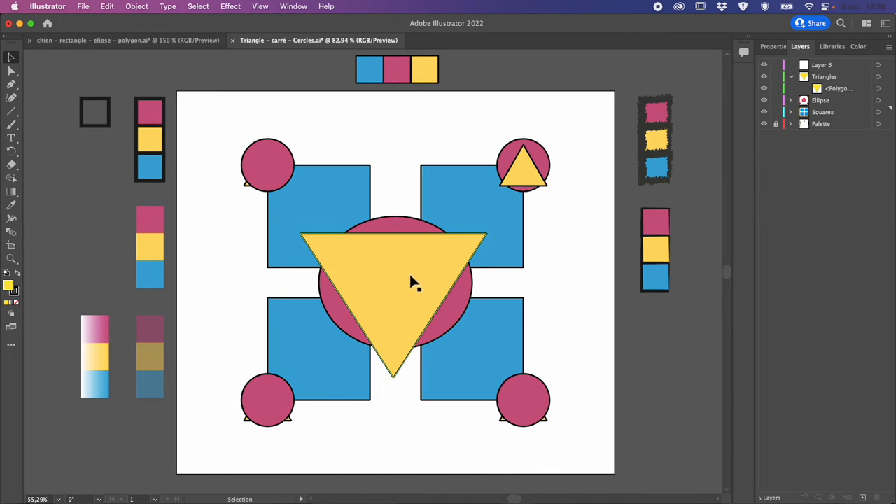
- Move the large yellow triangle up and to the right so it overlaps the upper-right square
drag(414, 282, 457, 219)
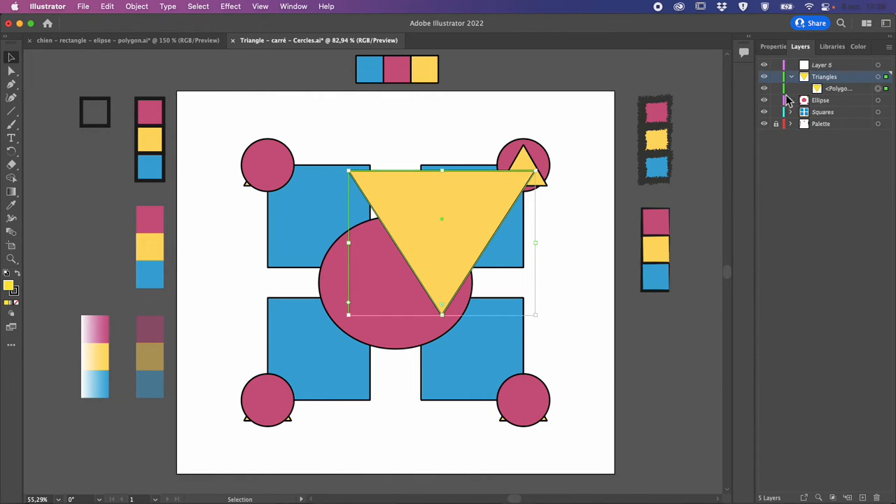
- Expand the Ellipse layer, move its small triangle beneath the topmost circle, and return it to the top of the layer
click(841, 90)
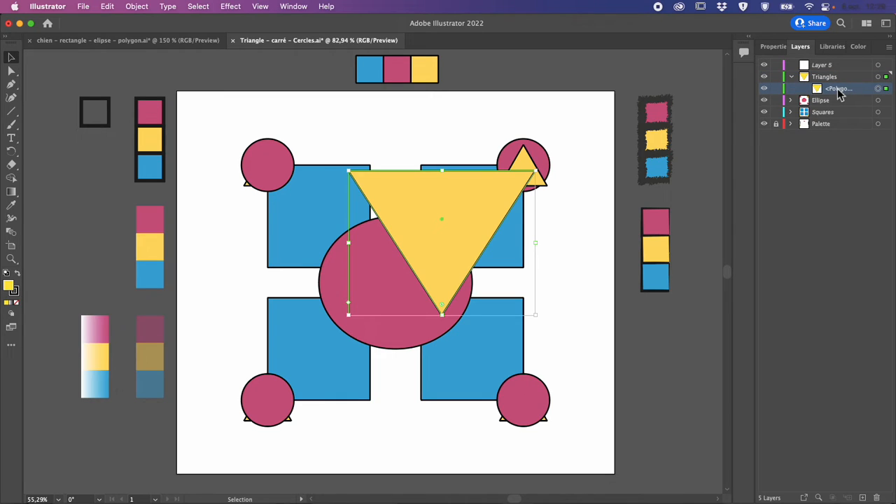
click(792, 77)
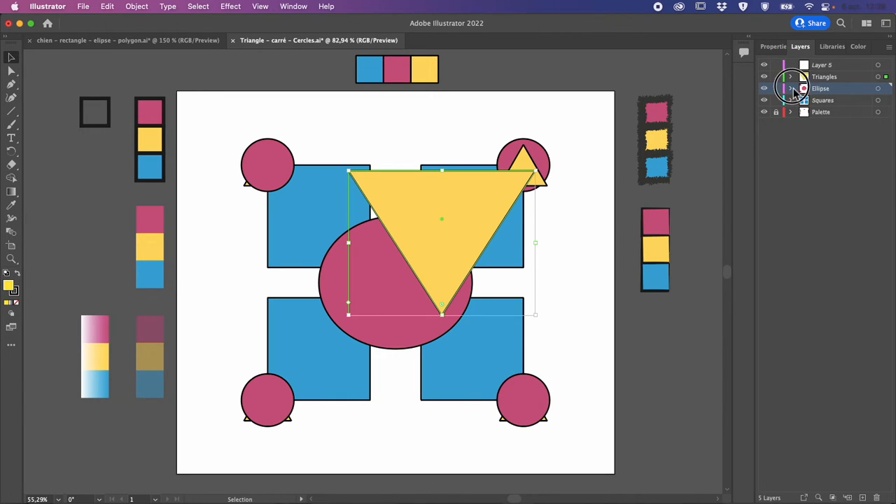
click(792, 89)
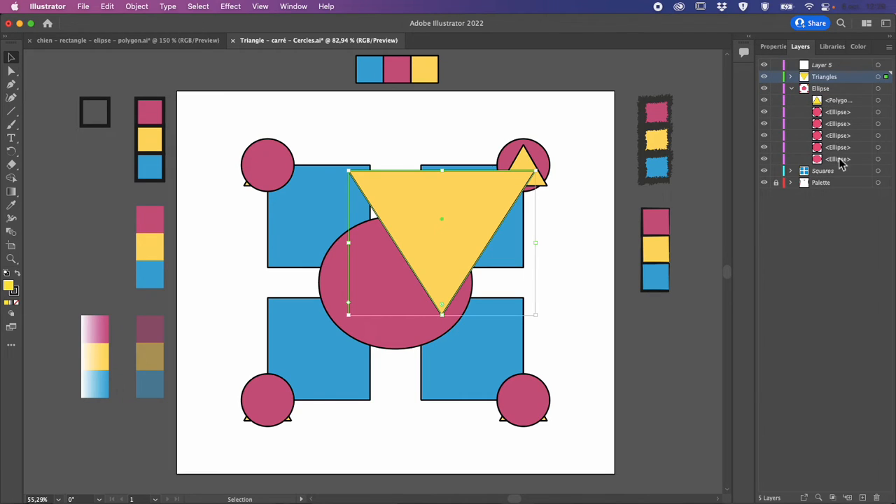
click(839, 102)
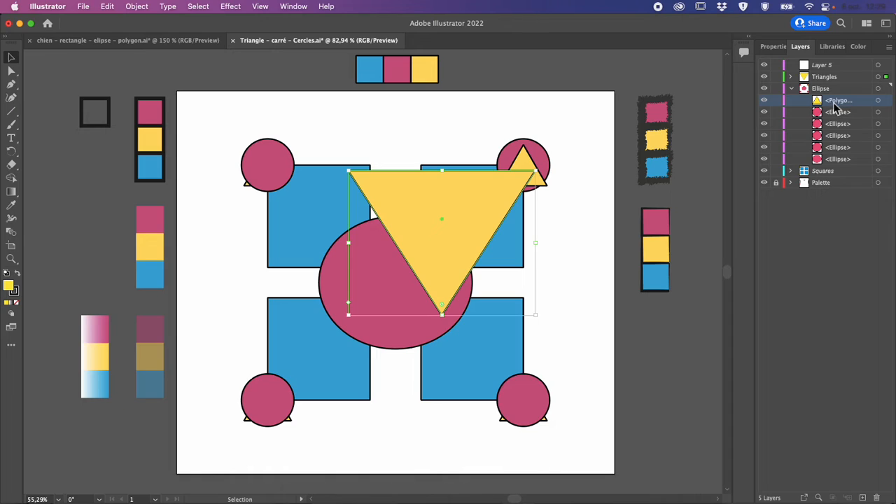
drag(839, 104, 843, 124)
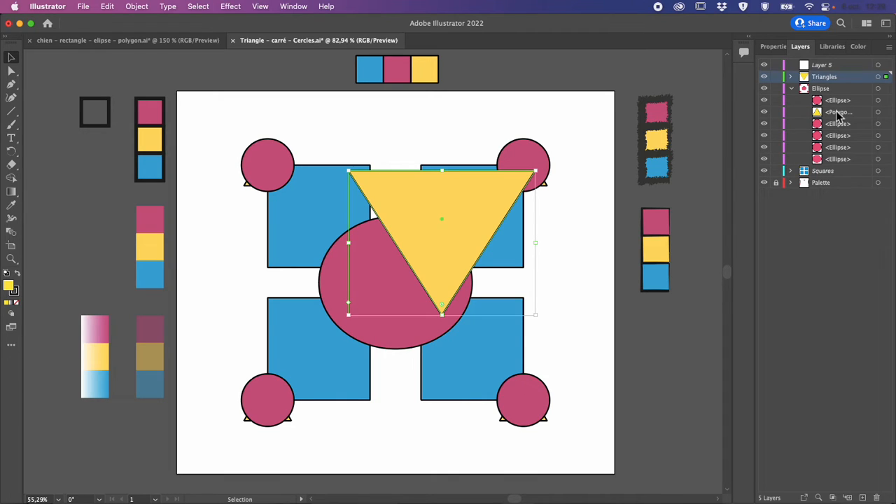
drag(841, 113, 841, 100)
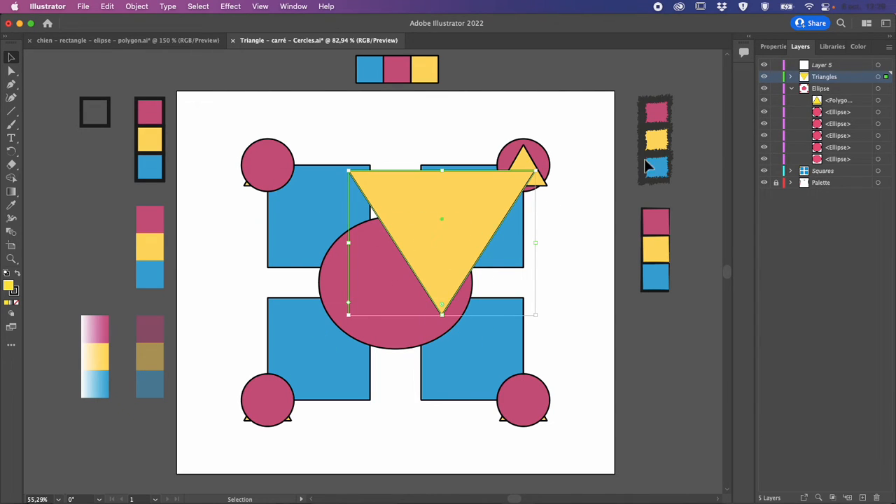
- Expand the Squares layer and move its group of small triangles into the Triangles layer
alt+click(790, 171)
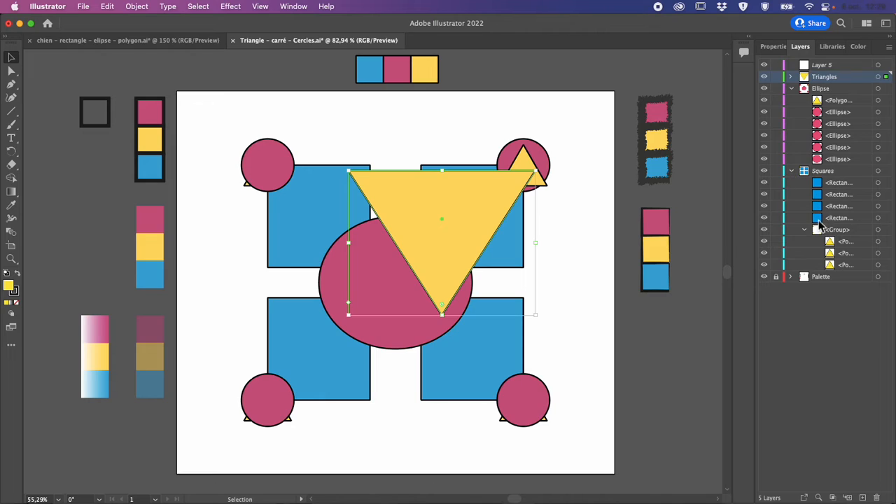
click(806, 230)
click(839, 231)
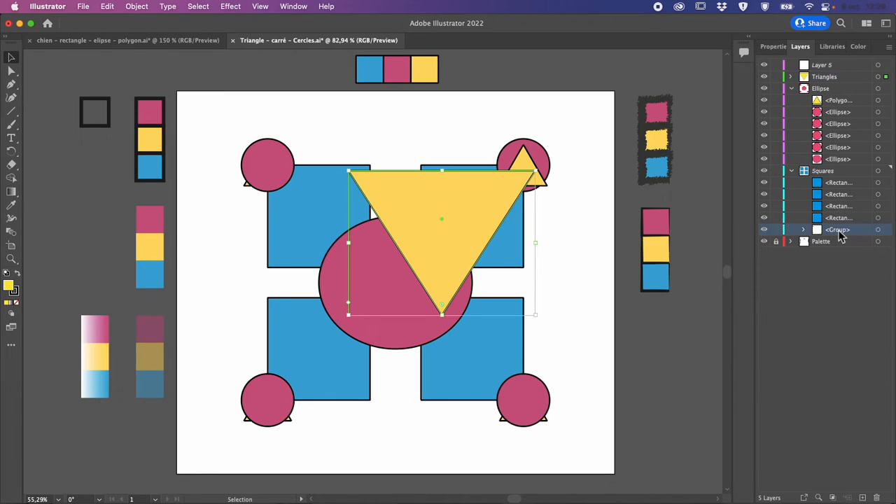
mouse_move(820, 232)
mouse_down()
mouse_move(819, 159)
mouse_move(823, 174)
mouse_move(840, 170)
mouse_move(846, 93)
mouse_move(838, 81)
mouse_up()
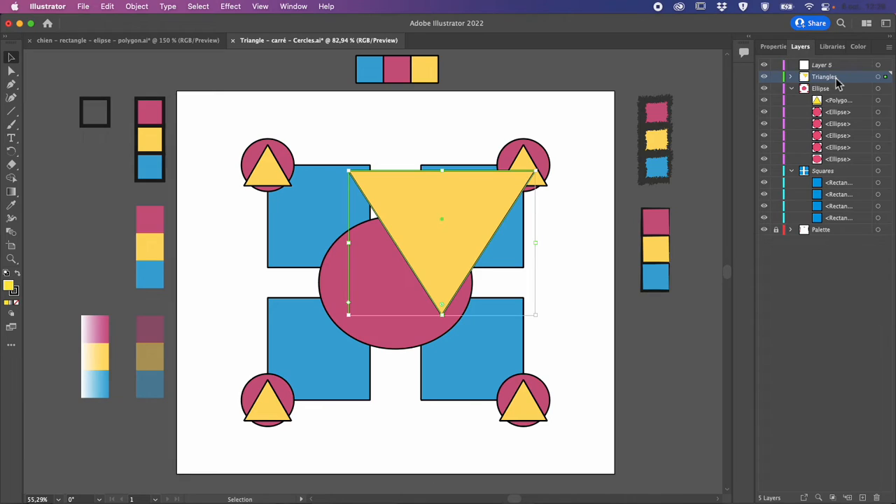
- Select all artwork of the small-triangle group in the Triangles layer and shift it up and to the left on the artboard
click(791, 77)
click(841, 88)
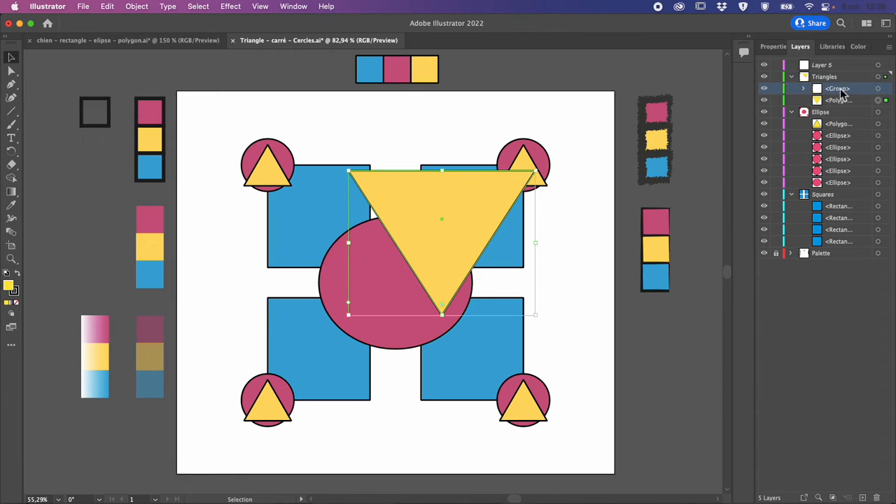
click(886, 89)
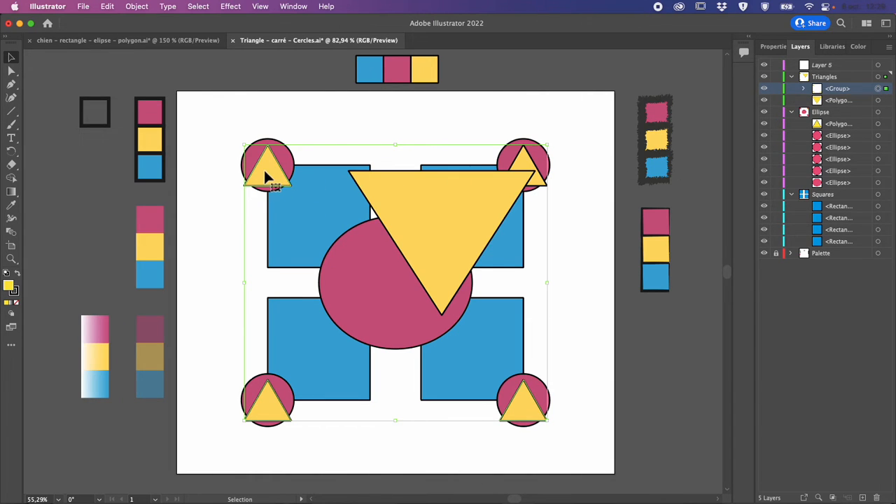
drag(264, 168, 207, 131)
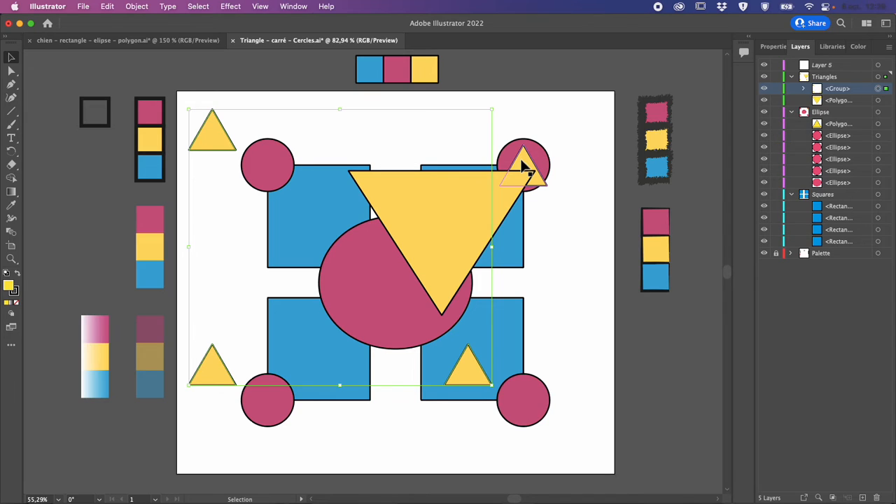
- Add the large yellow triangle and the Ellipse layer's small triangle to the group in the Triangles layer
drag(843, 102, 846, 96)
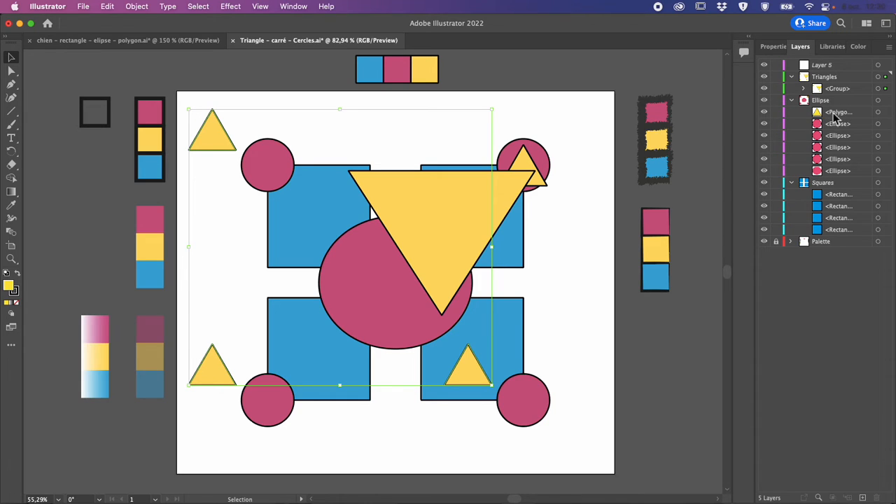
drag(835, 119, 838, 92)
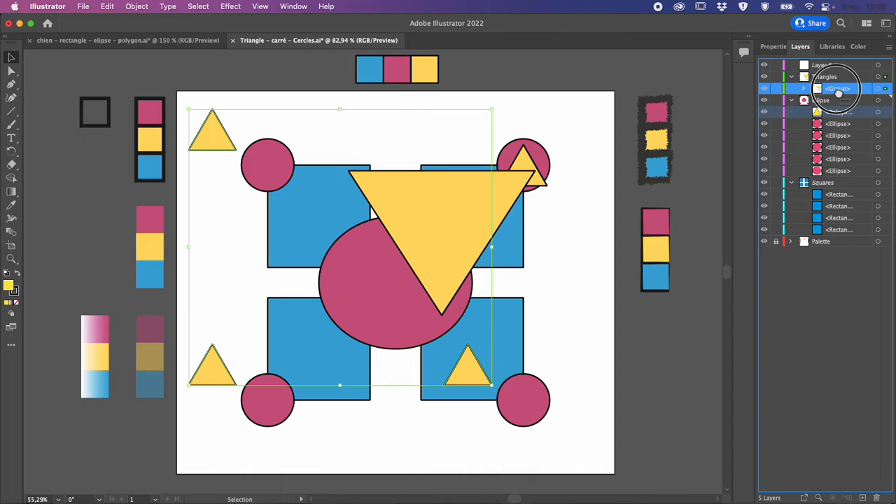
drag(837, 90, 838, 91)
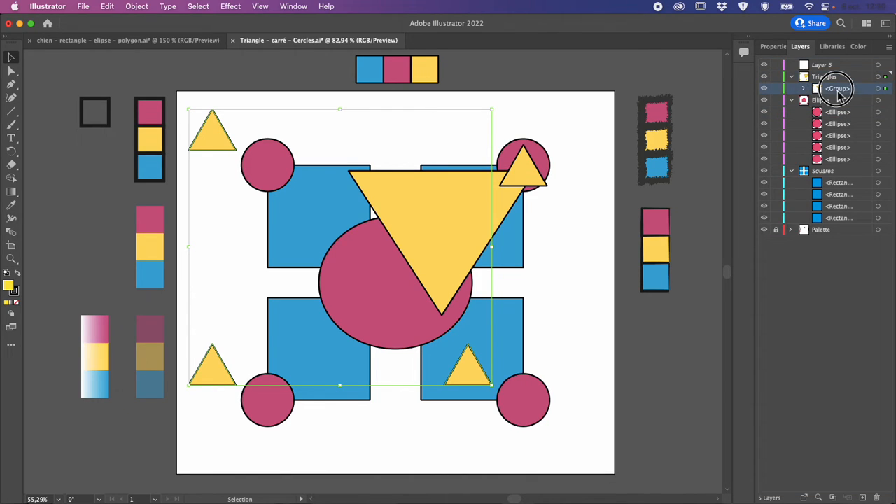
- Hide and show the triangle group, and do the same with the whole Triangles layer, leaving both visible
click(765, 89)
click(765, 89)
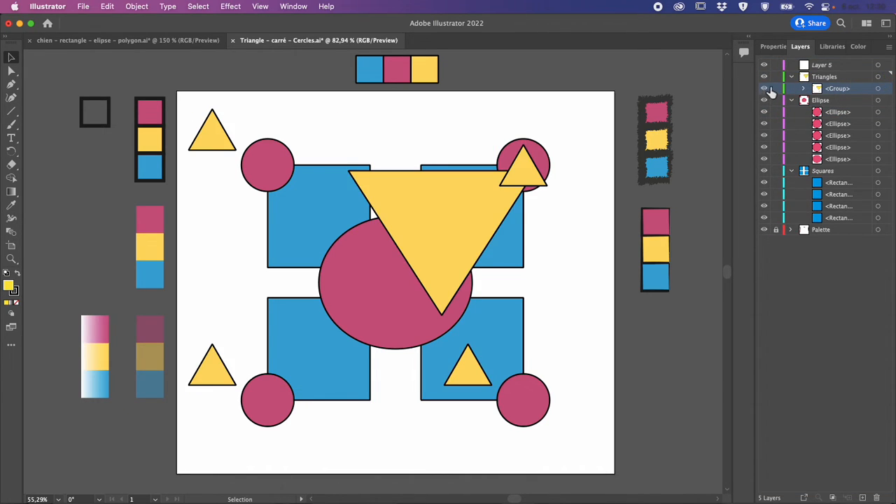
click(765, 76)
click(765, 77)
- Expand the triangle group and select the artwork of the large triangle and of the lower-left circle in turn
click(804, 89)
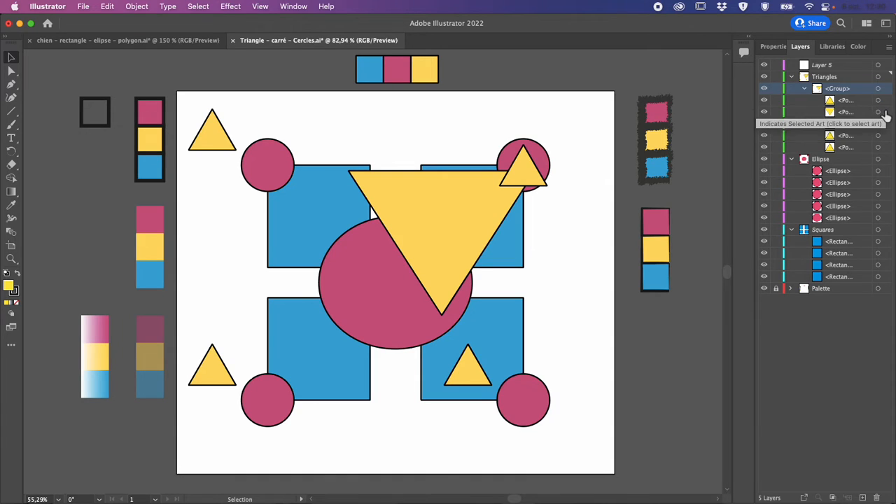
click(884, 112)
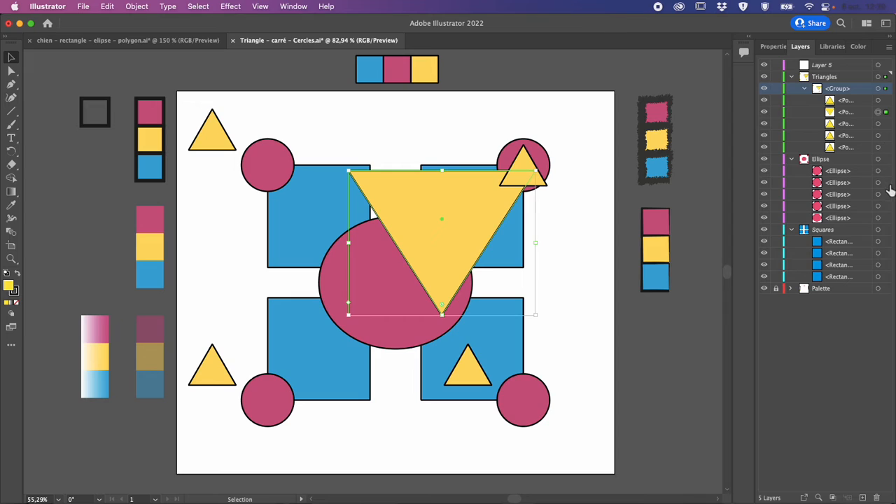
click(852, 196)
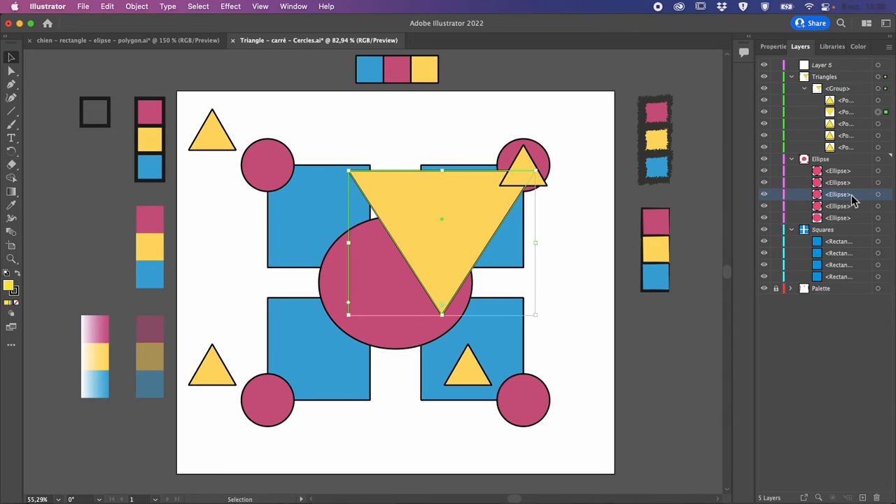
click(879, 194)
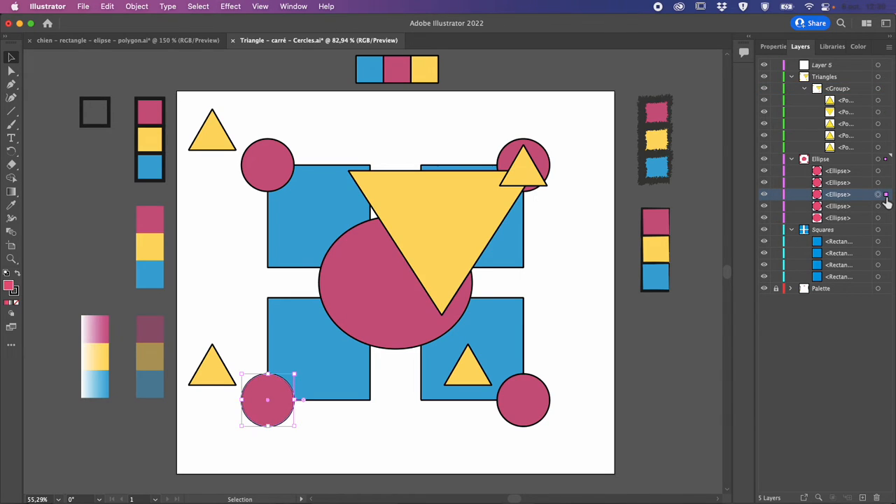
- Select the upper-left square, lower-left circle and lower-left small triangle together across their layers and move them slightly right and up
click(886, 253)
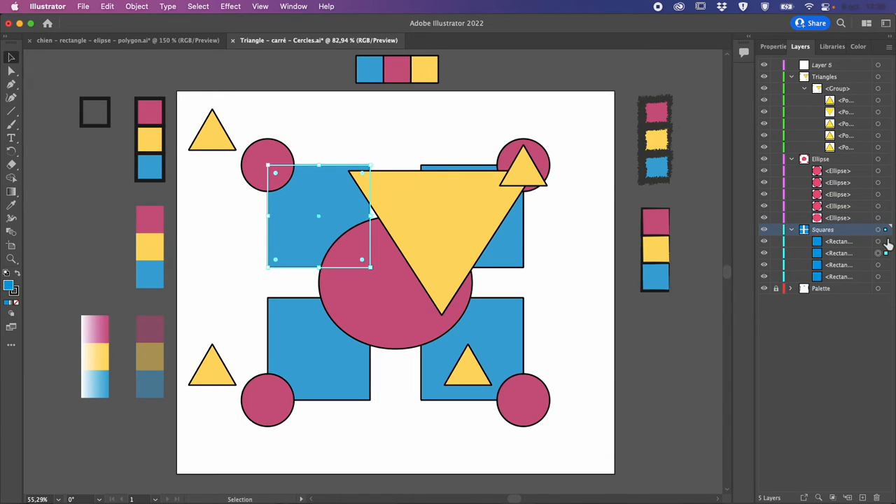
click(887, 198)
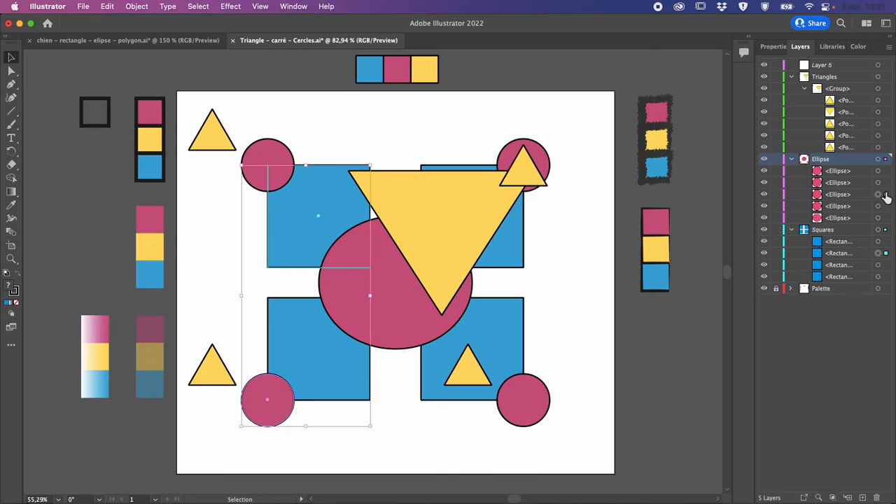
shift+click(885, 124)
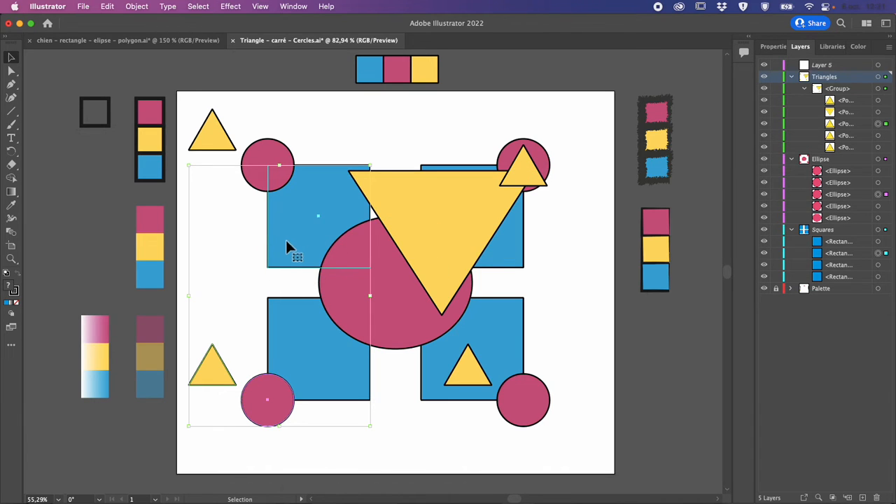
drag(285, 226, 304, 221)
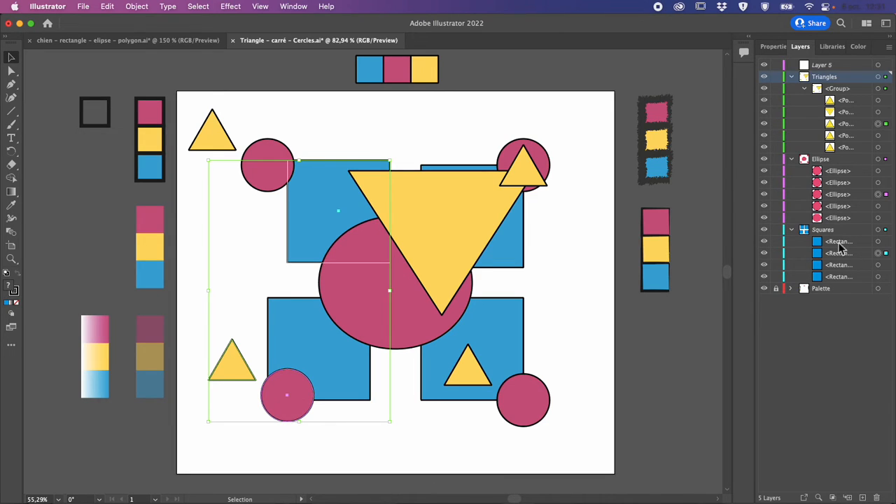
- Highlight the layer entries of the lower-left triangle, lower-left circle and upper-left square one at a time, leaving their artwork selected
shift+click(857, 125)
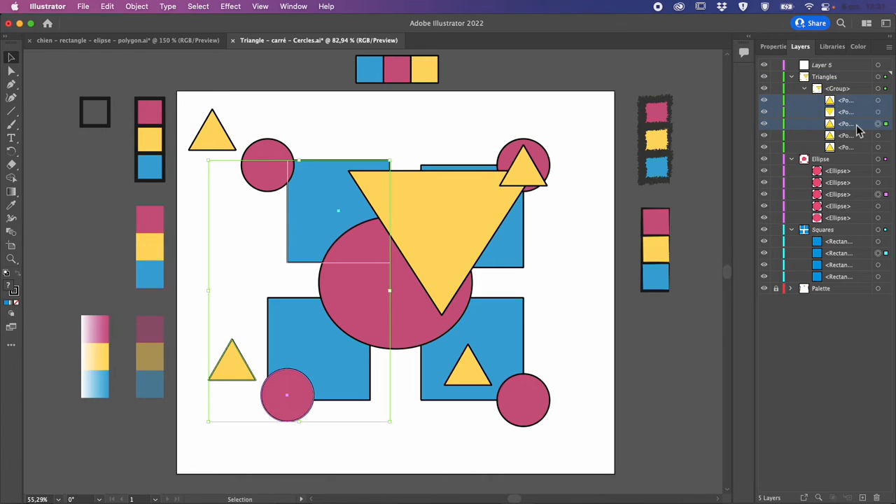
click(857, 125)
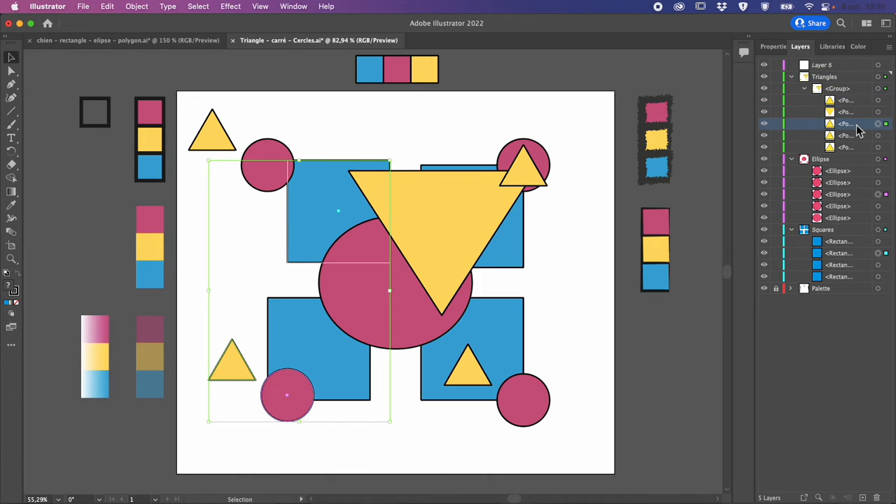
click(858, 196)
click(858, 253)
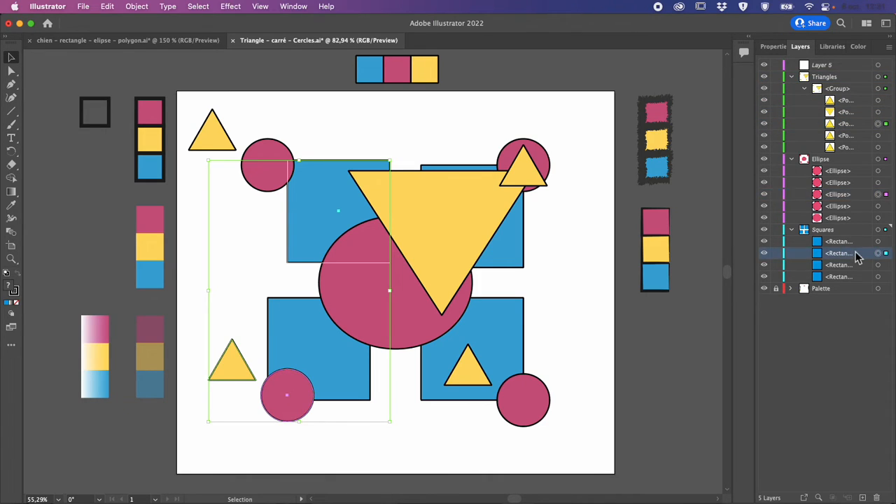
click(860, 196)
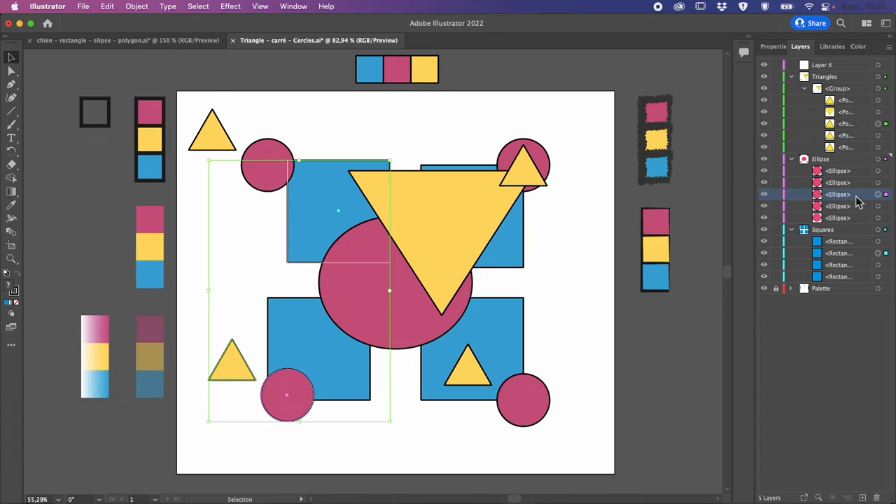
click(863, 125)
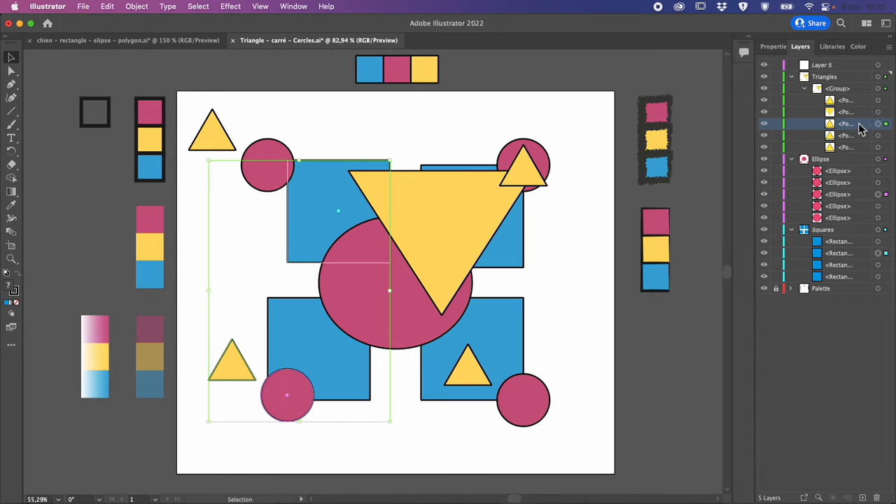
- Select the artwork of individual objects through their layer entries, including the lower-left small triangle, the large triangle and the lower-left circle
click(843, 124)
click(880, 125)
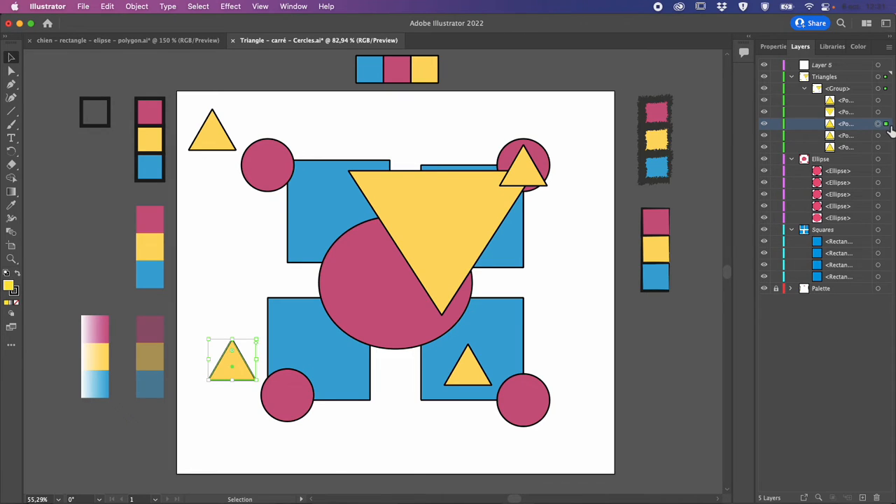
click(879, 112)
click(879, 124)
click(866, 194)
click(886, 196)
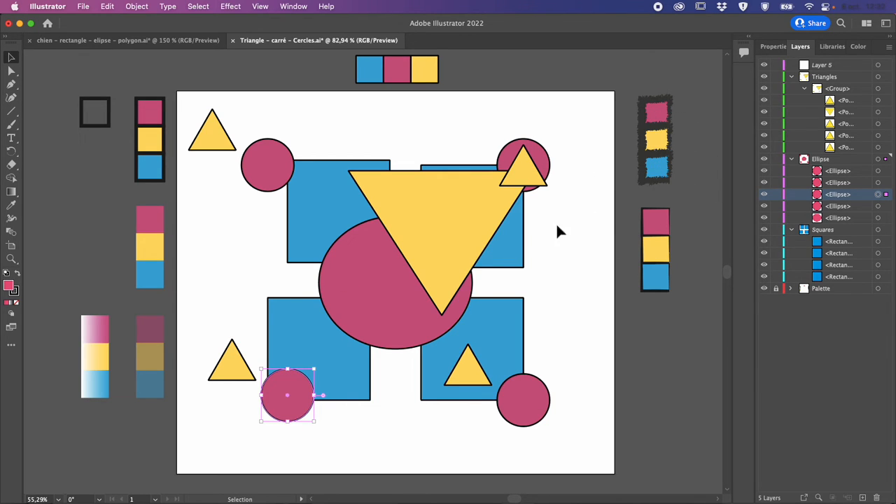
- Select the triangle group and the lower-left square on the artboard in turn, and finally all artwork on the Squares layer
click(448, 224)
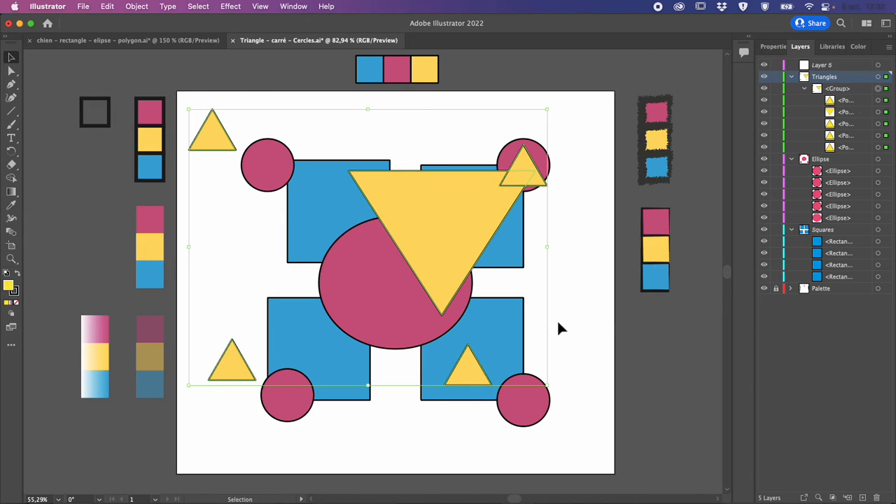
click(347, 397)
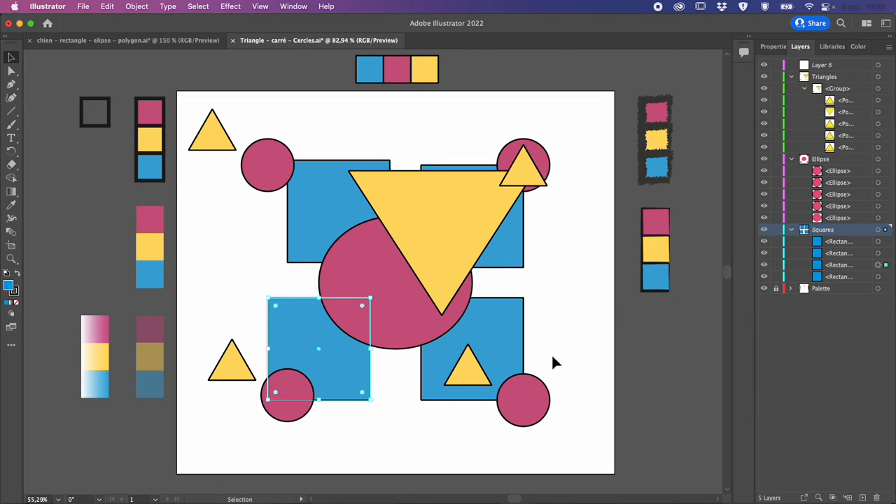
click(886, 232)
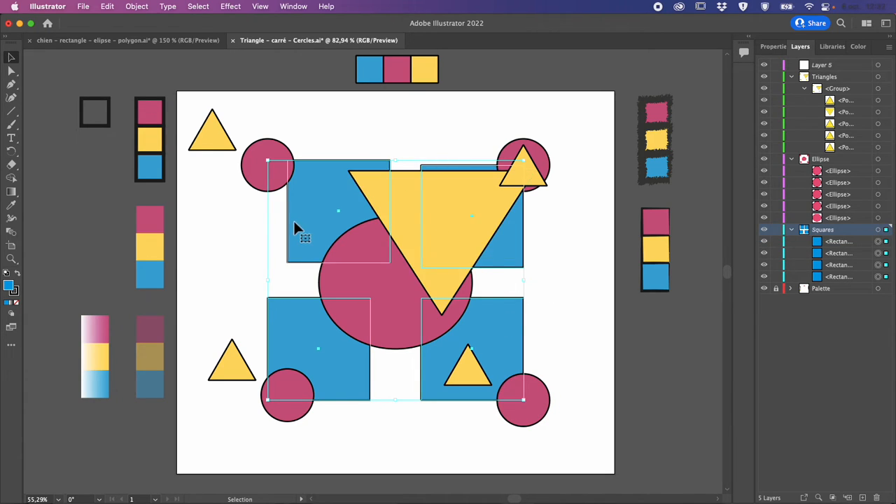
click(792, 231)
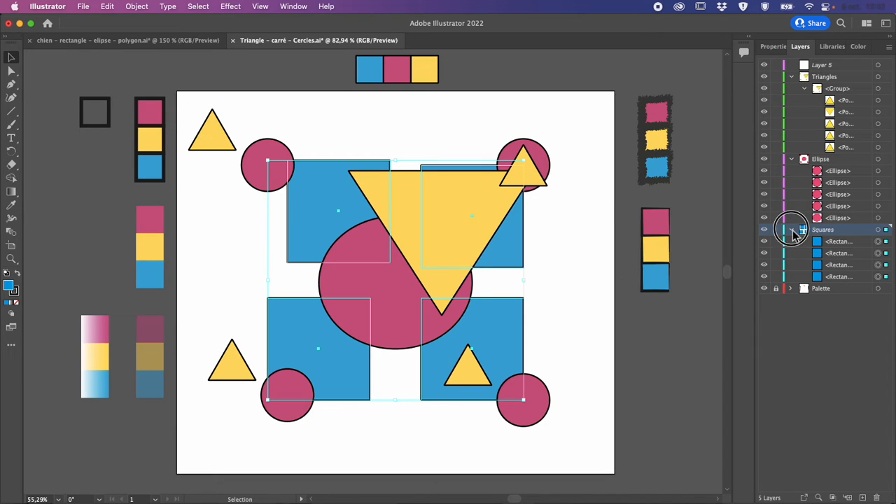
- Select all artwork on the Triangles layer, and move the large triangle's entry out of its group to just above it
click(855, 78)
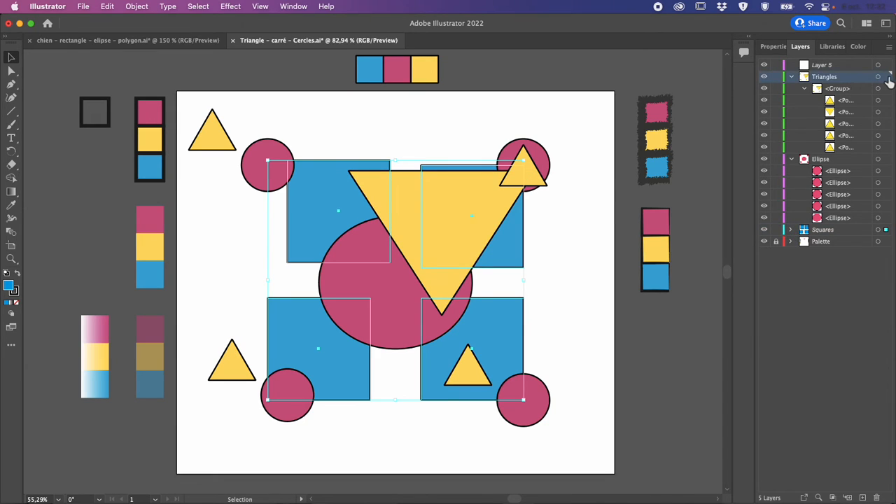
click(886, 78)
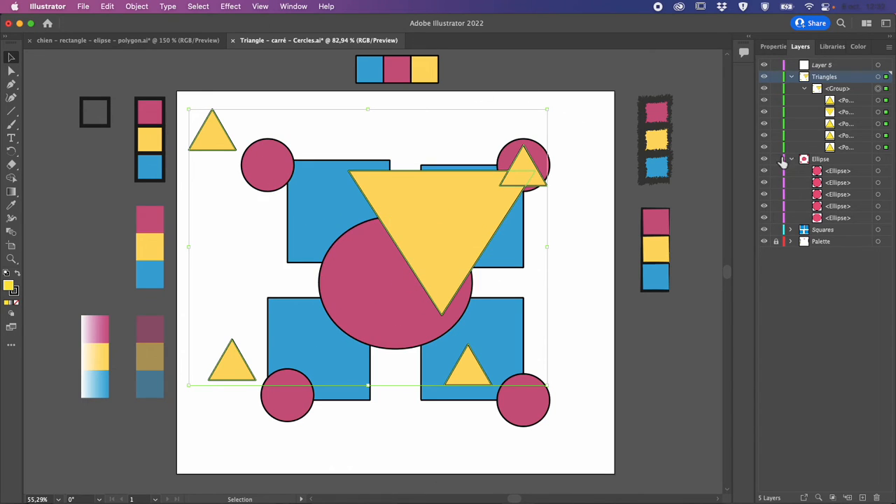
click(860, 114)
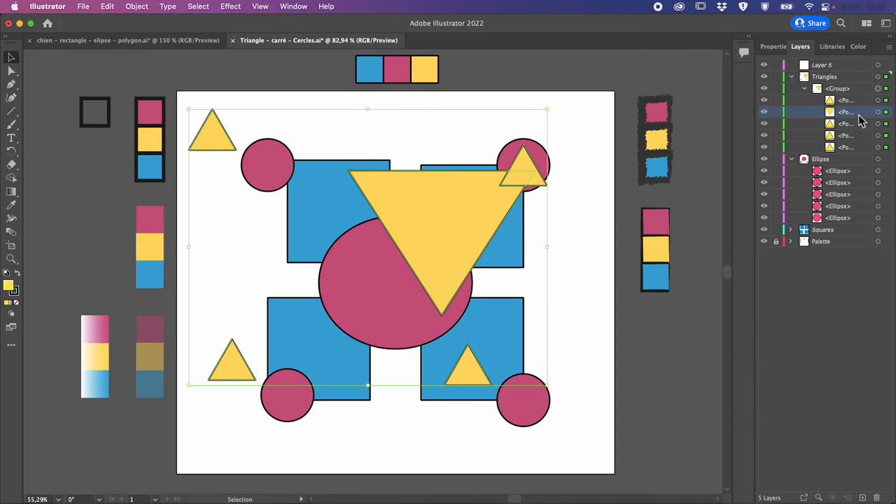
drag(854, 111, 850, 89)
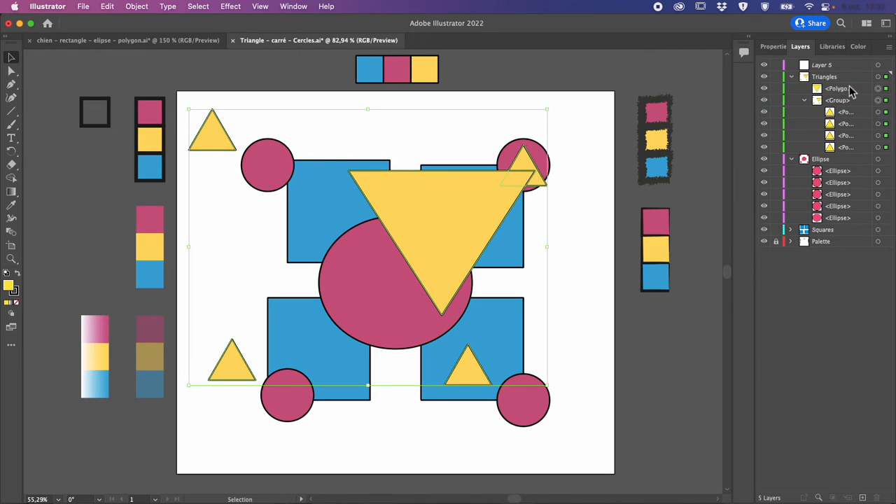
click(855, 100)
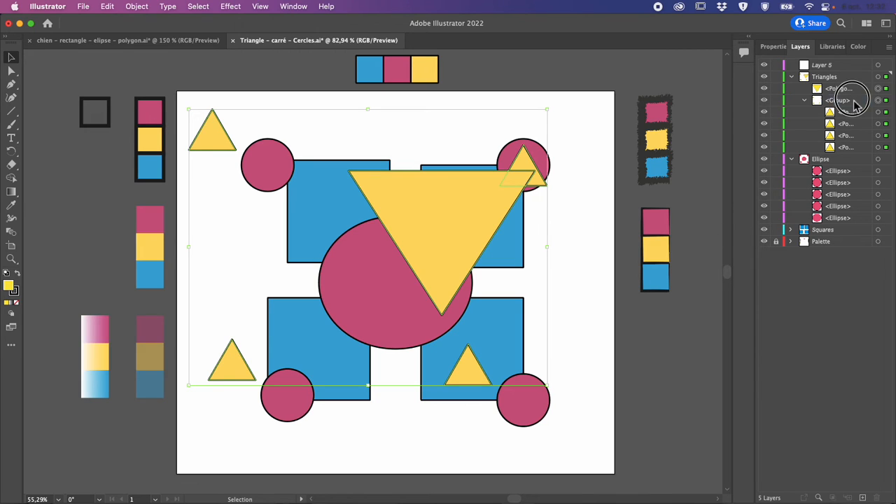
click(847, 137)
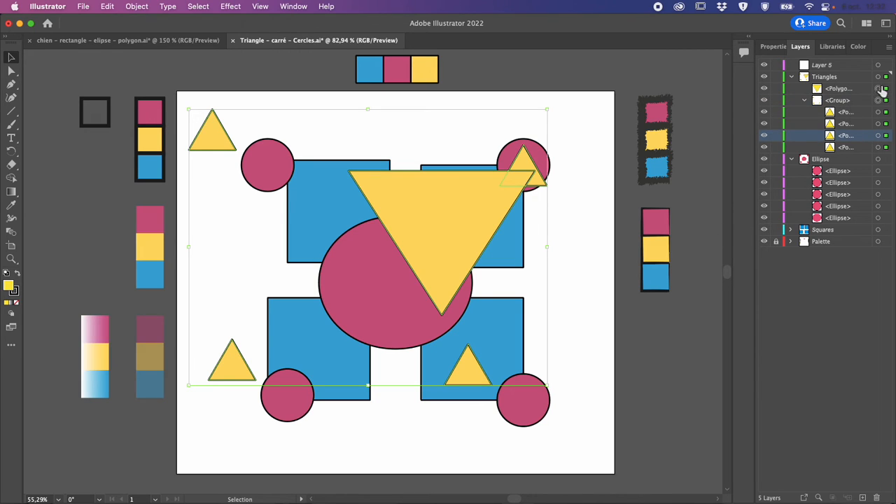
click(599, 157)
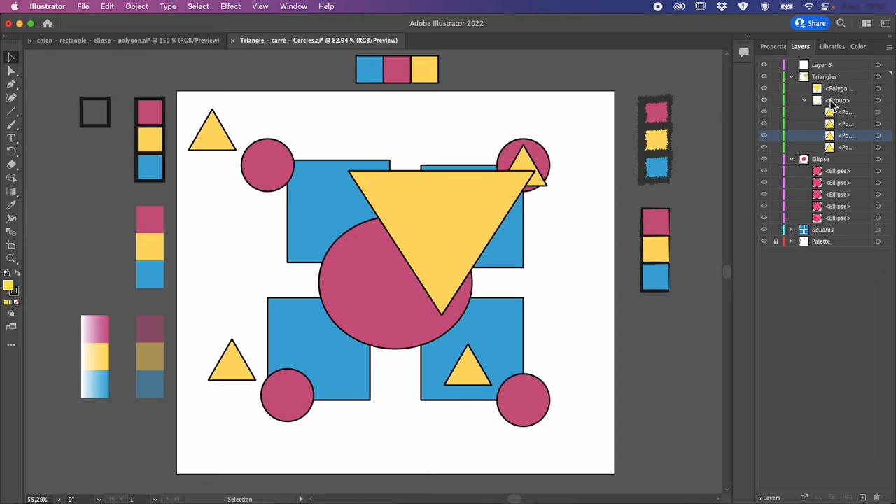
- Select the group of four small triangles through its layer entry and move it right and down on the artboard
click(833, 101)
click(878, 100)
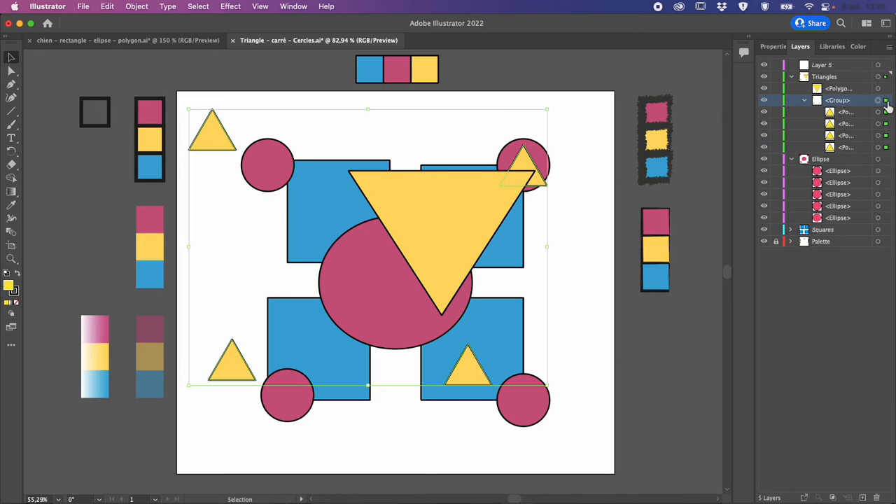
drag(539, 187, 584, 217)
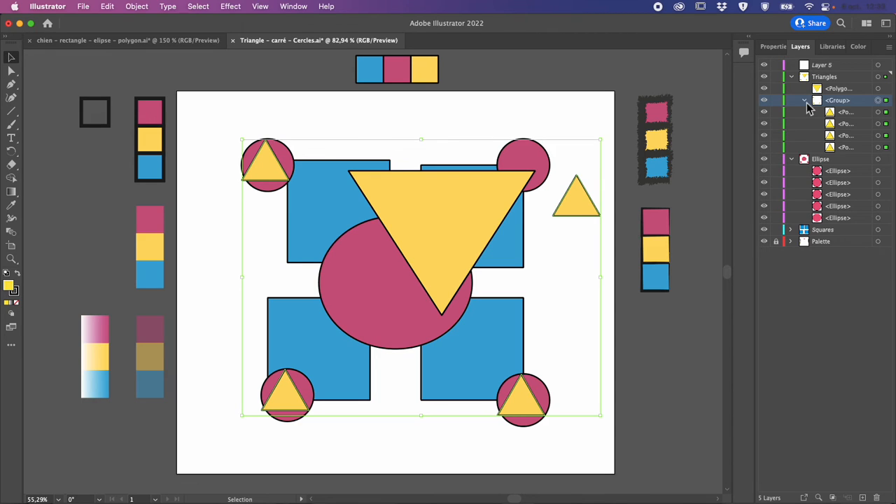
- Move the large triangle down and left over the central circle, separately from the small-triangle group
click(841, 88)
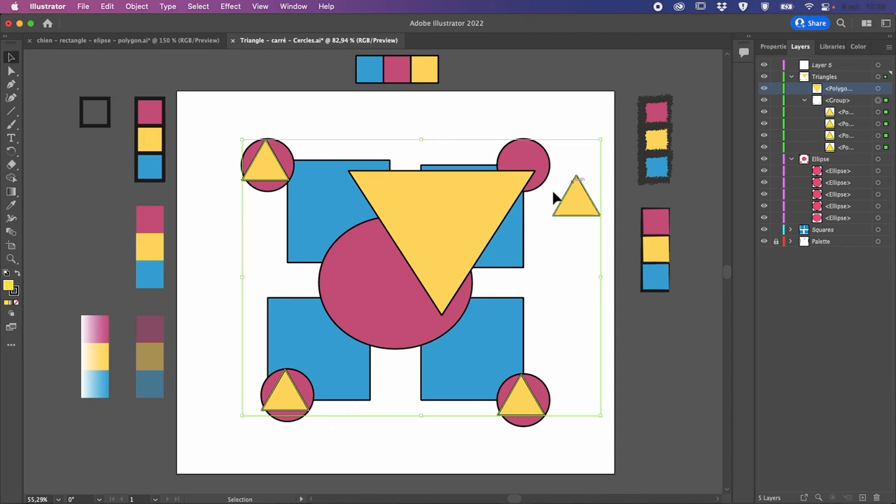
scroll(539, 200, right, 1)
drag(446, 210, 402, 260)
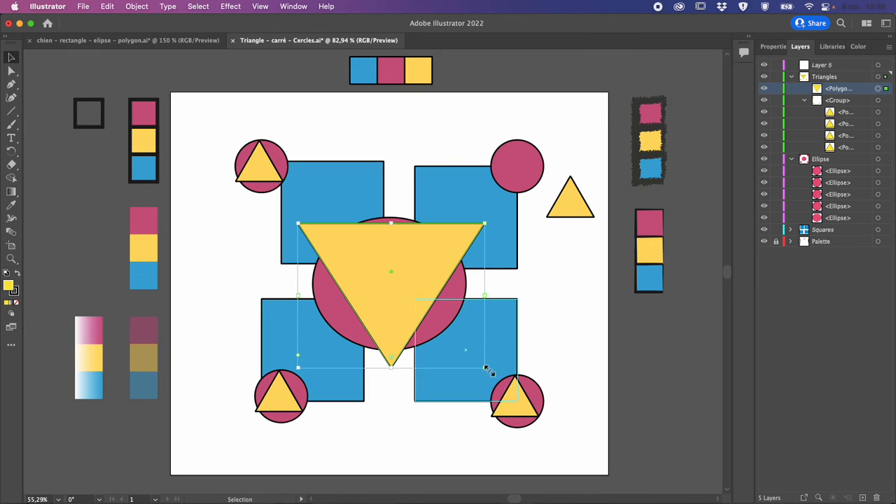
- Try moving the small-triangle group so its rightmost triangle sits on the upper-right circle, and undo the move
click(514, 404)
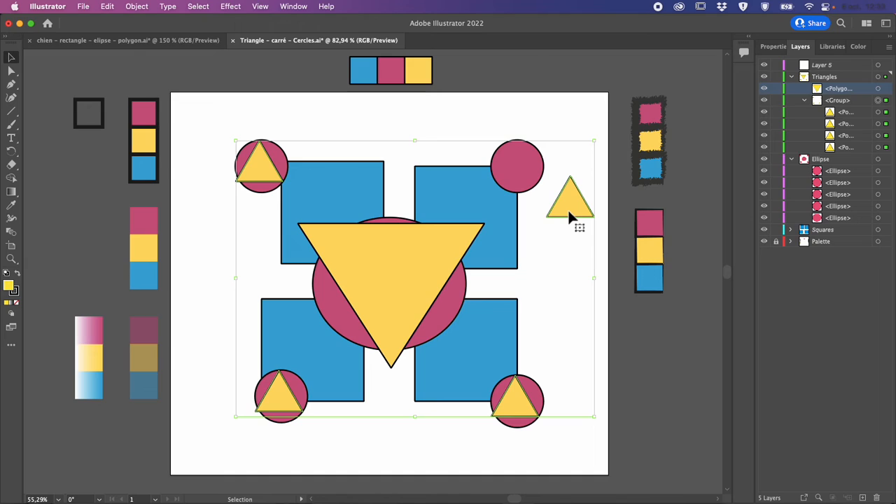
drag(568, 212, 530, 170)
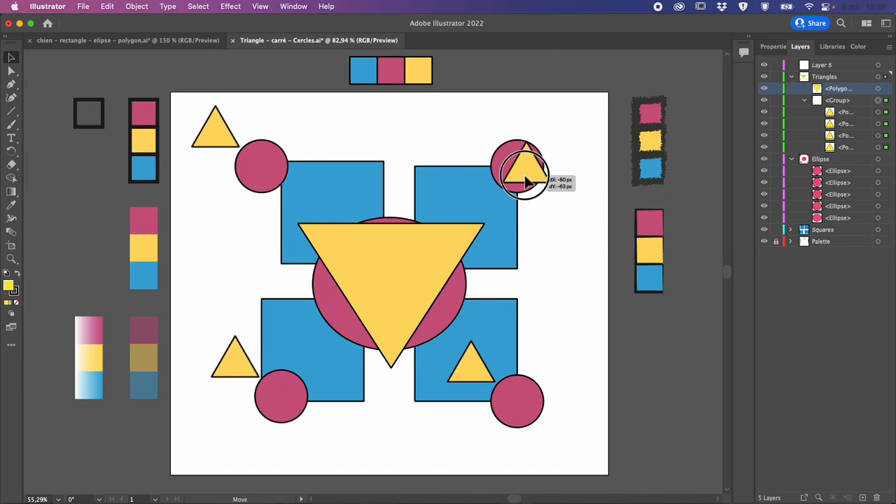
key(super+z)
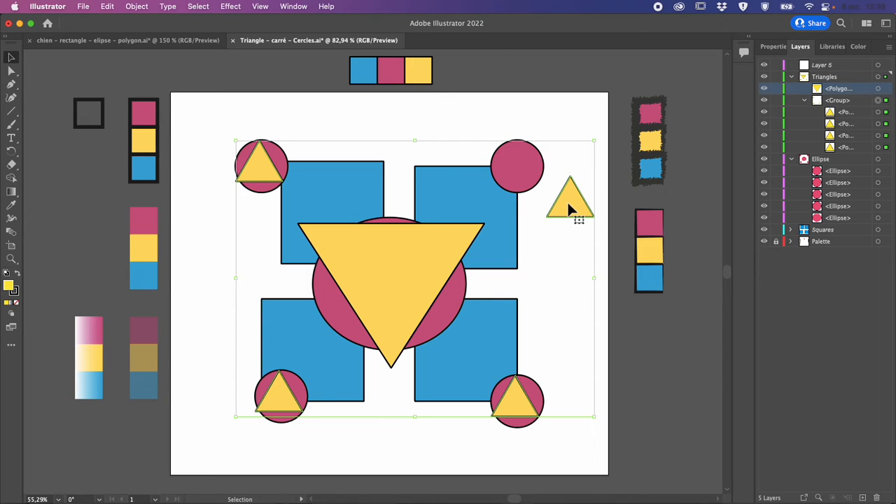
key(a)
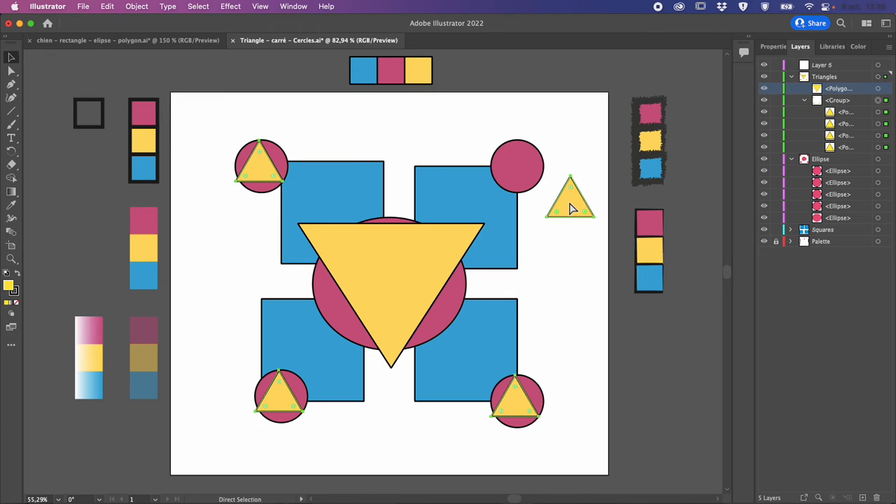
key(v)
right_click(569, 203)
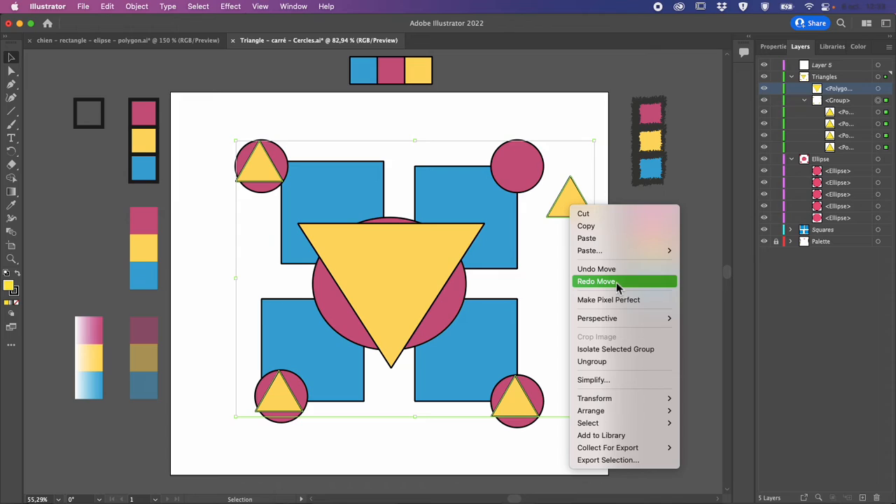
click(564, 210)
key(a)
key(v)
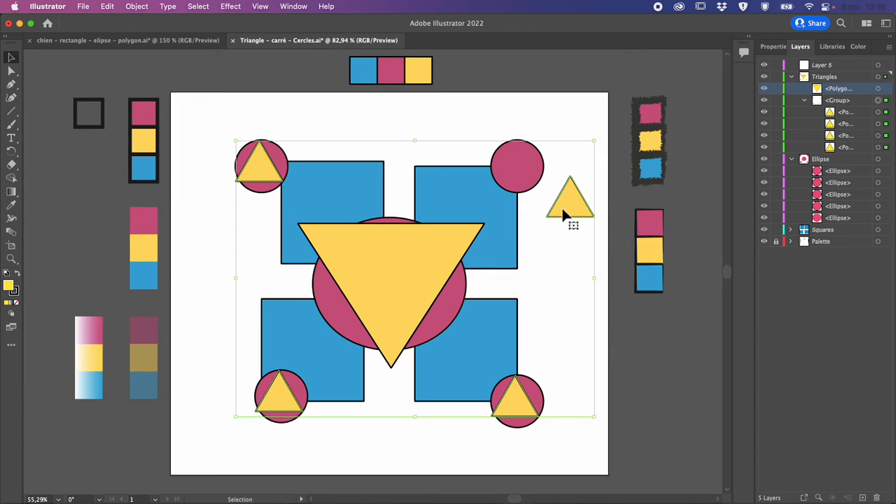
- Try moving the whole small-triangle group slightly right and down from its rightmost triangle, and undo the move
click(570, 262)
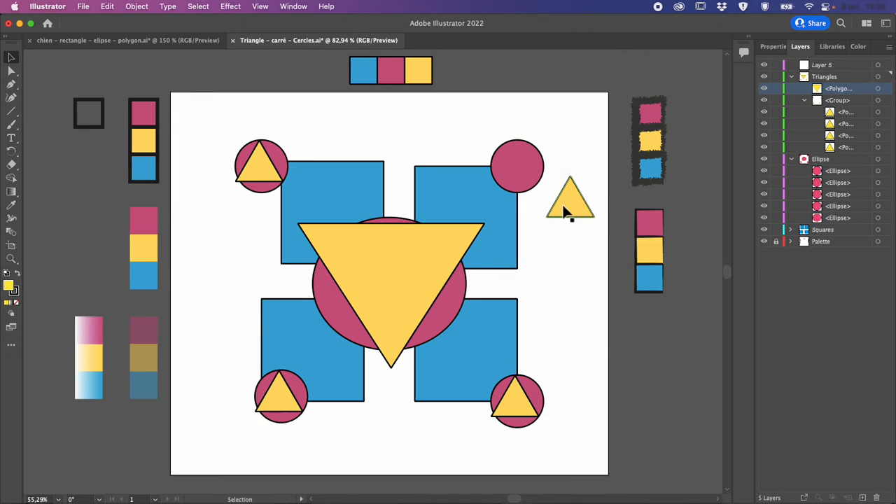
mouse_move(560, 207)
mouse_down()
mouse_move(577, 224)
mouse_move(575, 216)
mouse_up()
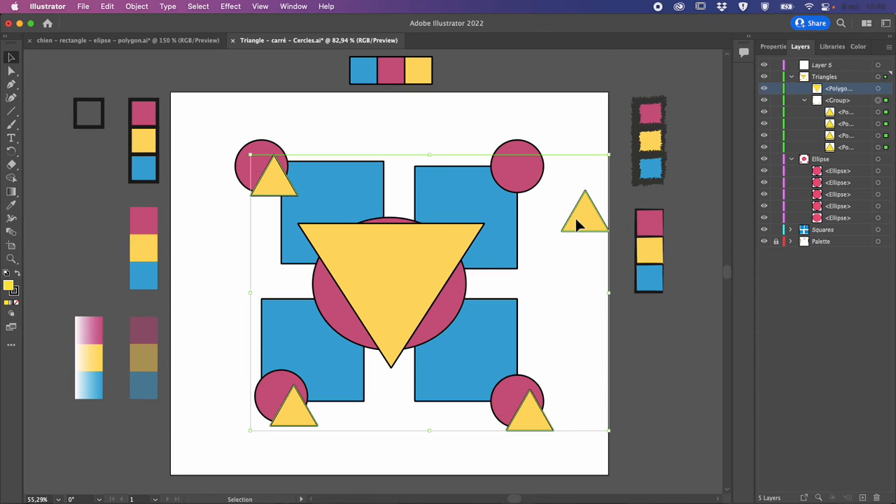
key(super+z)
- Ungroup the small triangles and move only the rightmost one onto the upper-right circle
right_click(571, 212)
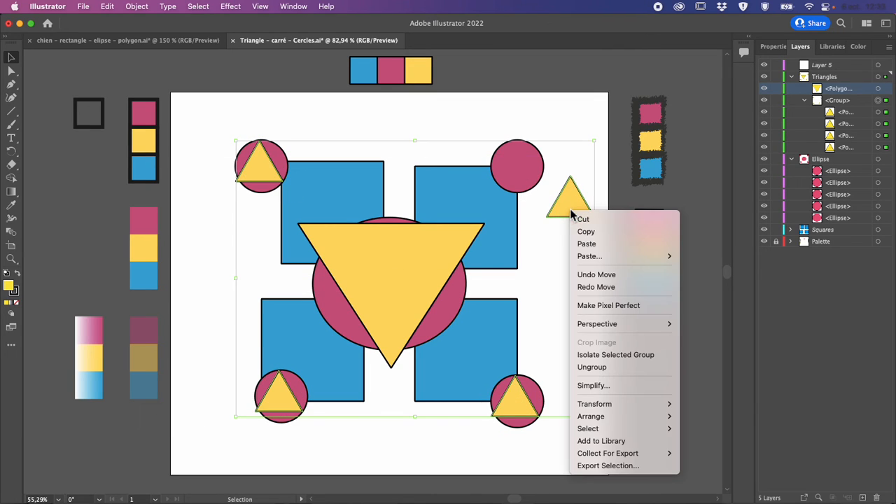
click(631, 367)
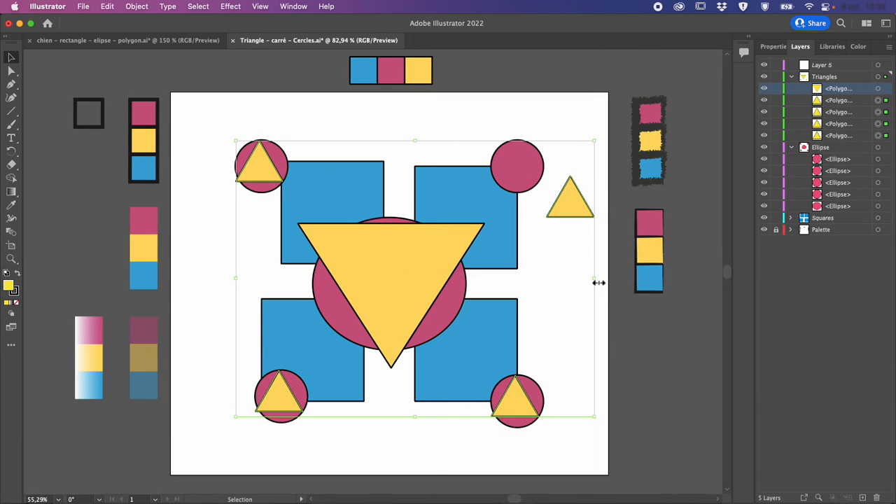
click(636, 333)
click(579, 220)
drag(579, 220, 528, 177)
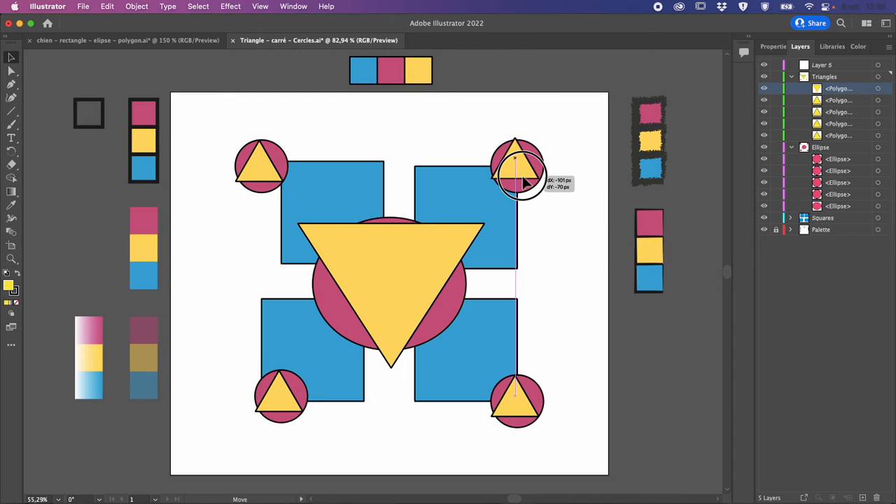
- Undo the rightmost triangle's move, the ungrouping and the earlier move of the large triangle
key(super+z)
key(a)
key(super+z)
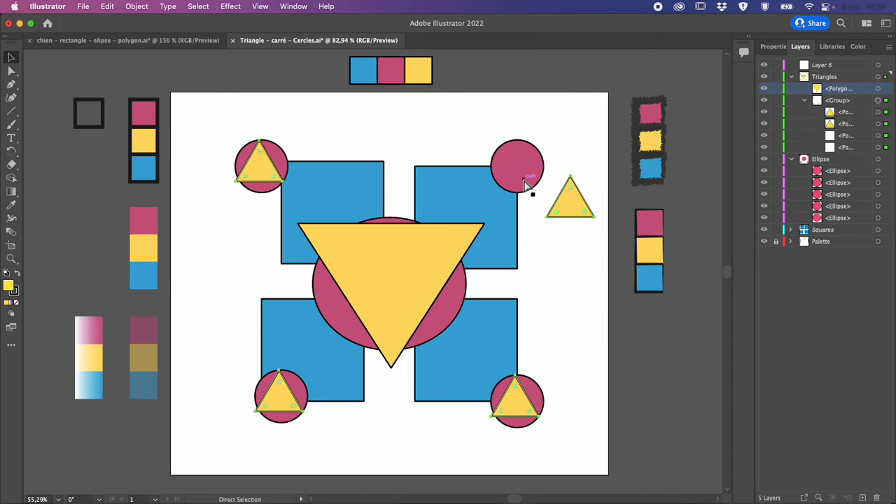
key(super+z)
- Move the large triangle down and left with the Selection tool so it covers the central circle
key(v)
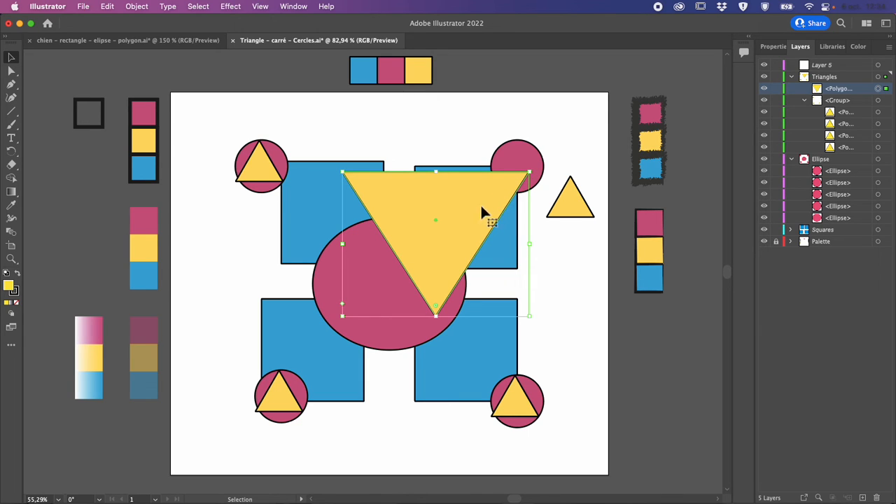
drag(458, 215, 414, 261)
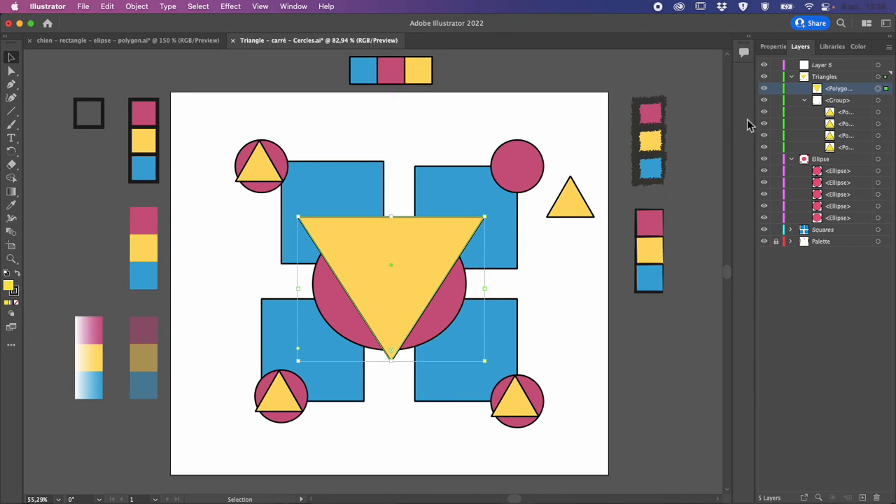
- Select the small-triangle group and move it slightly left and up as a whole, finishing with nothing selected
click(853, 103)
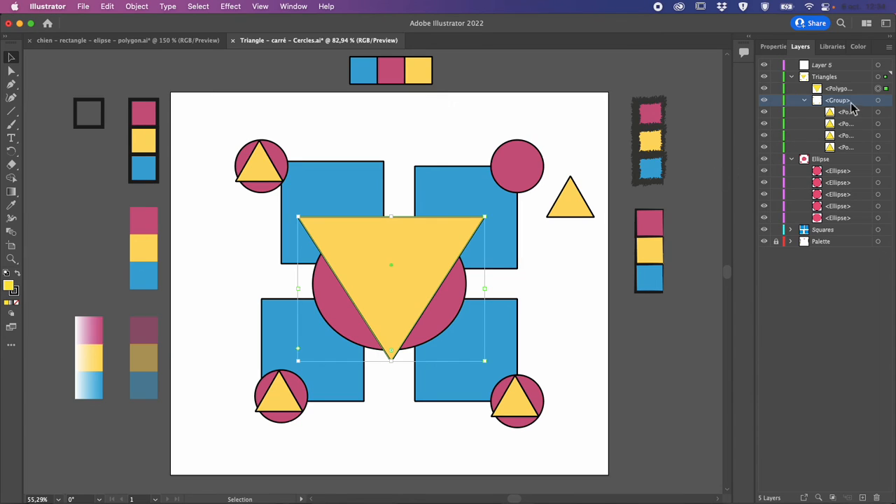
click(578, 202)
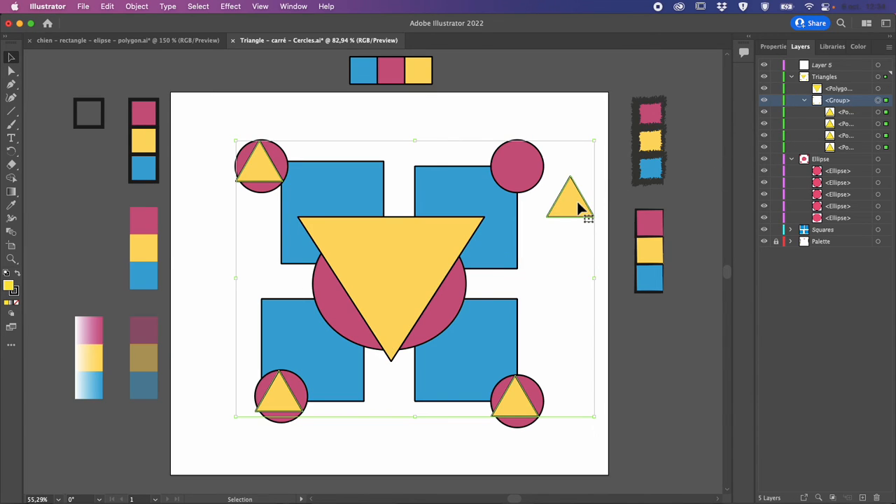
key(super)
key(super)
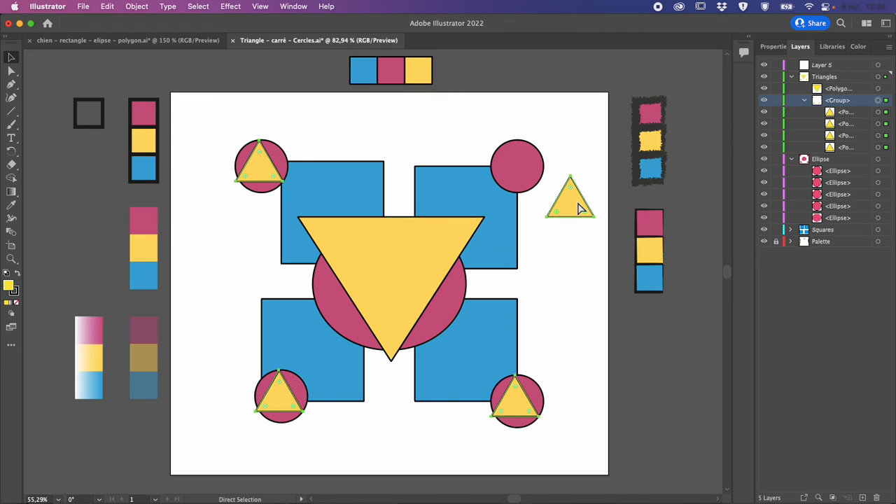
drag(570, 203, 543, 190)
click(582, 262)
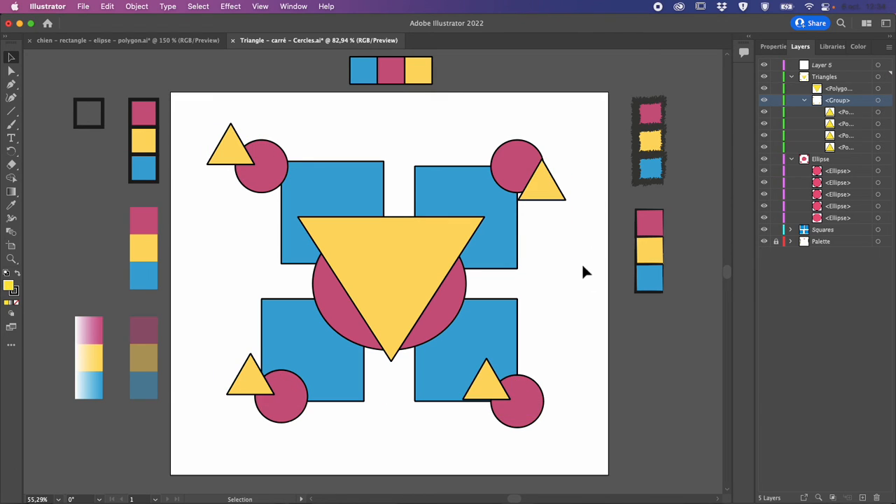
- Move the whole small-triangle group slightly right and down with the Selection tool, and deselect it
click(545, 196)
key(super)
key(v)
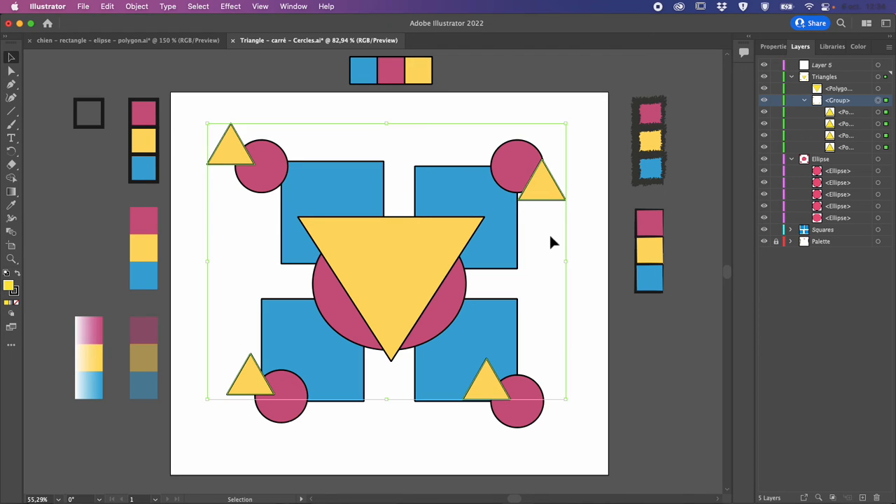
click(549, 233)
click(544, 191)
mouse_move(545, 196)
mouse_down()
mouse_move(574, 220)
mouse_move(554, 203)
mouse_up()
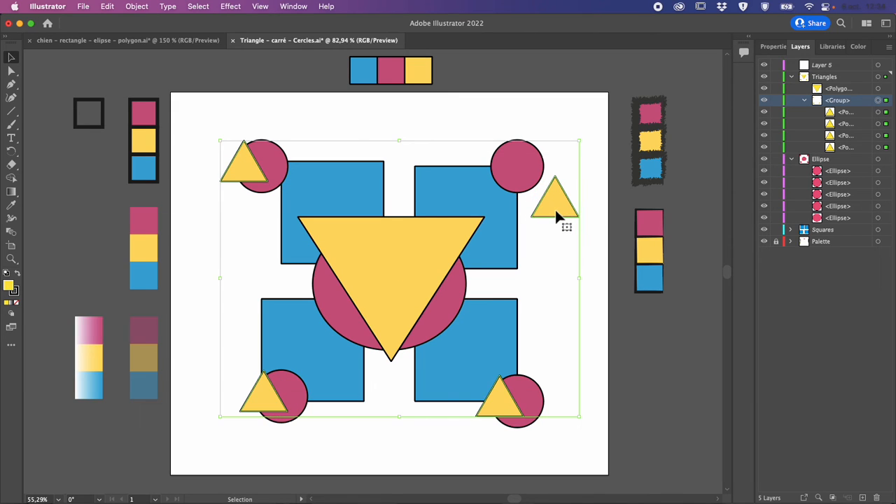
click(589, 238)
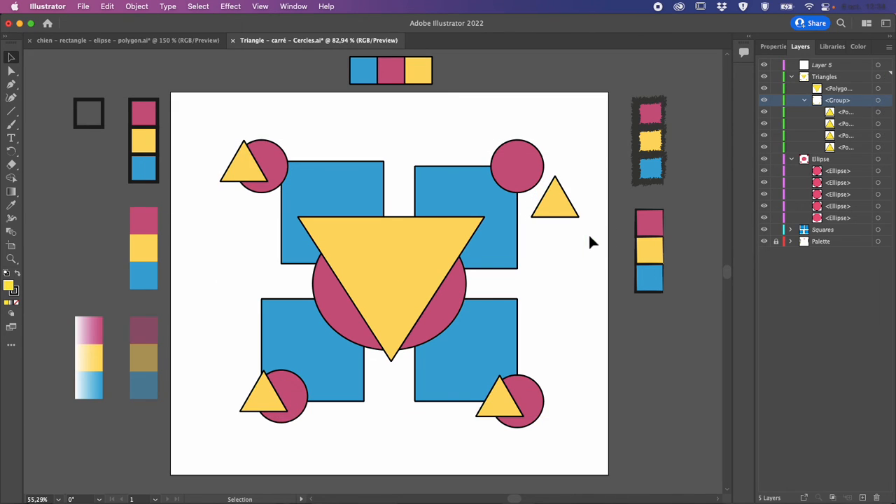
- Move only the group's rightmost small triangle onto the upper-right circle with the Direct Selection tool, keeping the group intact
key(a)
click(559, 207)
drag(559, 207, 520, 173)
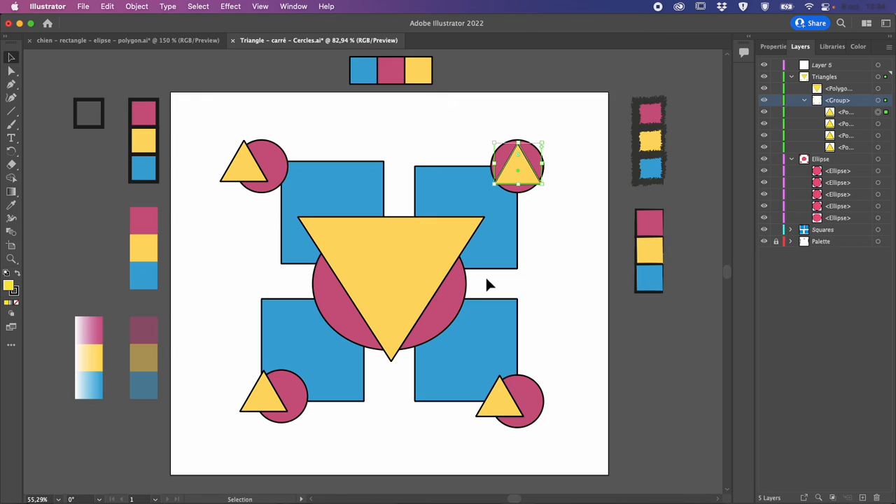
click(530, 290)
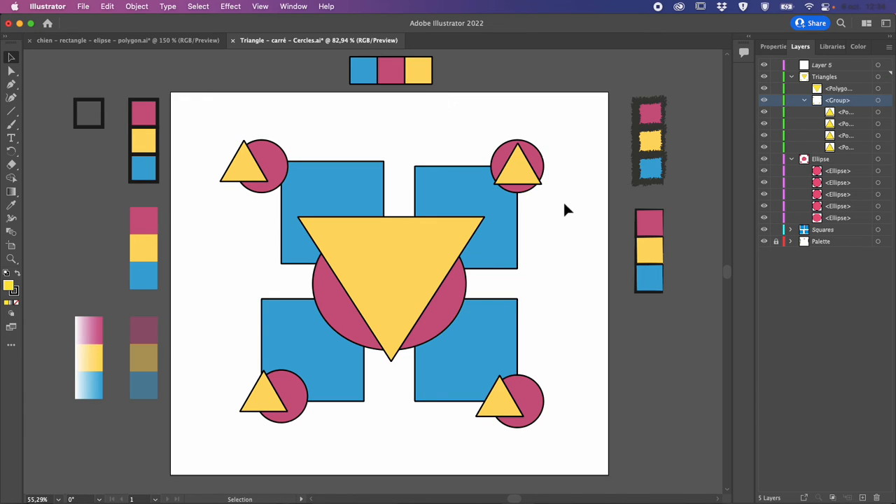
key(a)
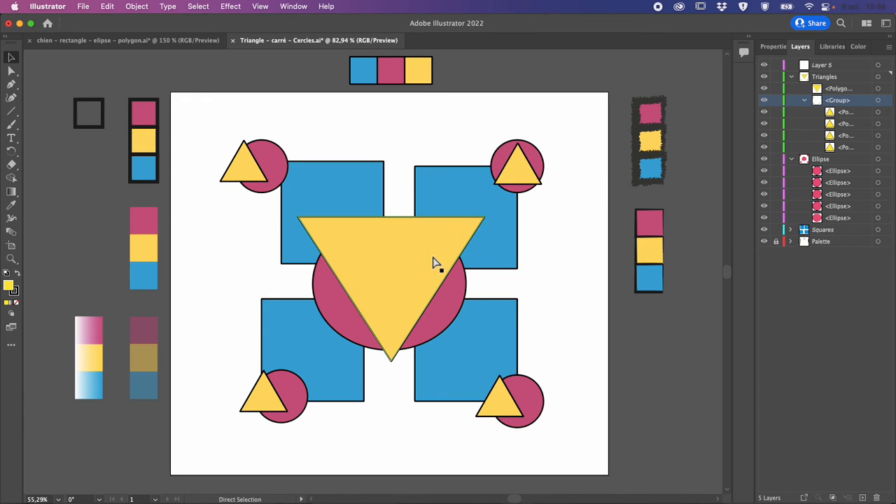
- Move the large triangle right off the central circle, deselect, and bring it back over the circle slightly lower with the Selection tool
key(v)
drag(405, 276, 440, 279)
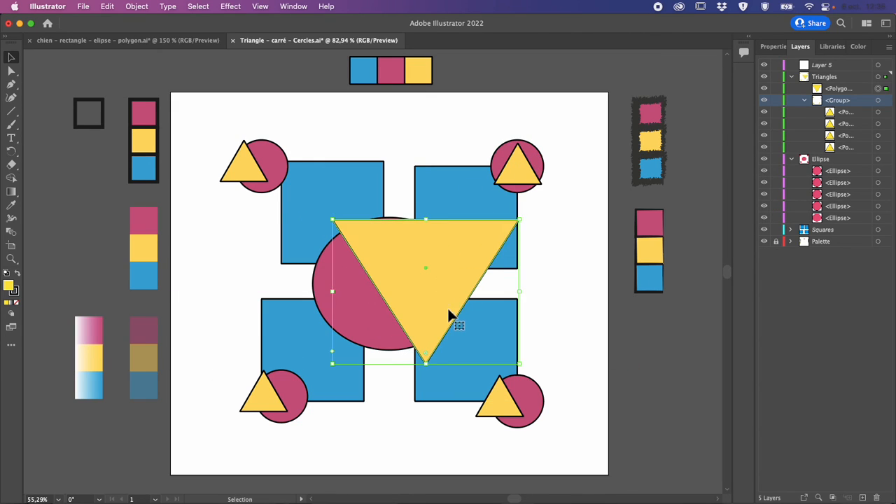
key(a)
click(456, 397)
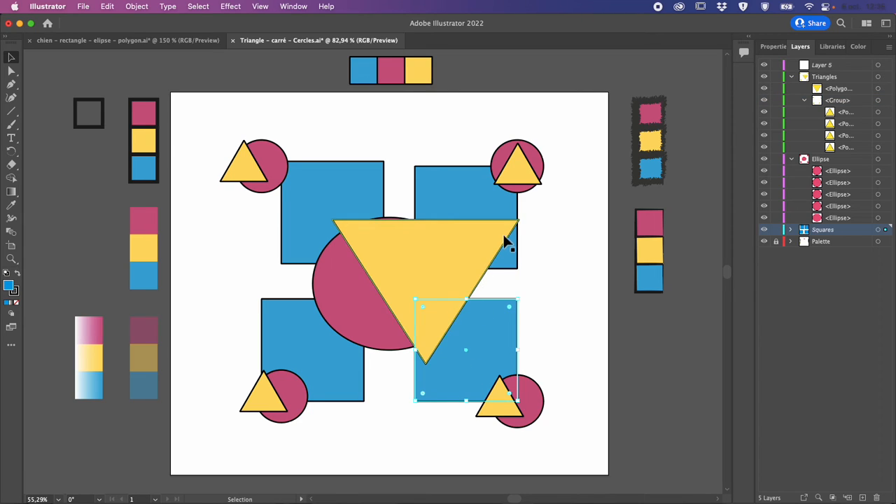
click(577, 260)
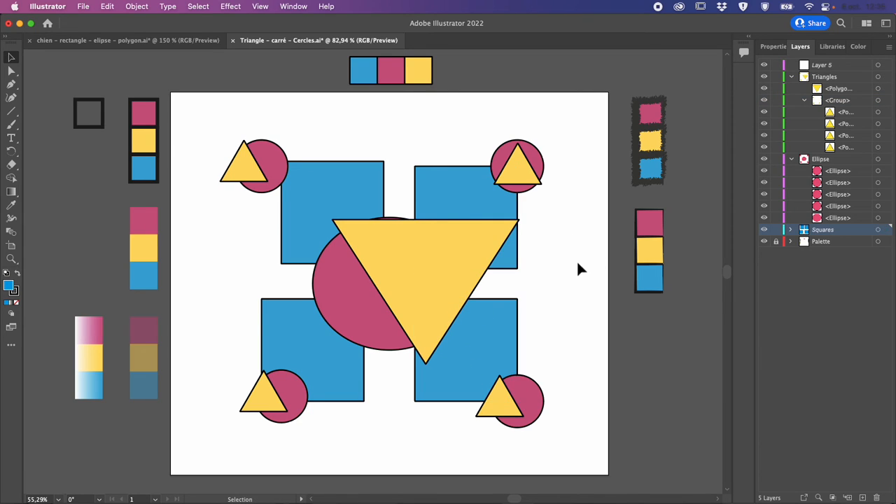
key(v)
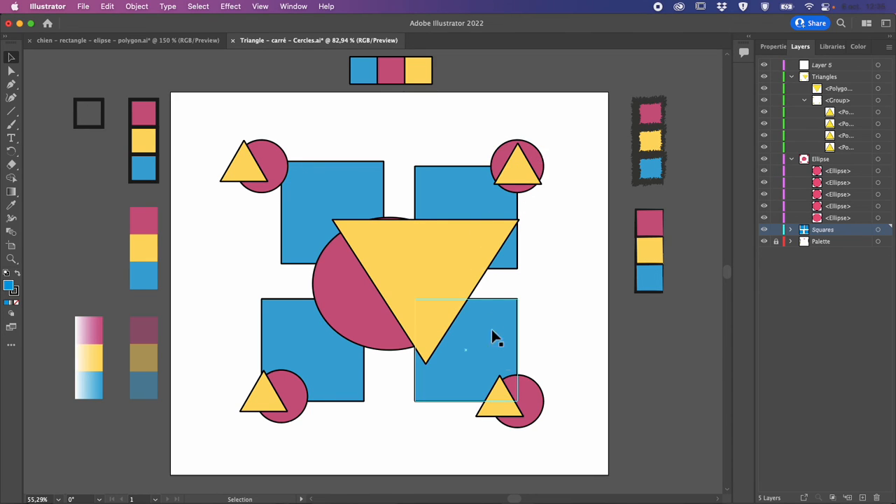
drag(430, 273, 397, 282)
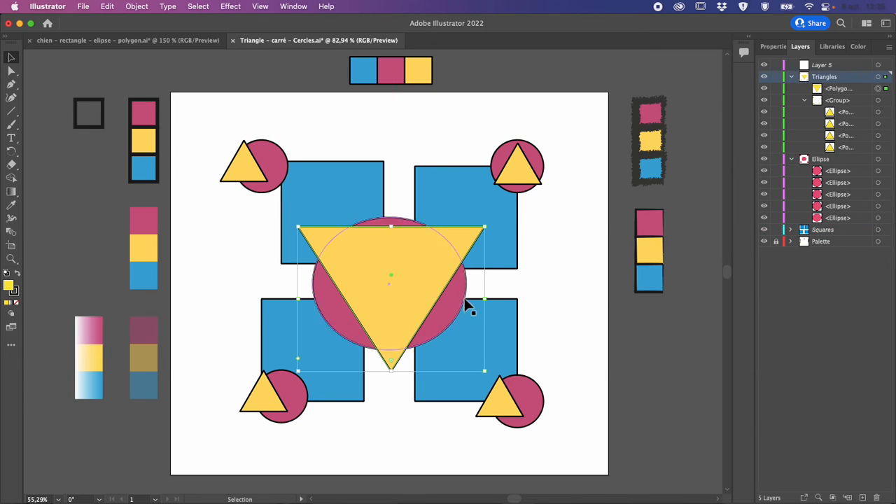
- Move the whole small-triangle group slightly right and down to centre three triangles on their corner circles, and deselect it
click(523, 179)
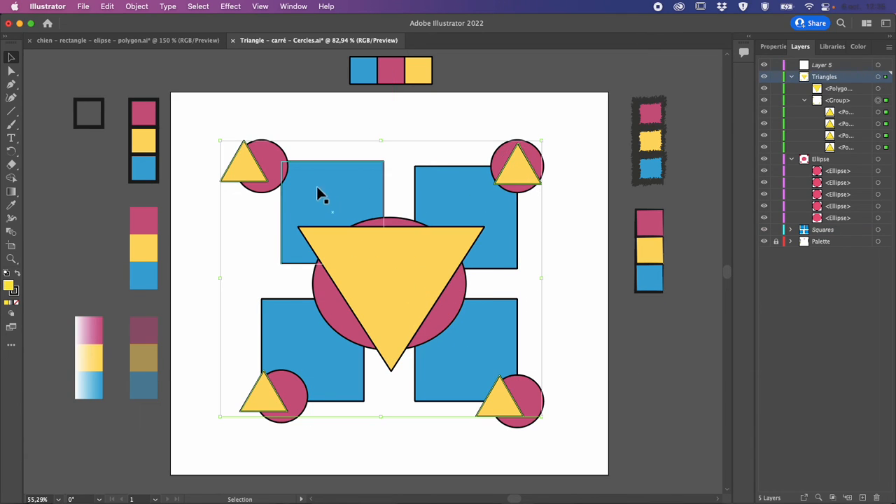
drag(248, 163, 261, 171)
click(595, 230)
- Move only the upper-right small triangle back onto its circle with the Direct Selection tool, and deselect it
key(a)
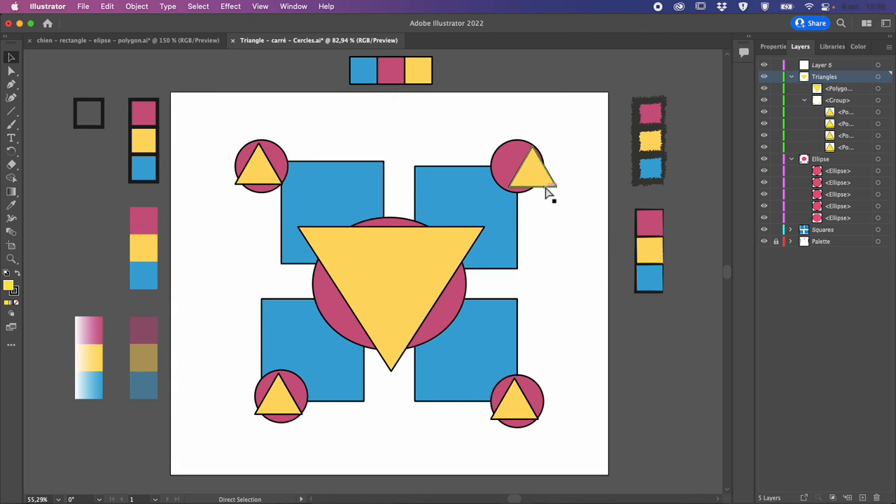
click(537, 172)
drag(539, 177, 524, 171)
click(588, 209)
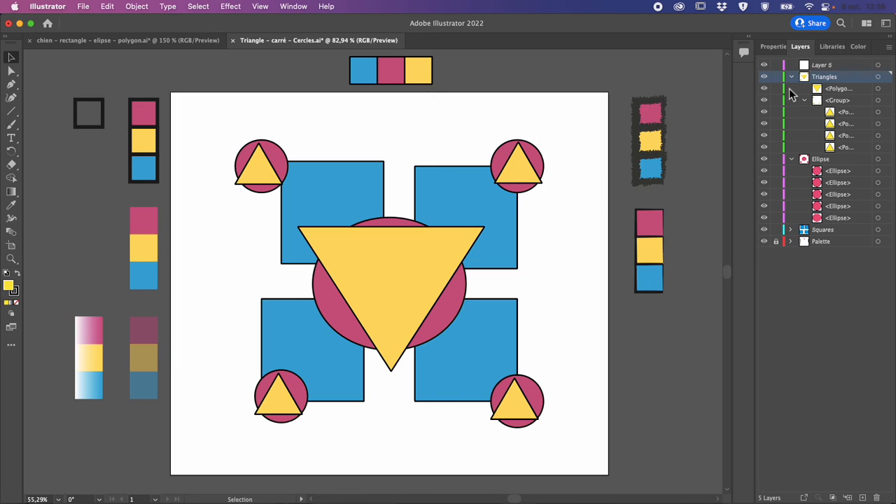
- Select the large triangle and sample the rough-bordered yellow palette square with the Eyedropper to restyle it
click(846, 90)
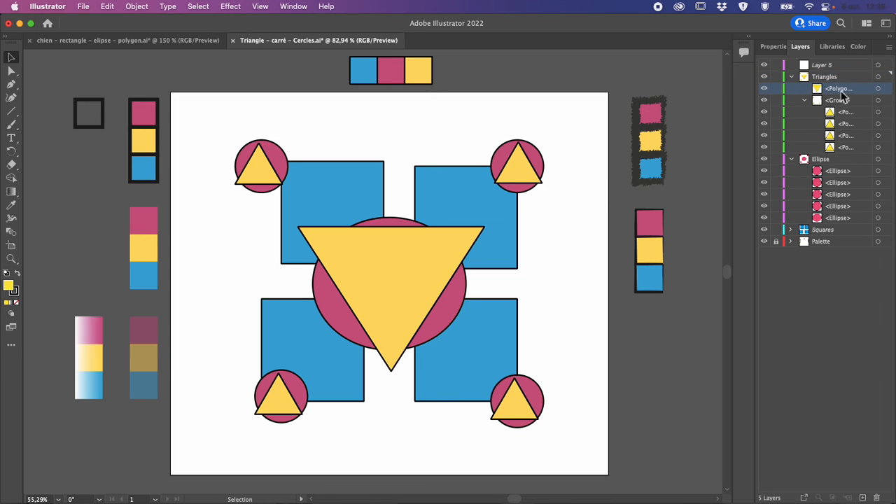
click(387, 280)
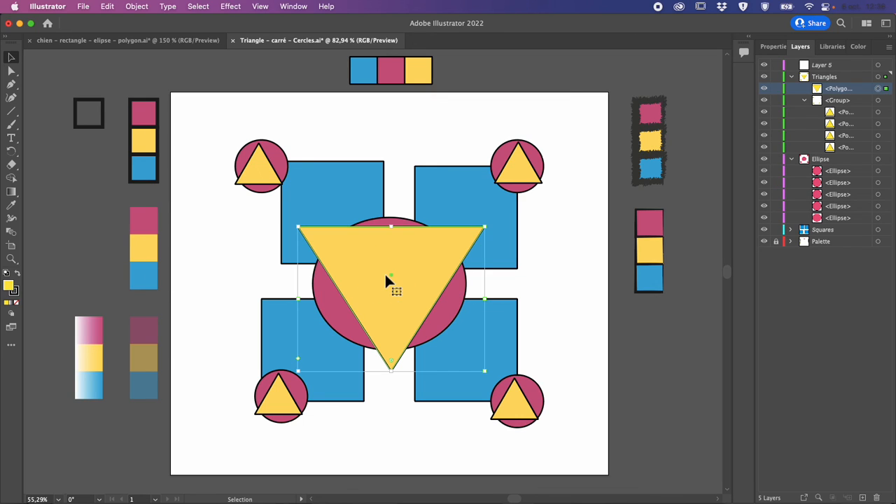
click(12, 207)
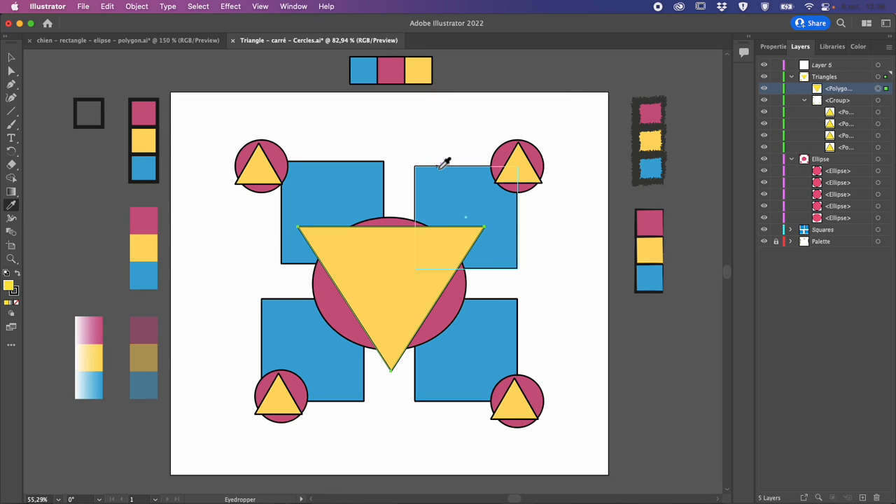
click(651, 142)
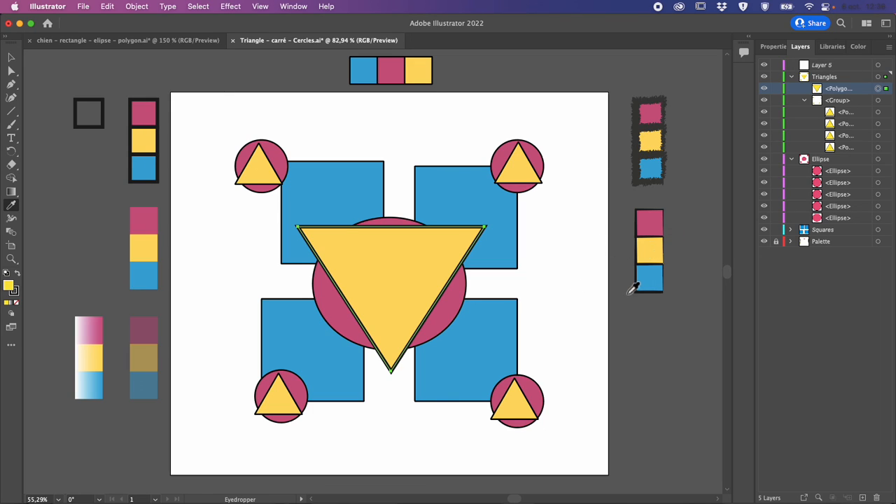
- Try the thin-bordered, gradient and borderless yellow palette squares' styles on the large triangle with the Eyedropper
click(657, 246)
click(90, 354)
click(154, 243)
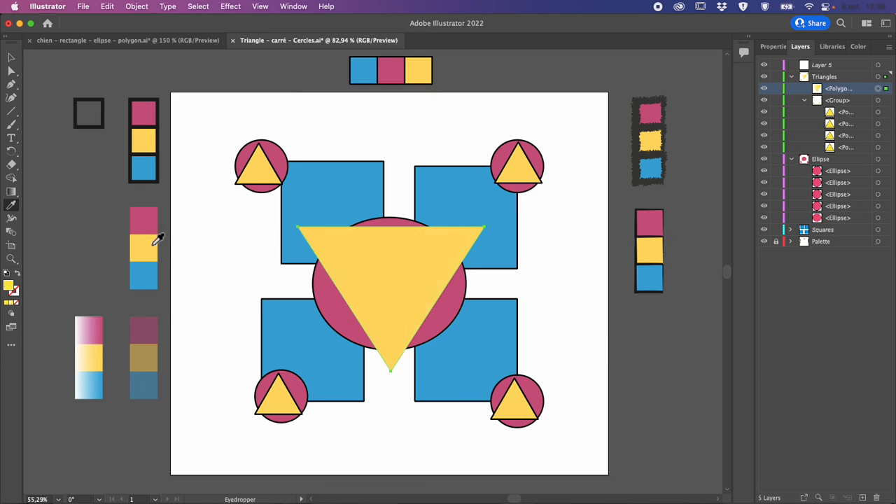
- Apply the thick black-bordered yellow palette square's style to the large triangle and show the triangle's properties
click(152, 146)
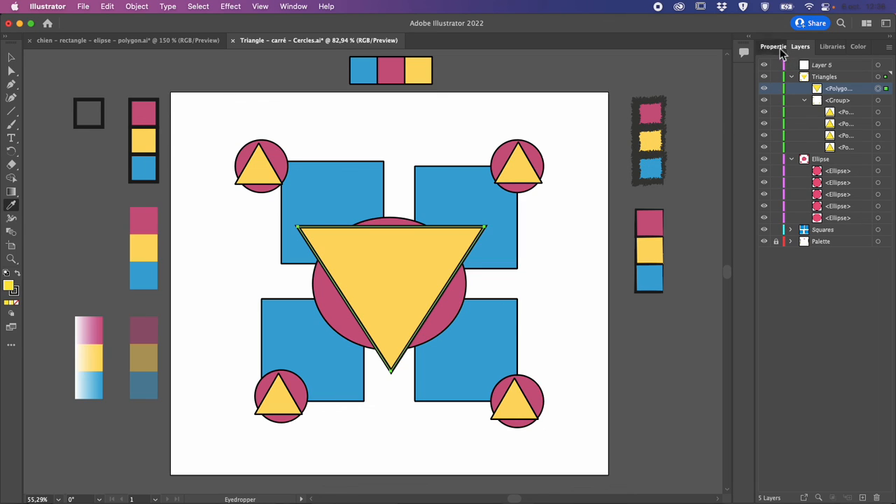
click(774, 46)
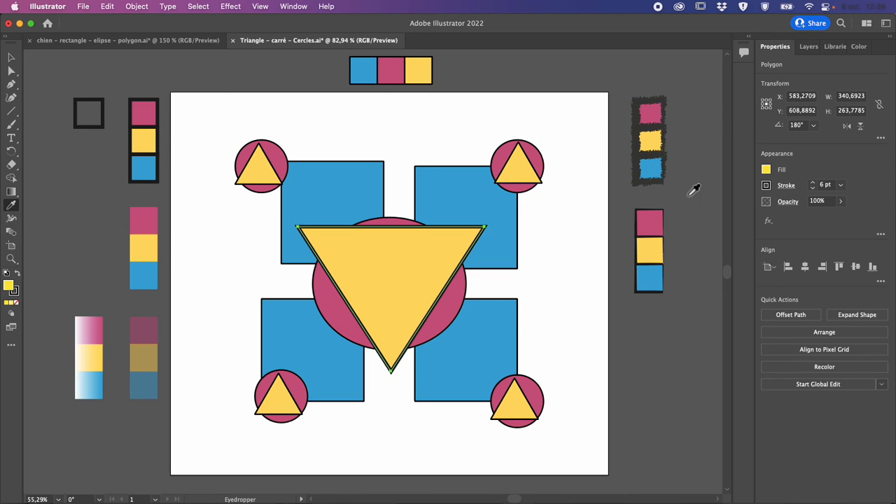